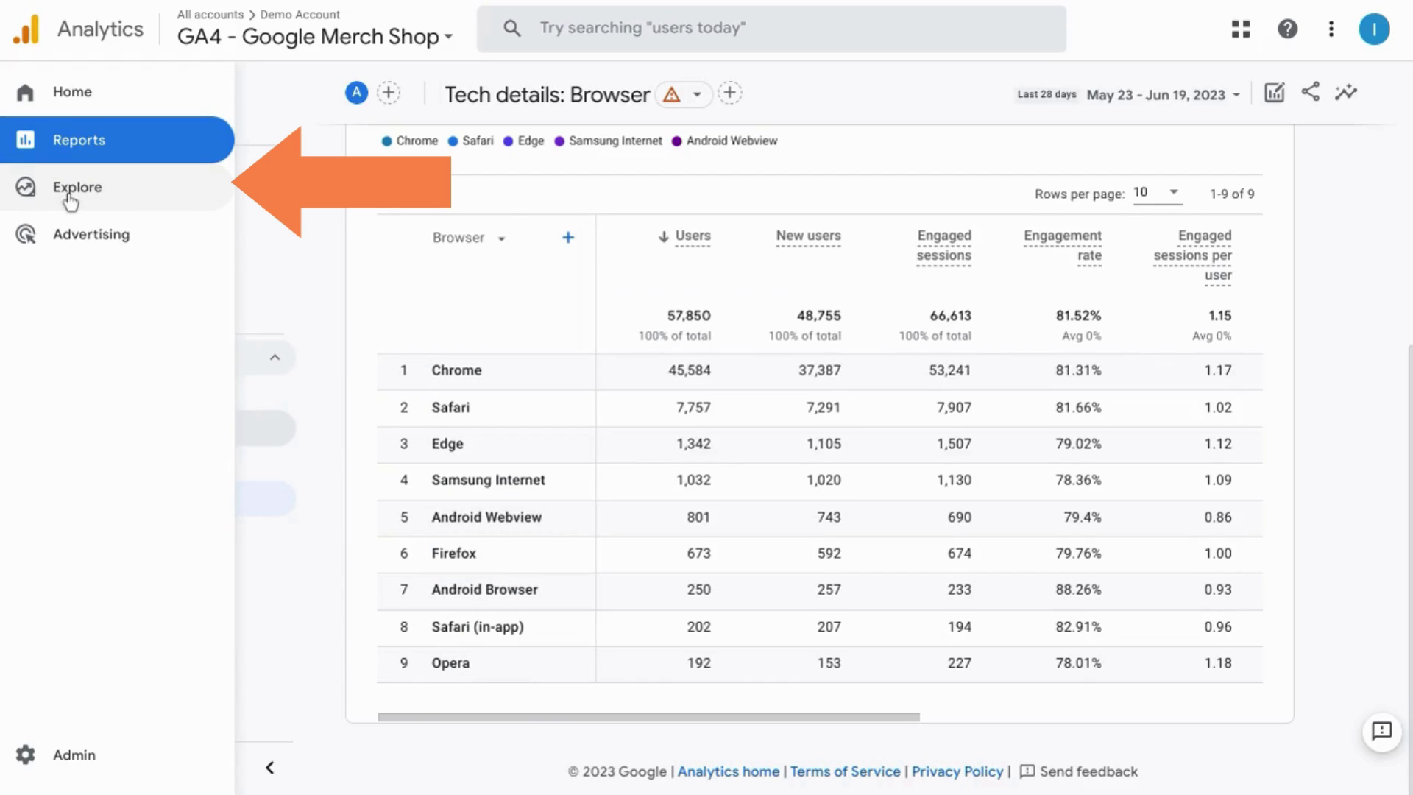
# Step: Go to Explore and look through the Explorations list and template gallery
pyautogui.click(66, 189)
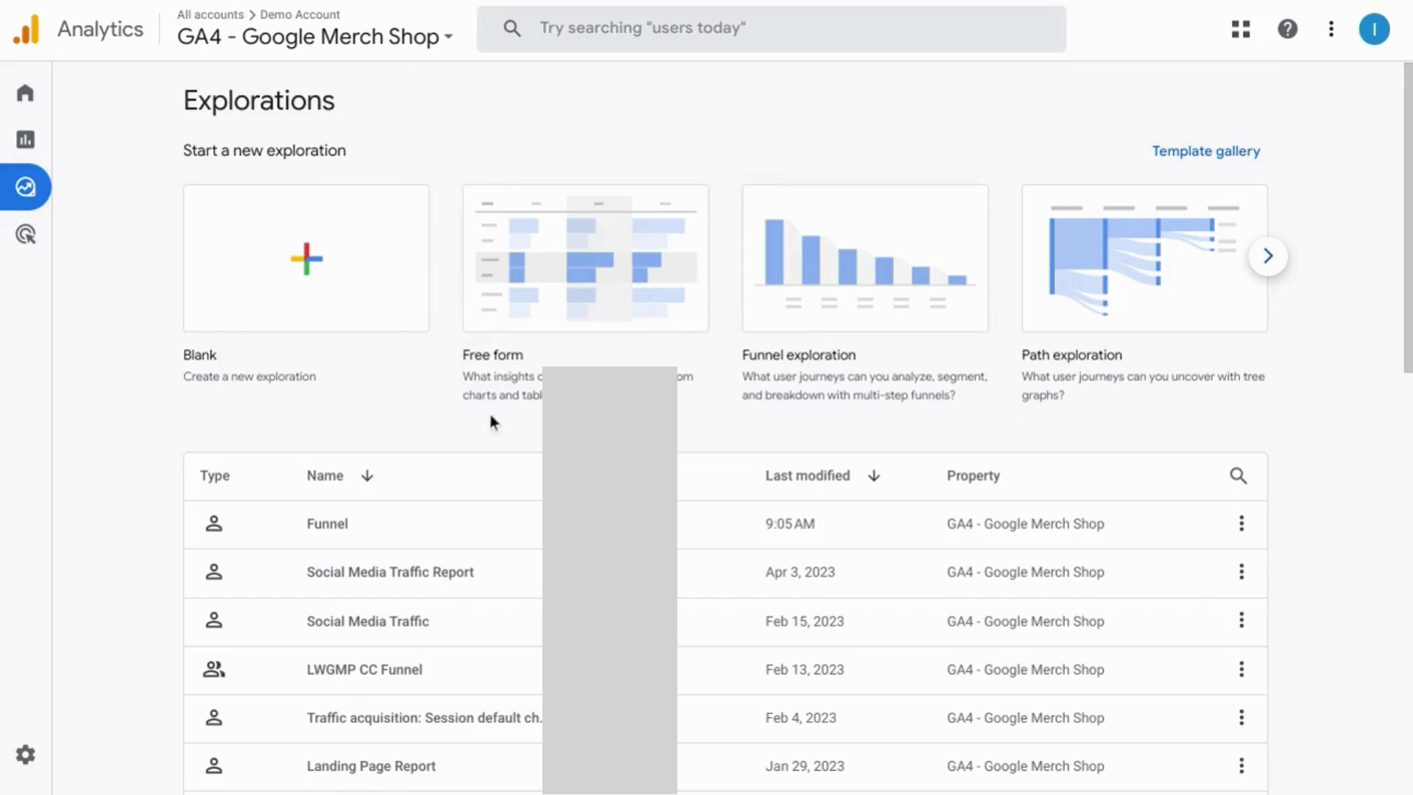
pyautogui.scroll(-2, 520, 523)
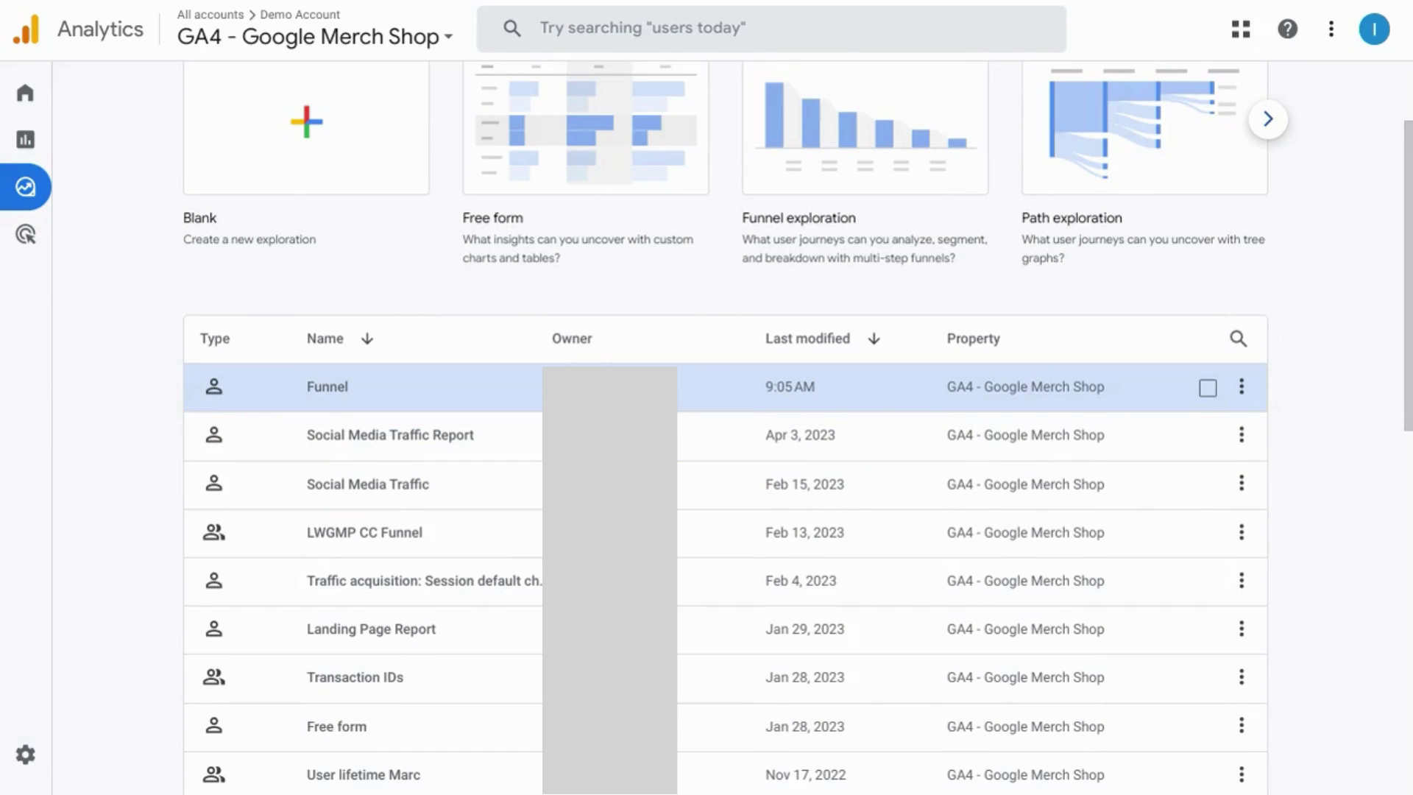
pyautogui.scroll(1, 945, 421)
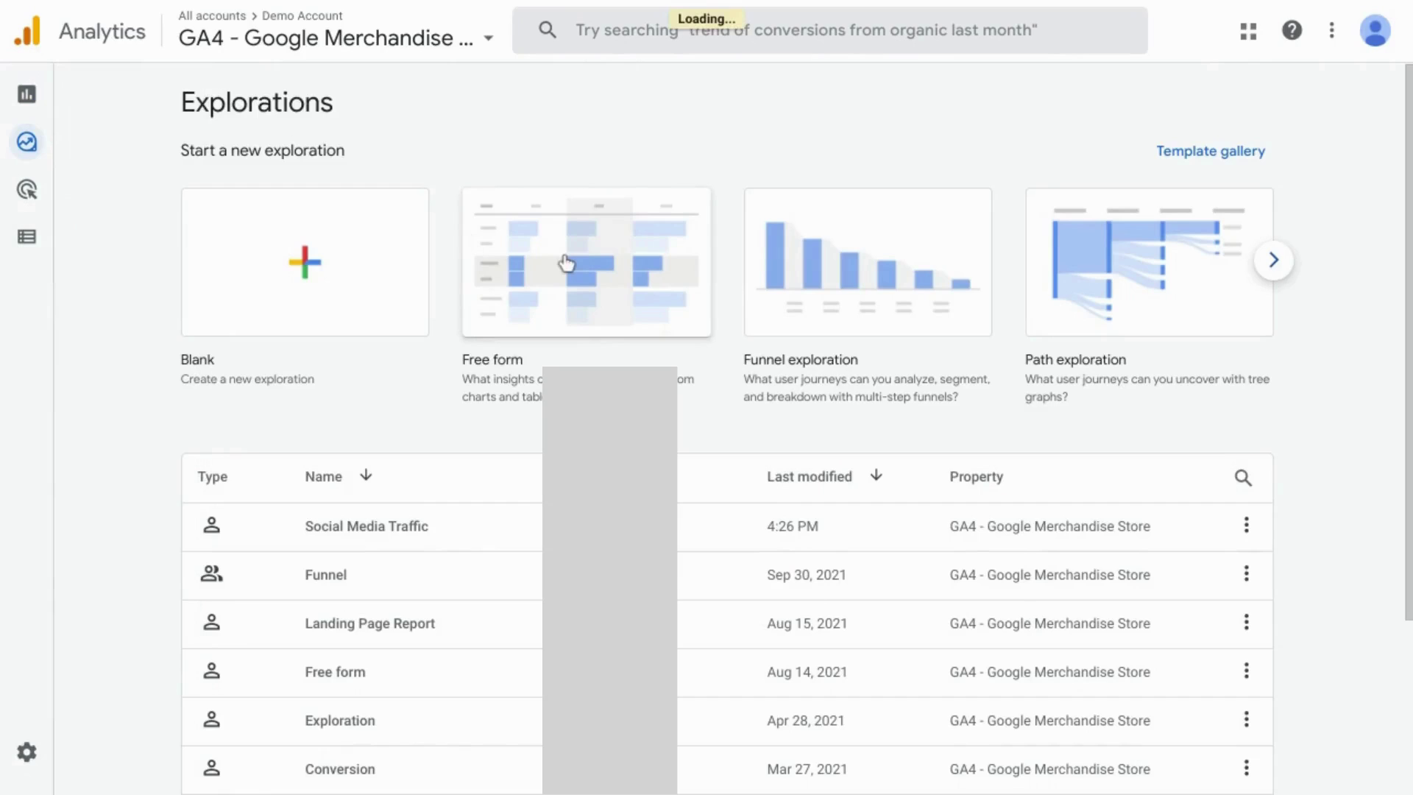
# Step: Start a Free form exploration and rename it to Social Media Report
pyautogui.click(566, 263)
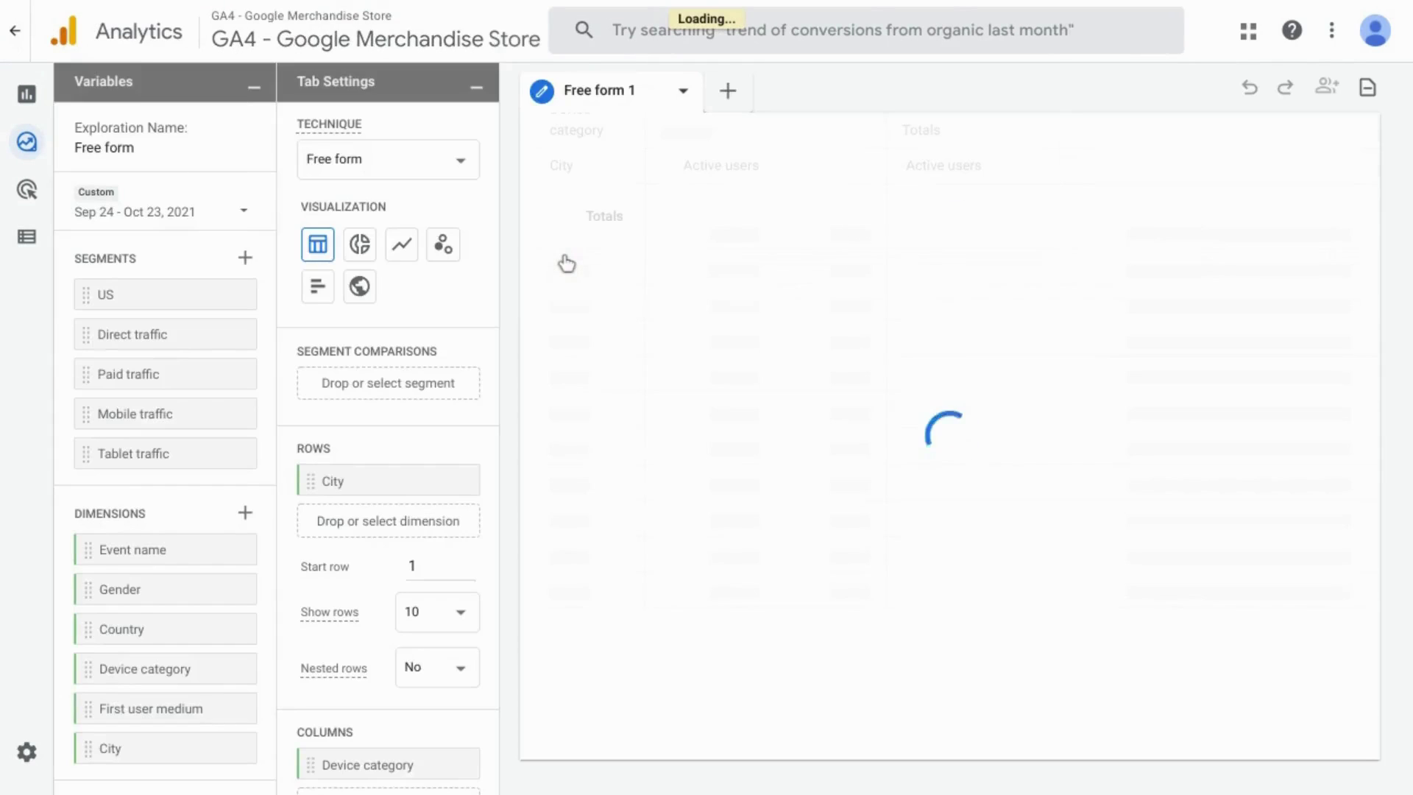
pyautogui.doubleClick(120, 147)
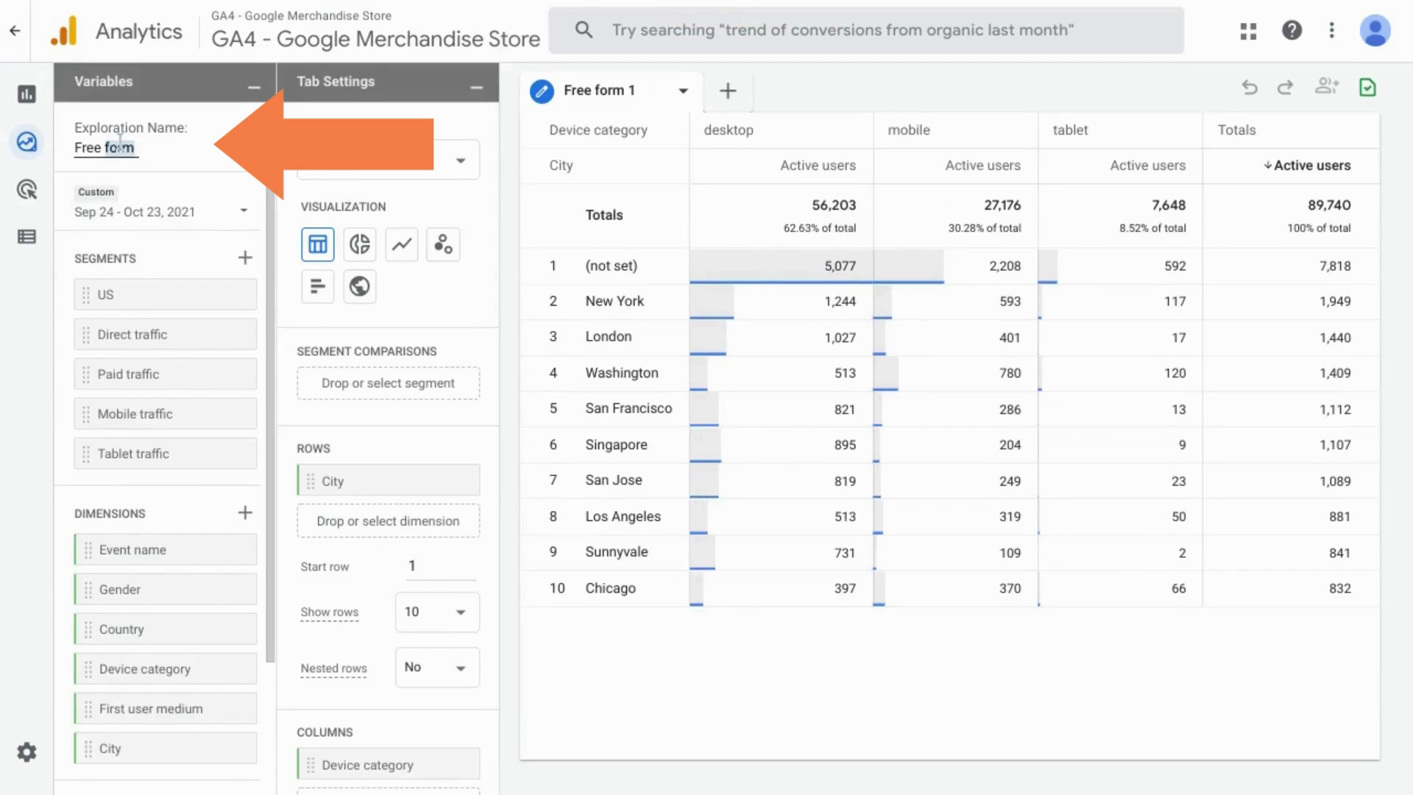
pyautogui.tripleClick(119, 147)
pyautogui.write('Social Media Report')
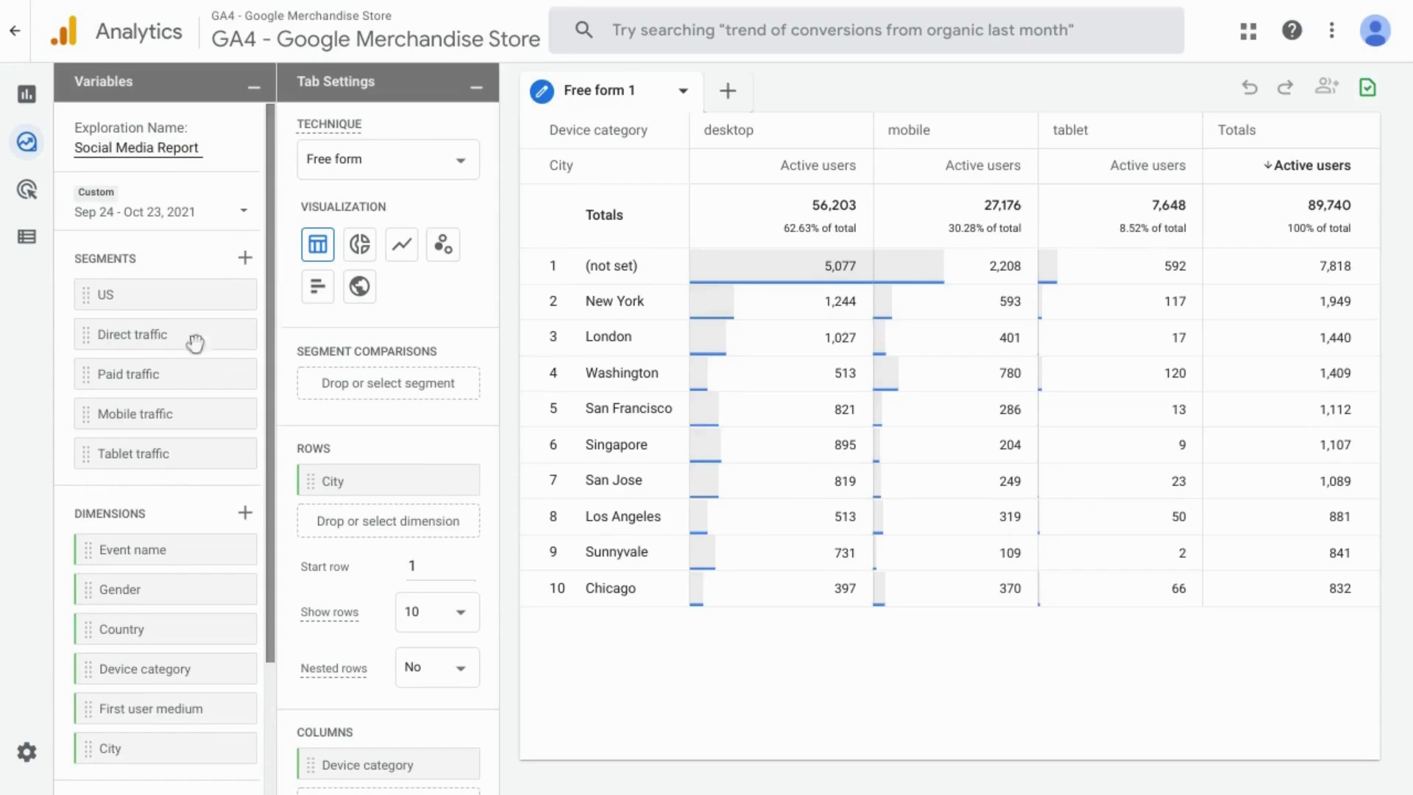
# Step: Add the Source dimension and use it as the table rows instead of City
pyautogui.scroll(-4, 157, 381)
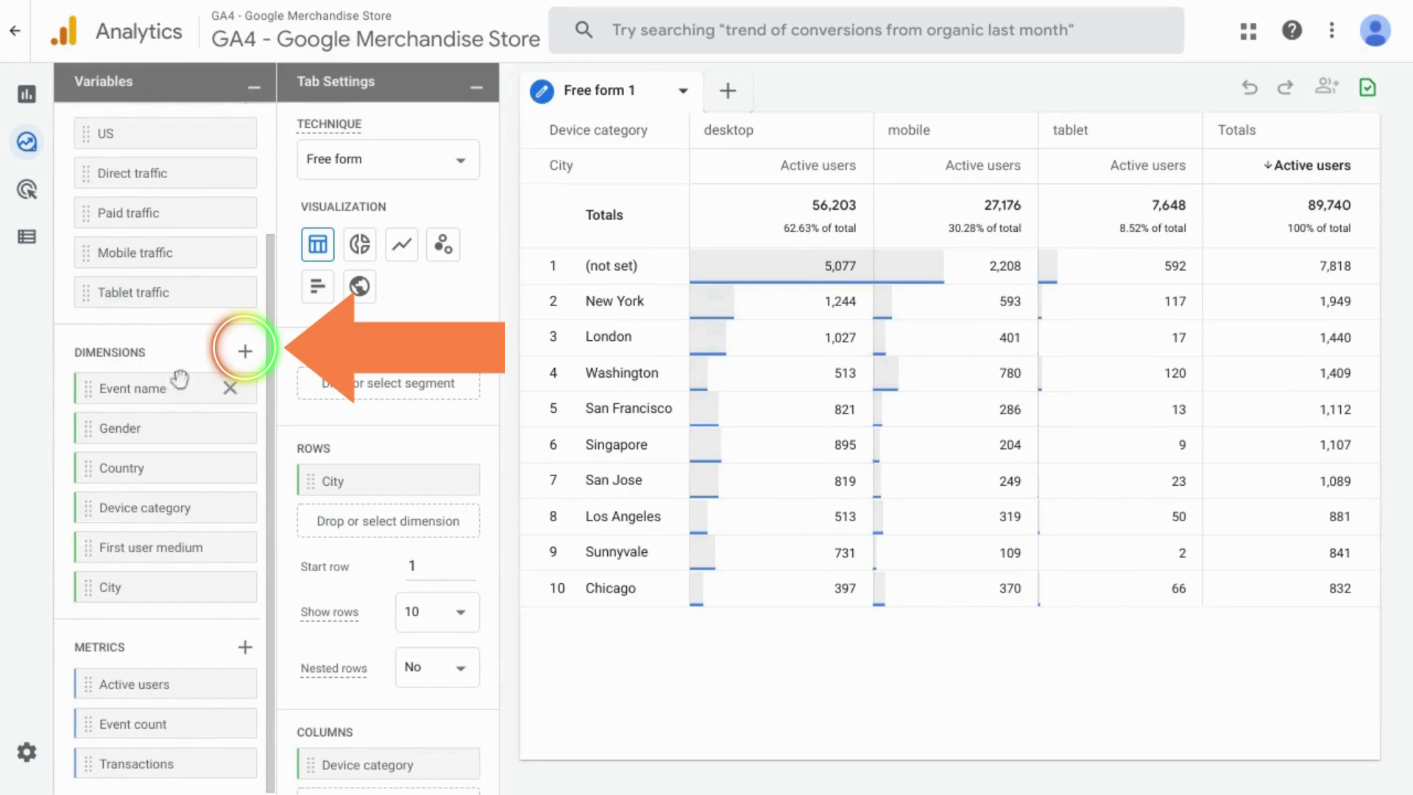
pyautogui.click(243, 350)
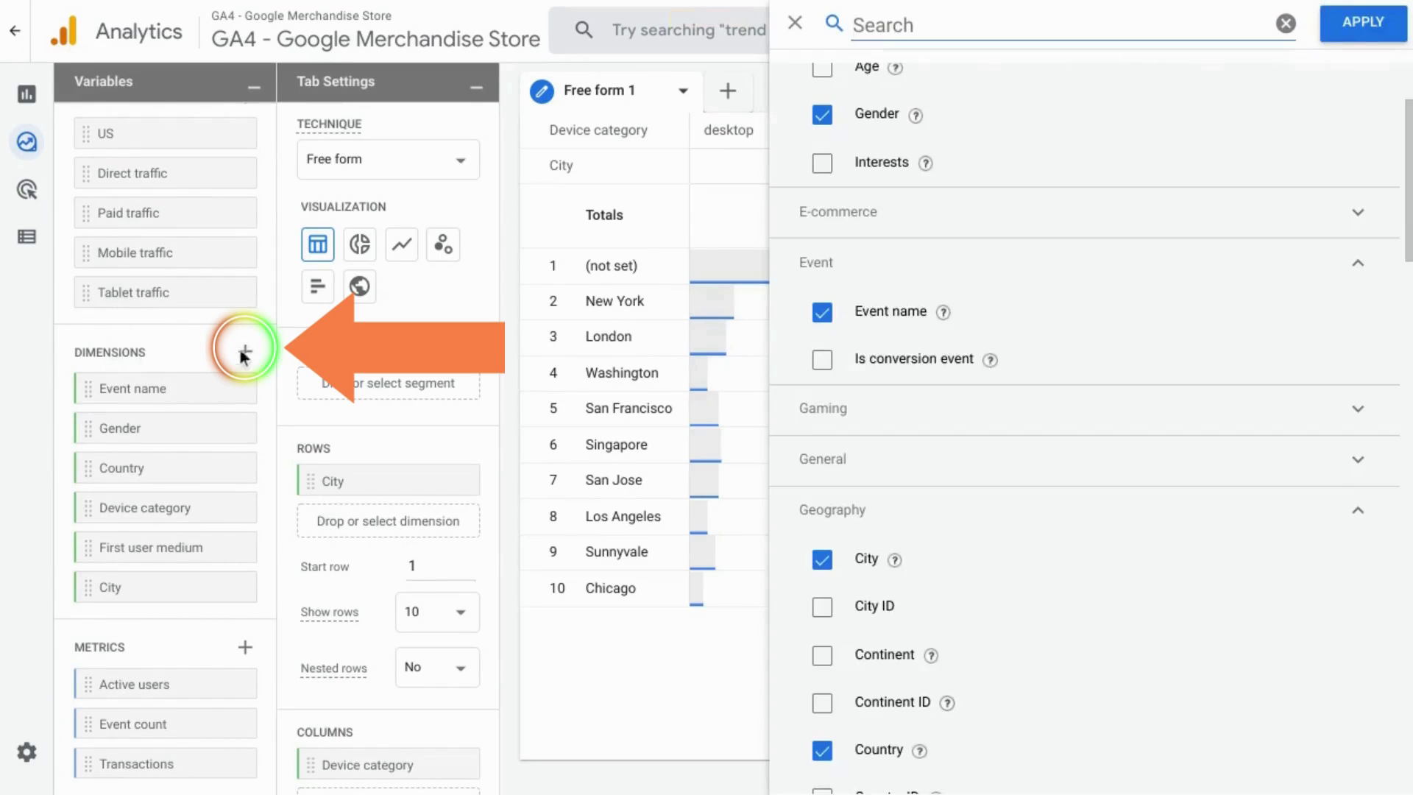
pyautogui.write('source')
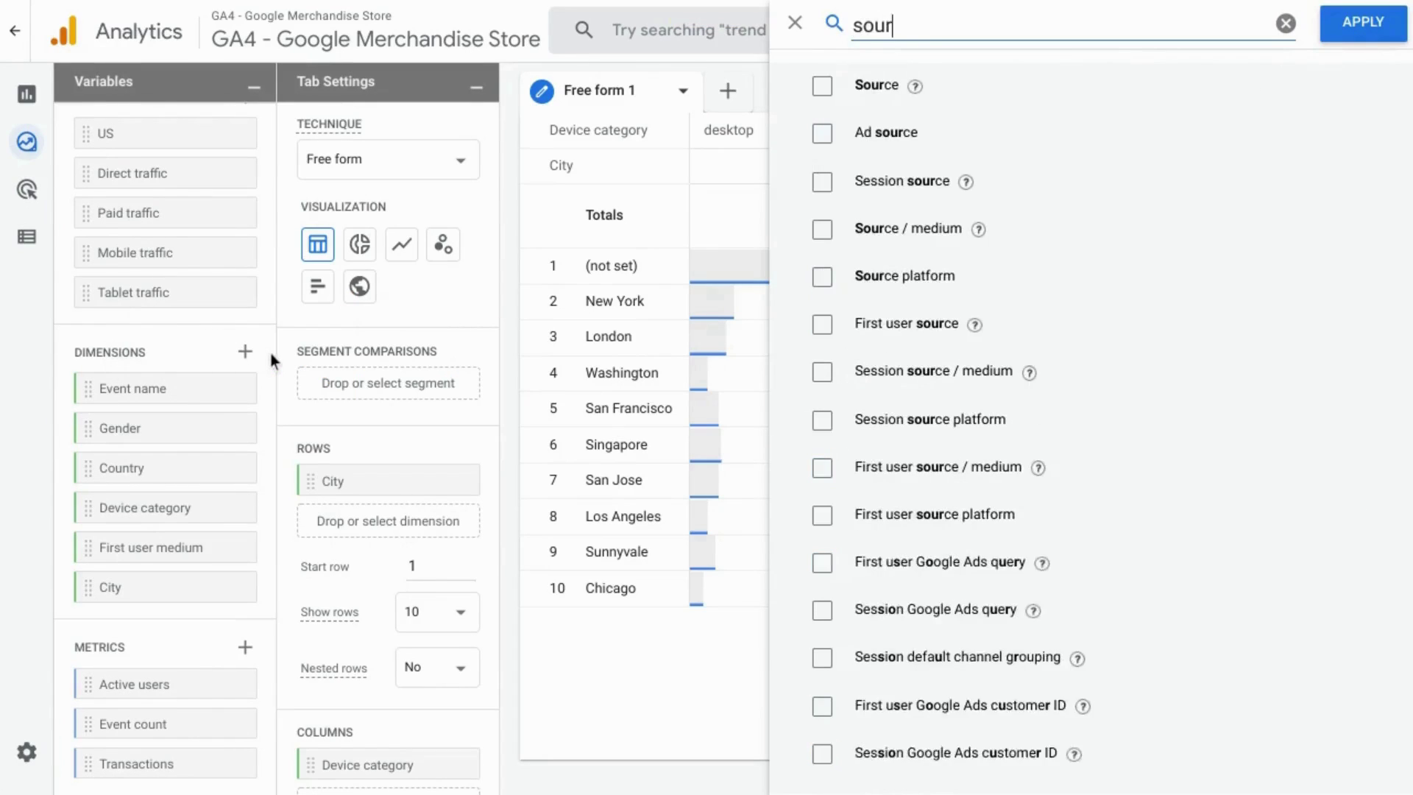
pyautogui.click(823, 94)
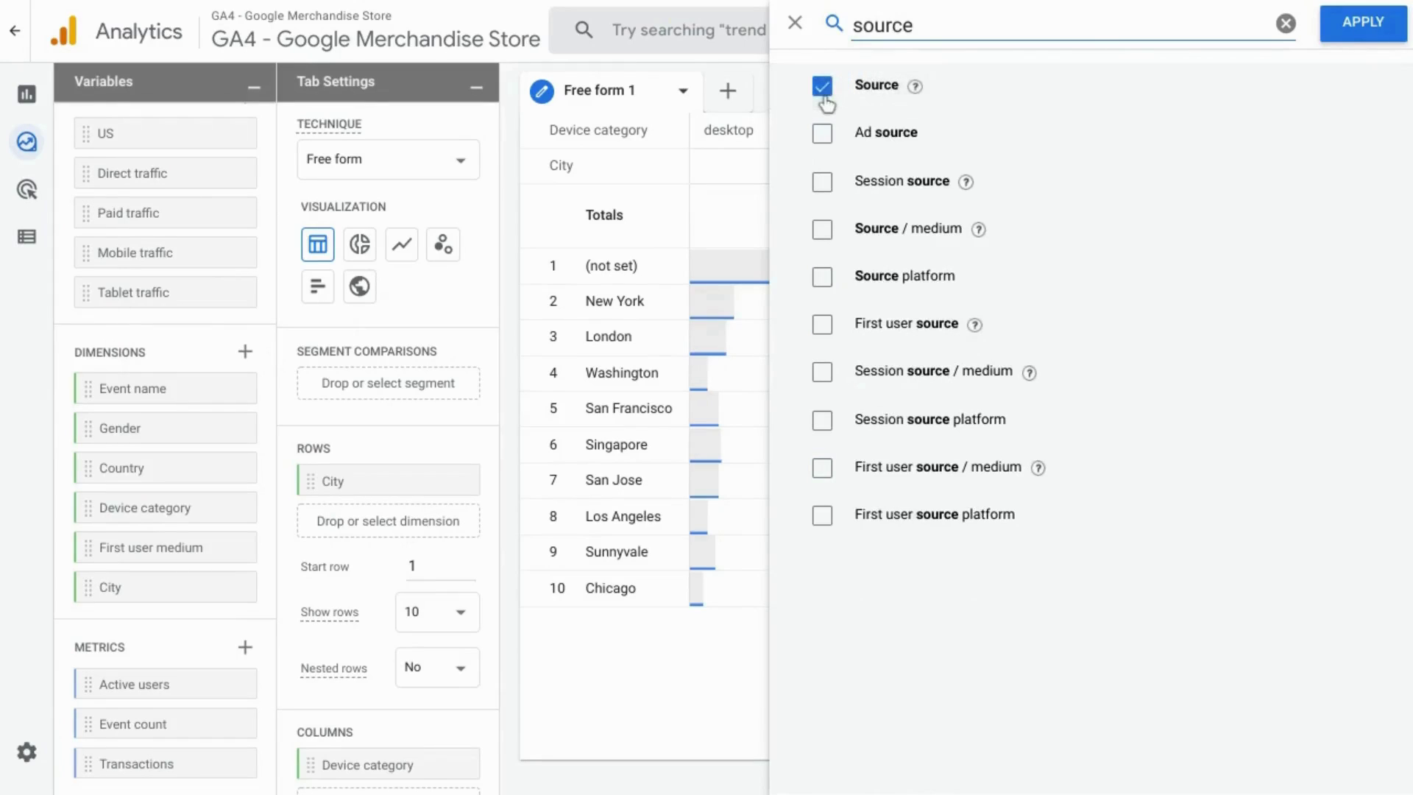
pyautogui.click(1348, 41)
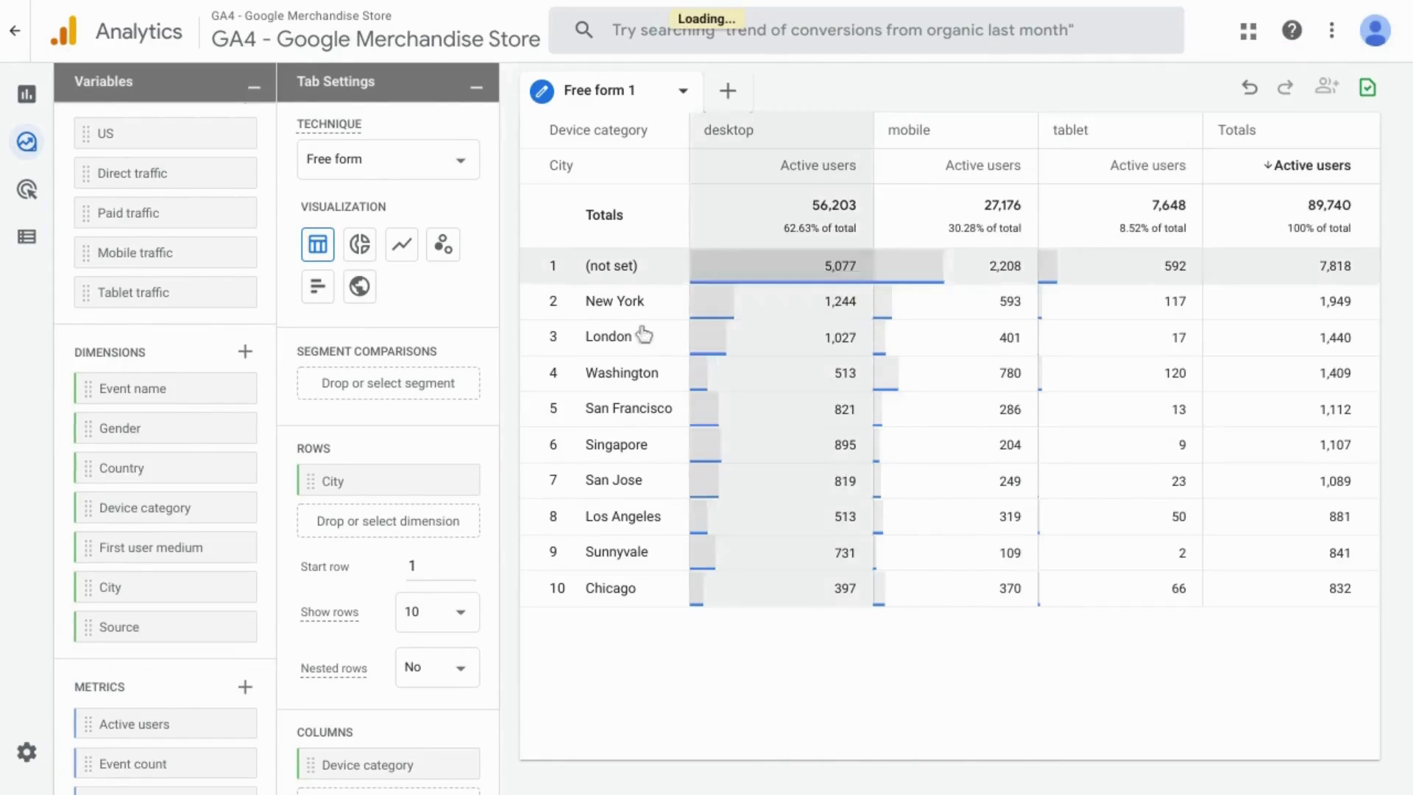
pyautogui.moveTo(94, 626); pyautogui.dragTo(321, 484)
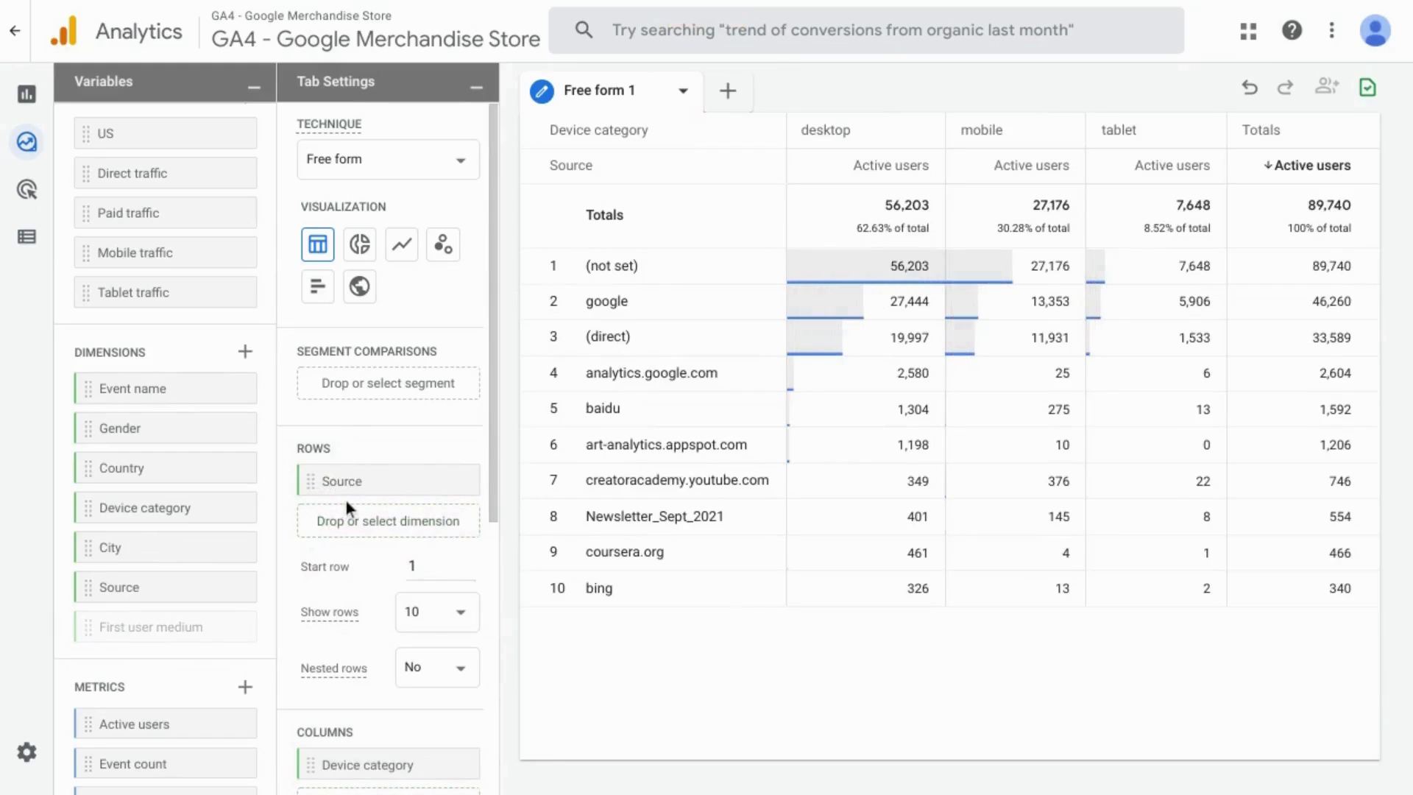
# Step: Add a Source filter in the Tab Settings Filters section
pyautogui.scroll(-3, 355, 508)
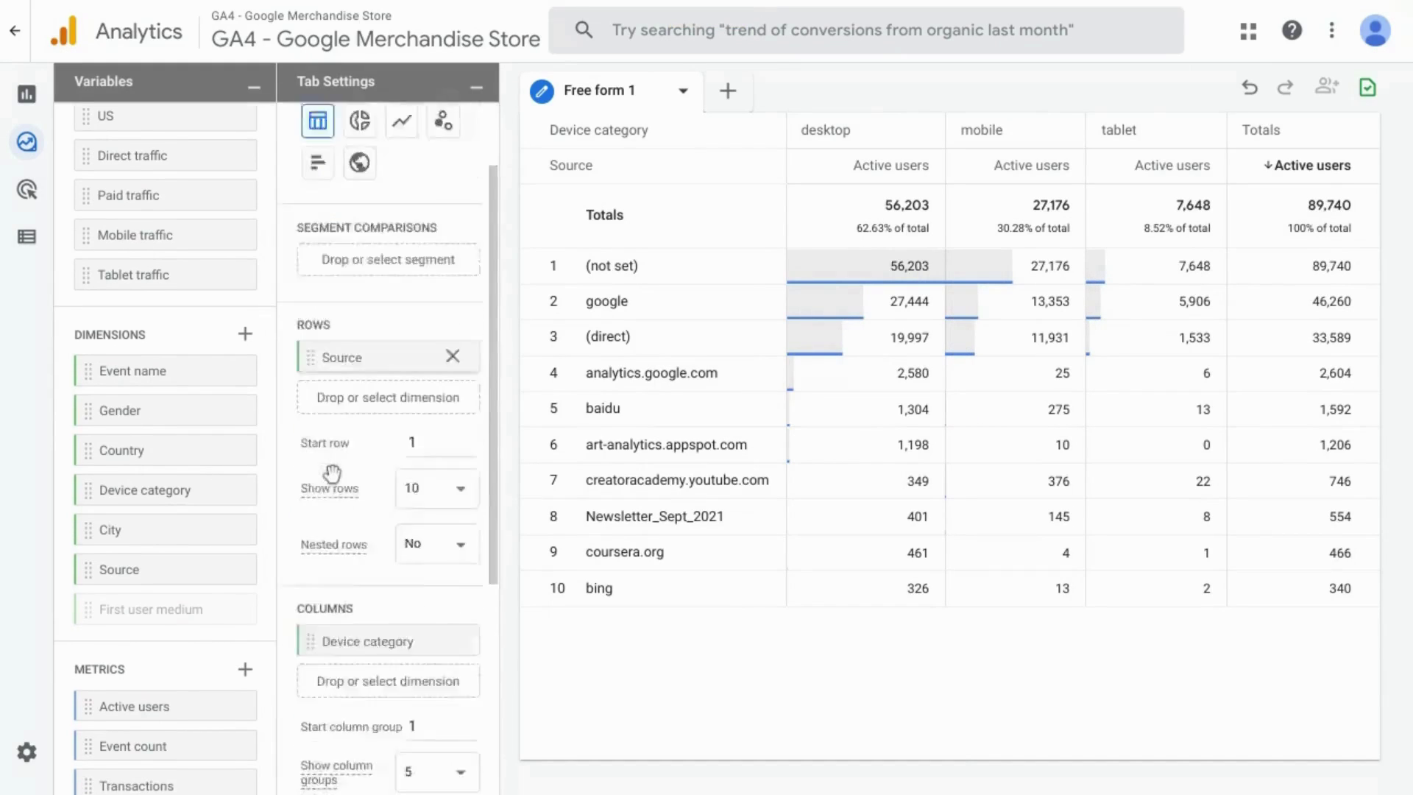
pyautogui.scroll(-1, 328, 458)
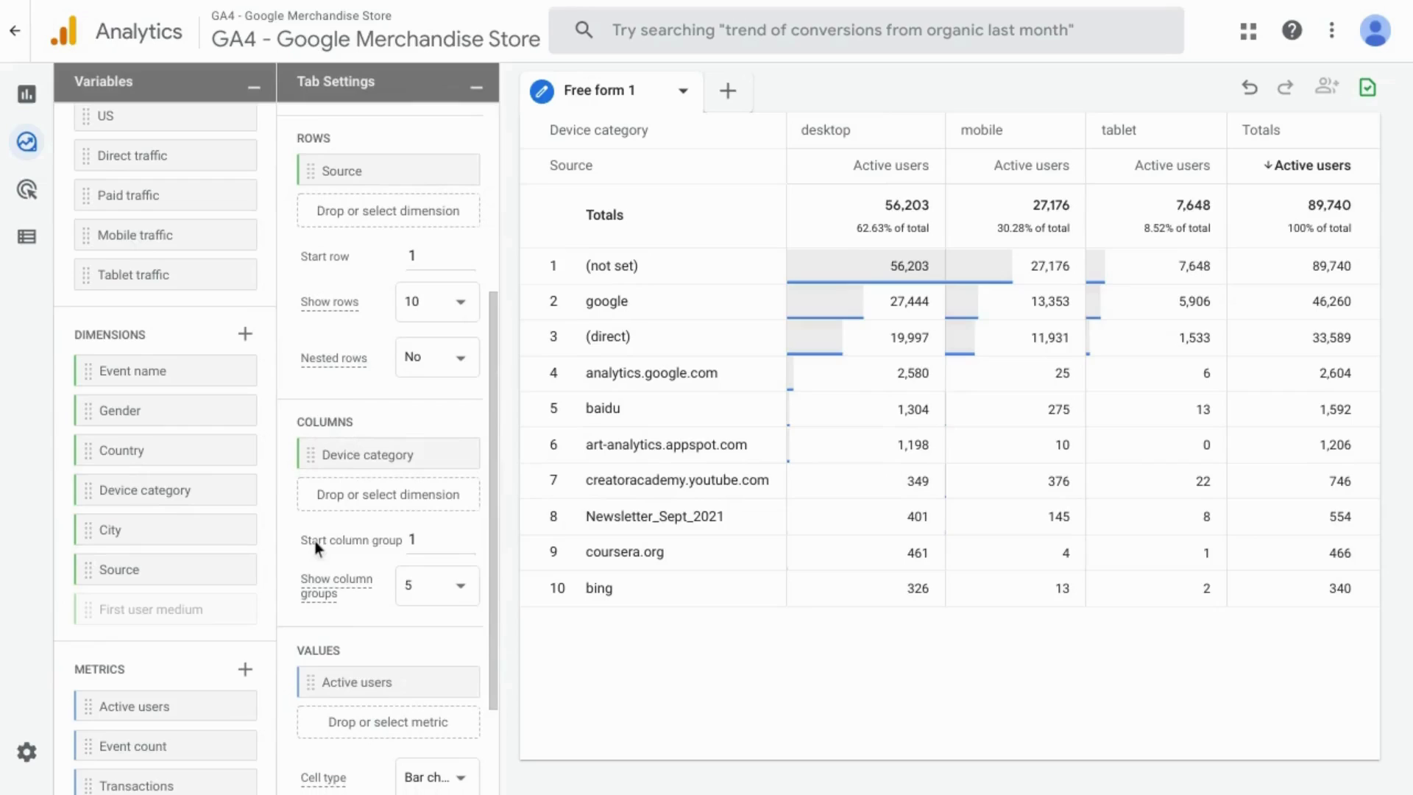
pyautogui.scroll(-2, 337, 539)
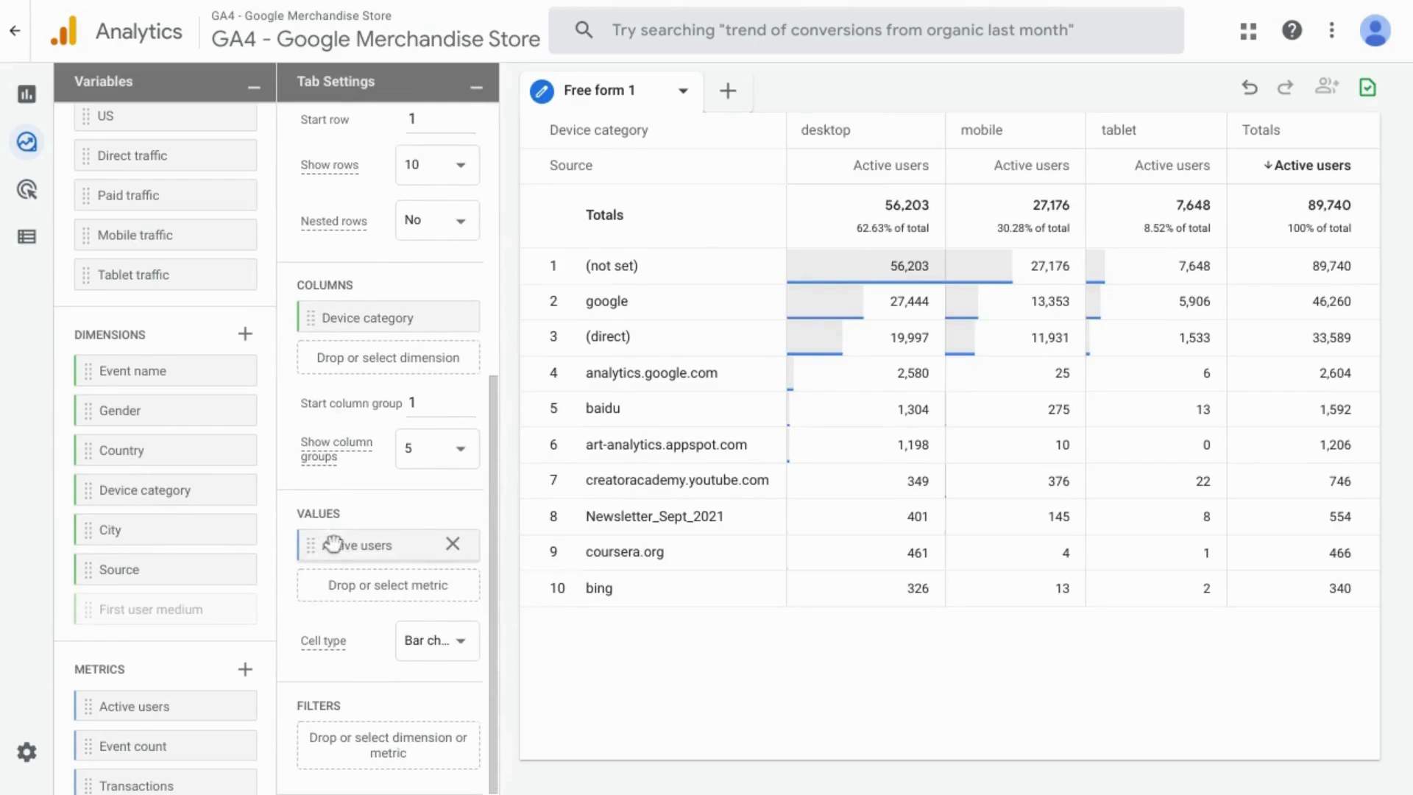
pyautogui.scroll(-1, 188, 705)
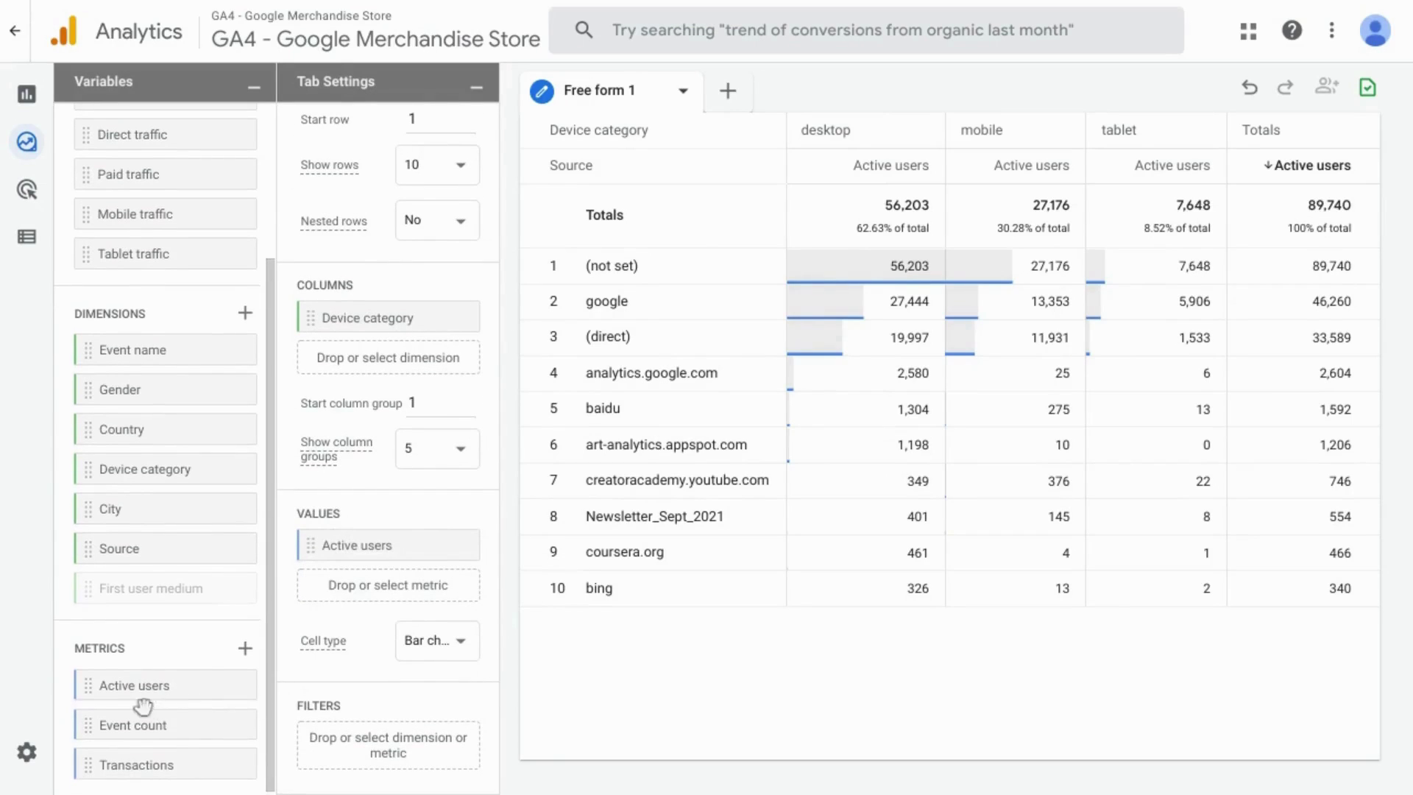
pyautogui.click(371, 750)
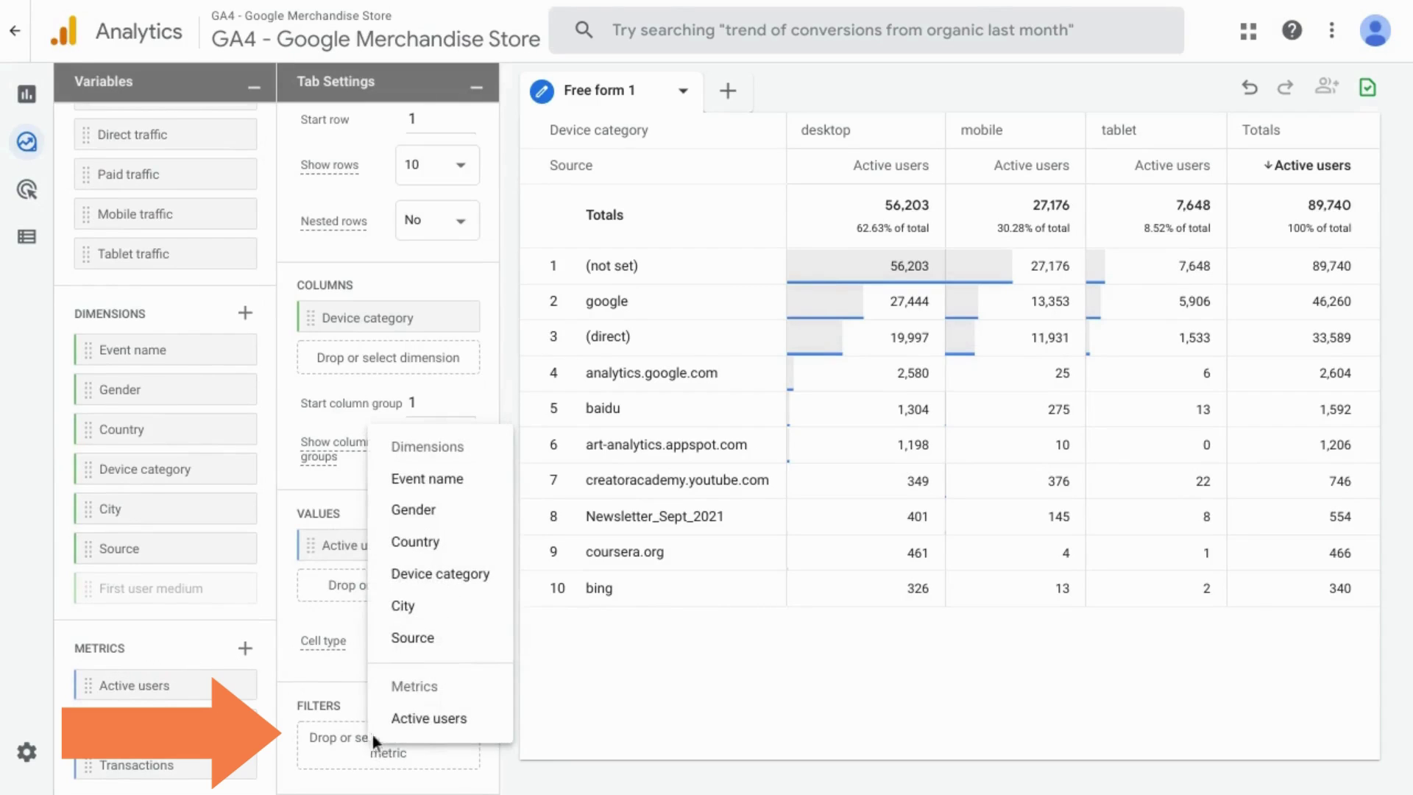
pyautogui.click(404, 639)
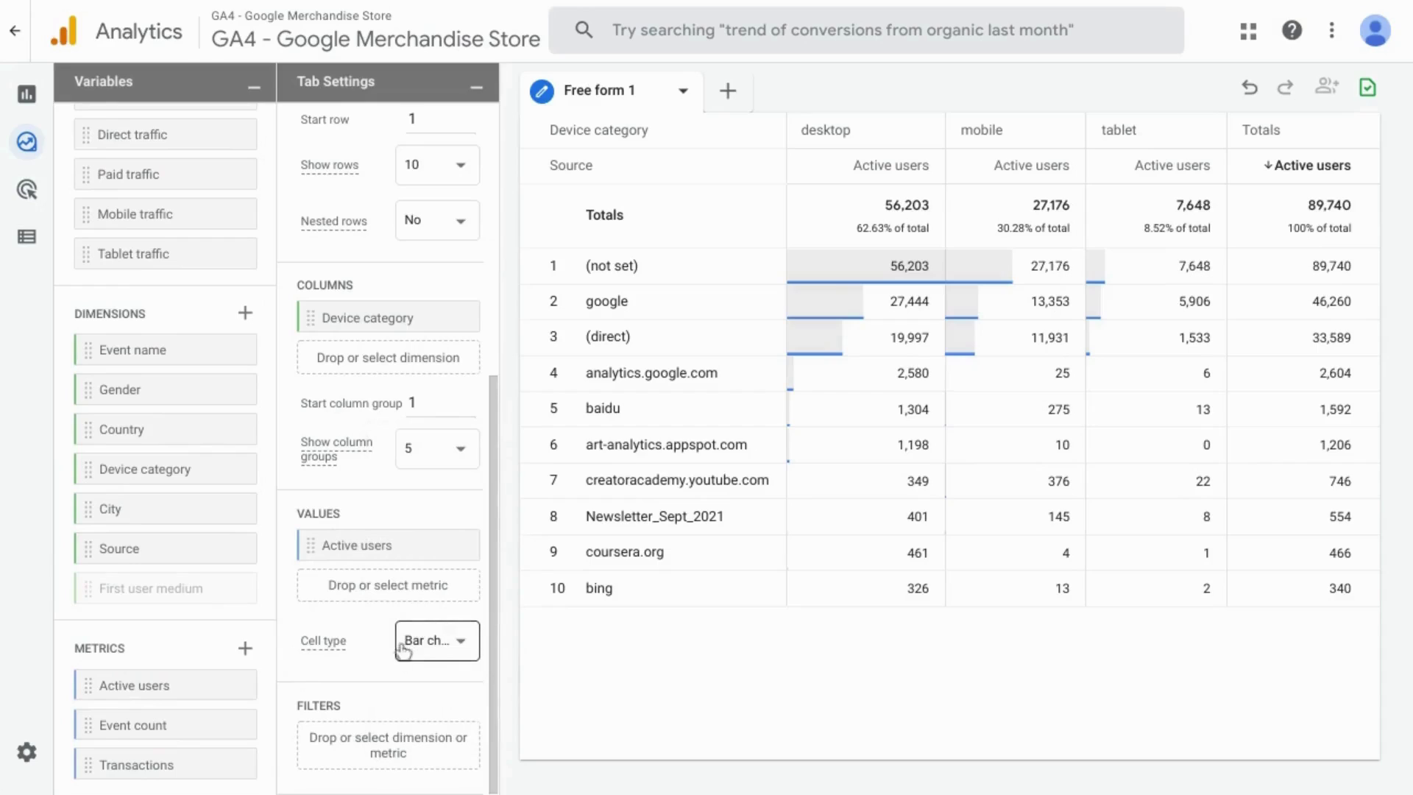
pyautogui.scroll(-3, 364, 700)
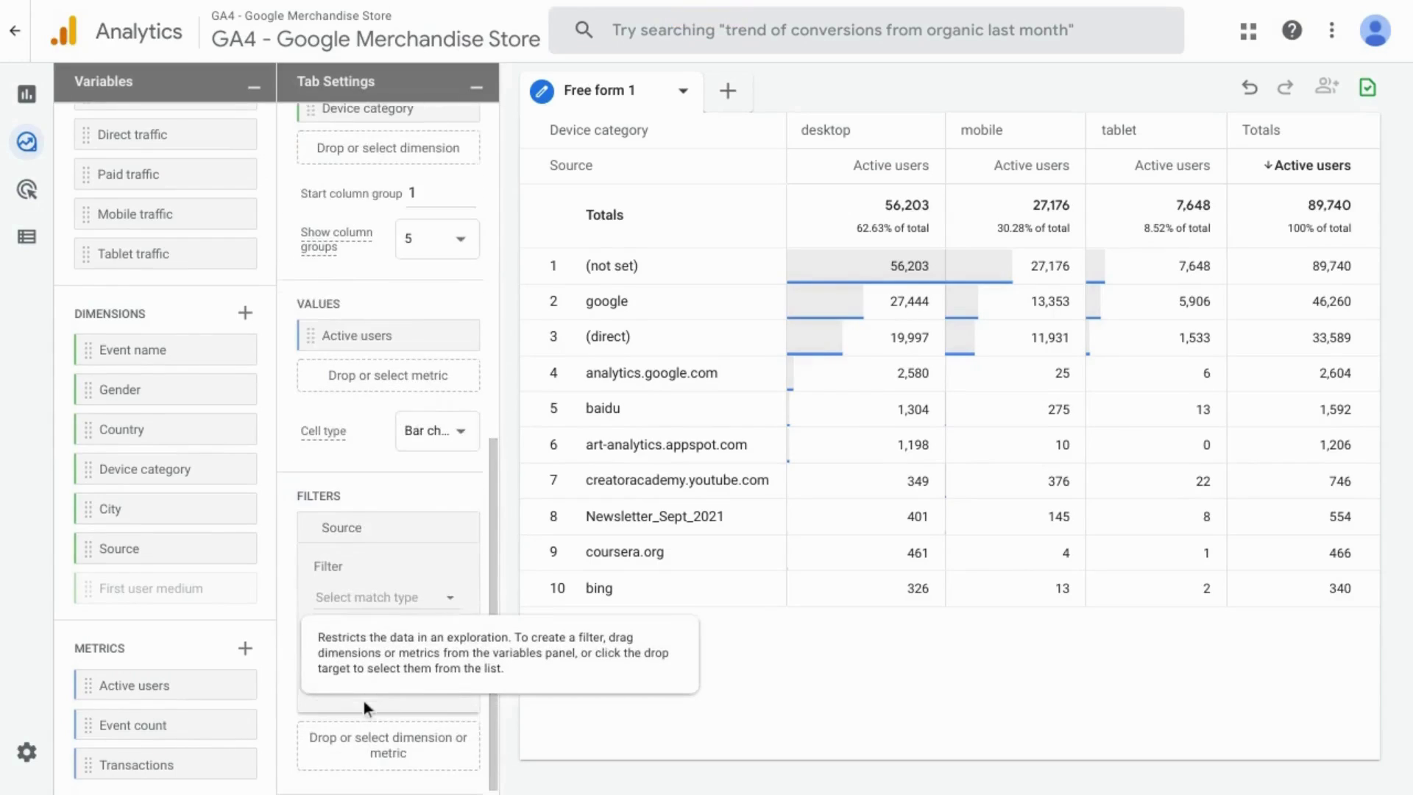
# Step: Set the Source filter to 'matches regex' with the pasted social-media regex and apply it
pyautogui.click(376, 597)
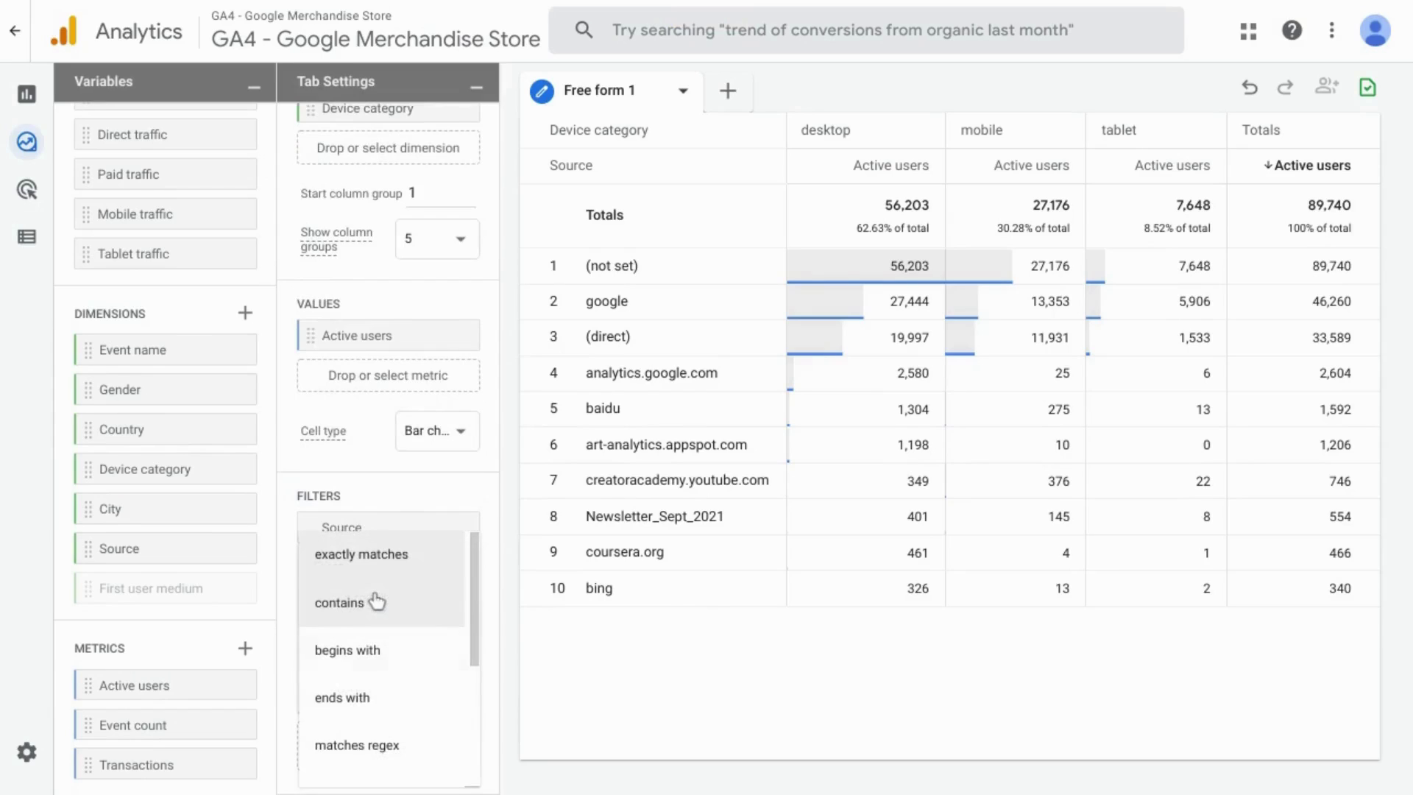
pyautogui.click(390, 747)
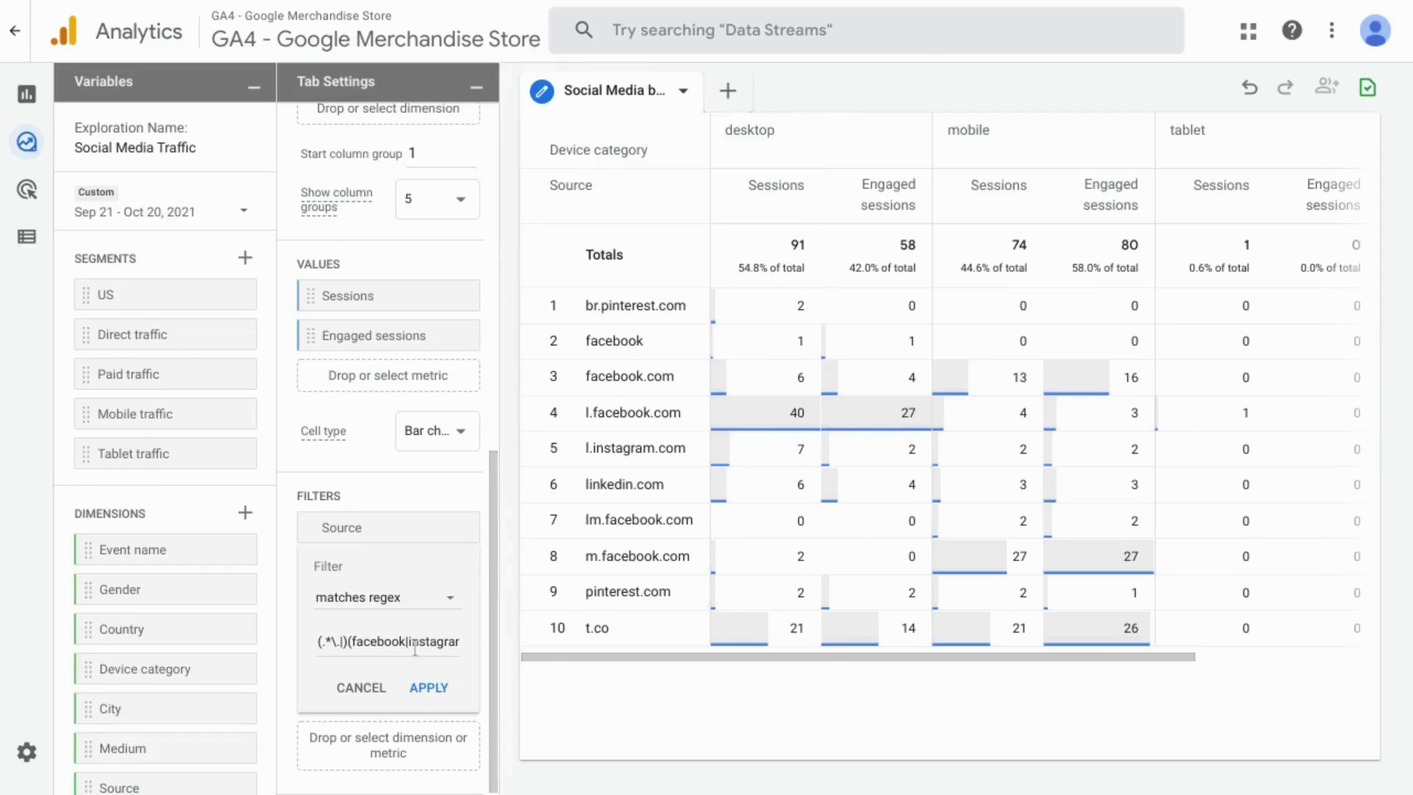
pyautogui.moveTo(434, 642); pyautogui.dragTo(414, 633)
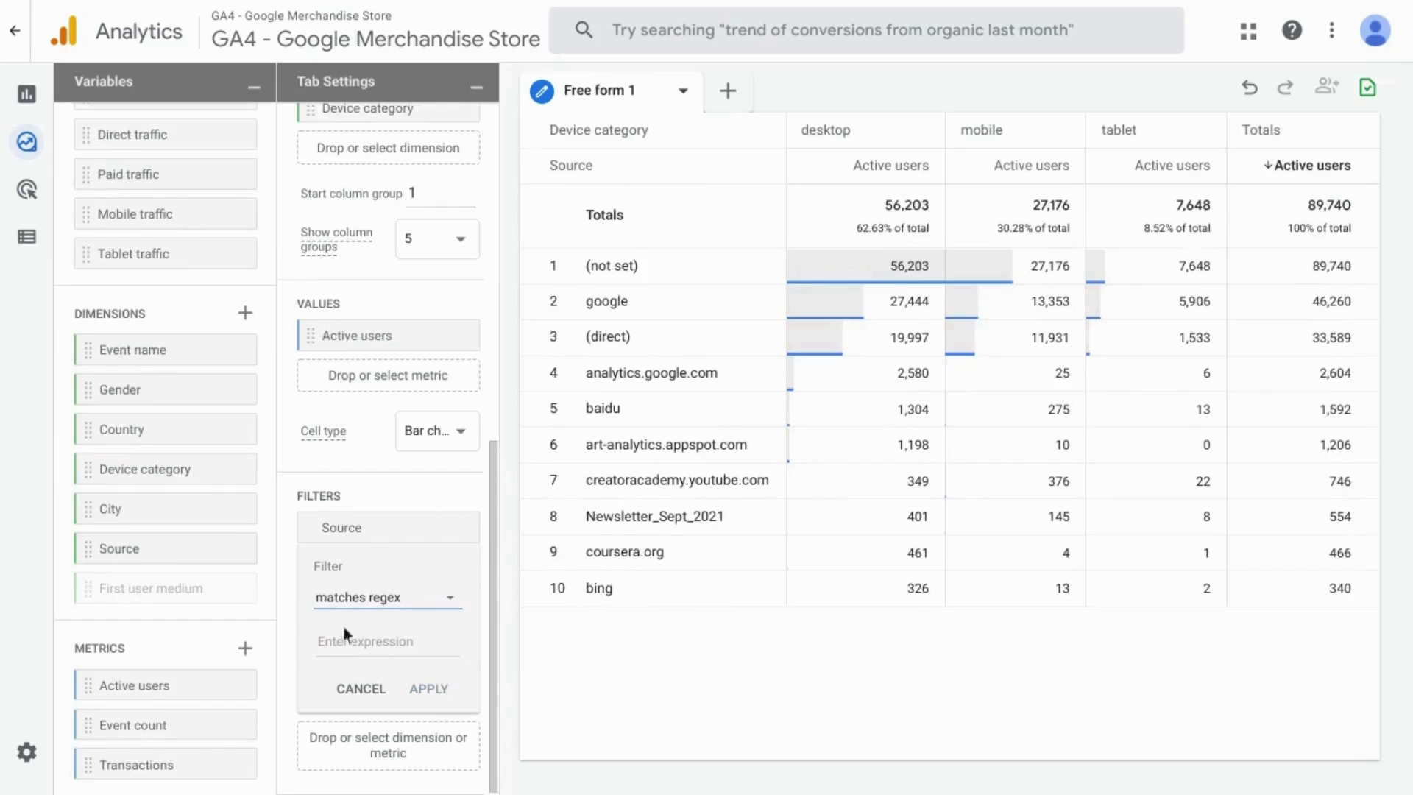
pyautogui.click(347, 639)
pyautogui.write('(.*\\.|)(facebook|instagram|linkedin|pinterest|twitter|t)(\\.(com|co)|)$')
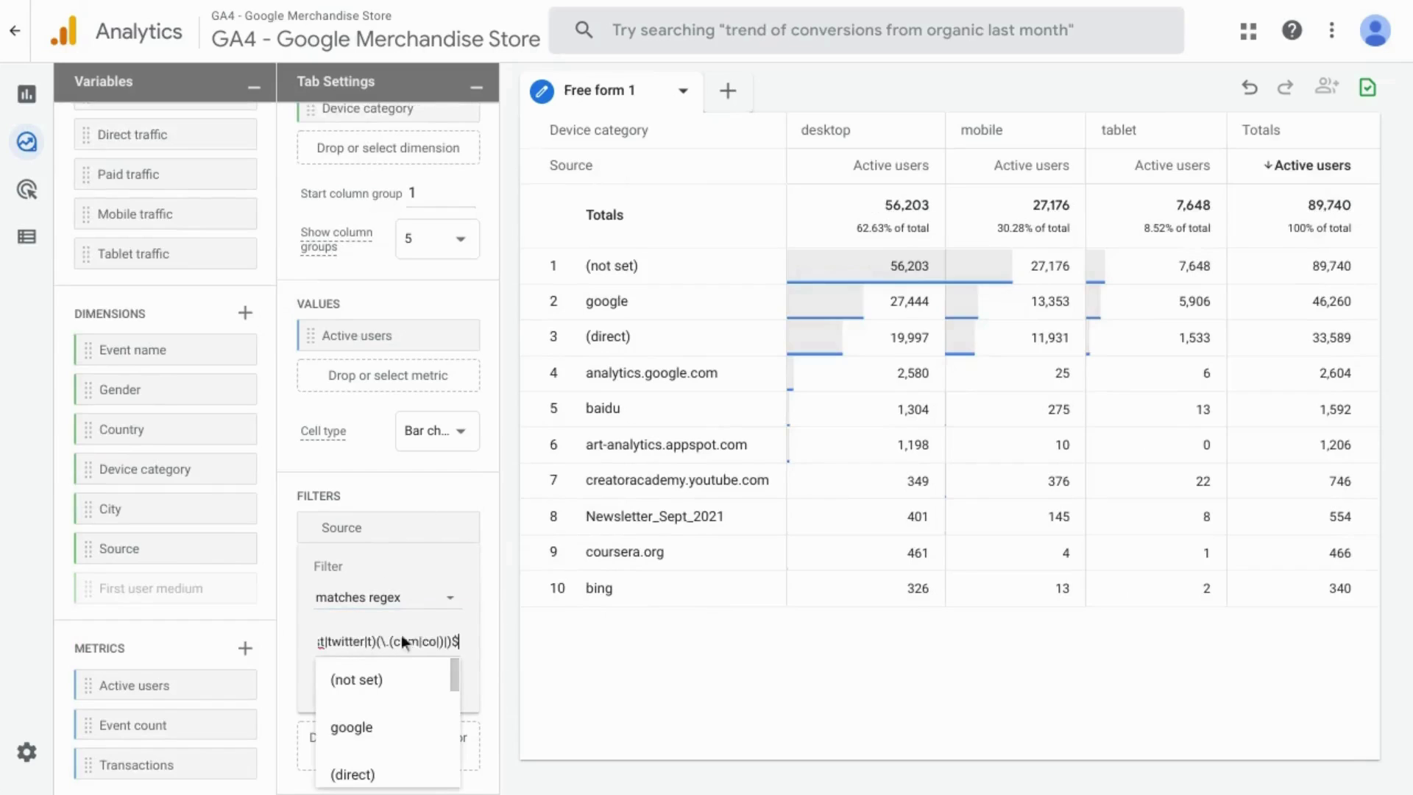
pyautogui.tripleClick(390, 642)
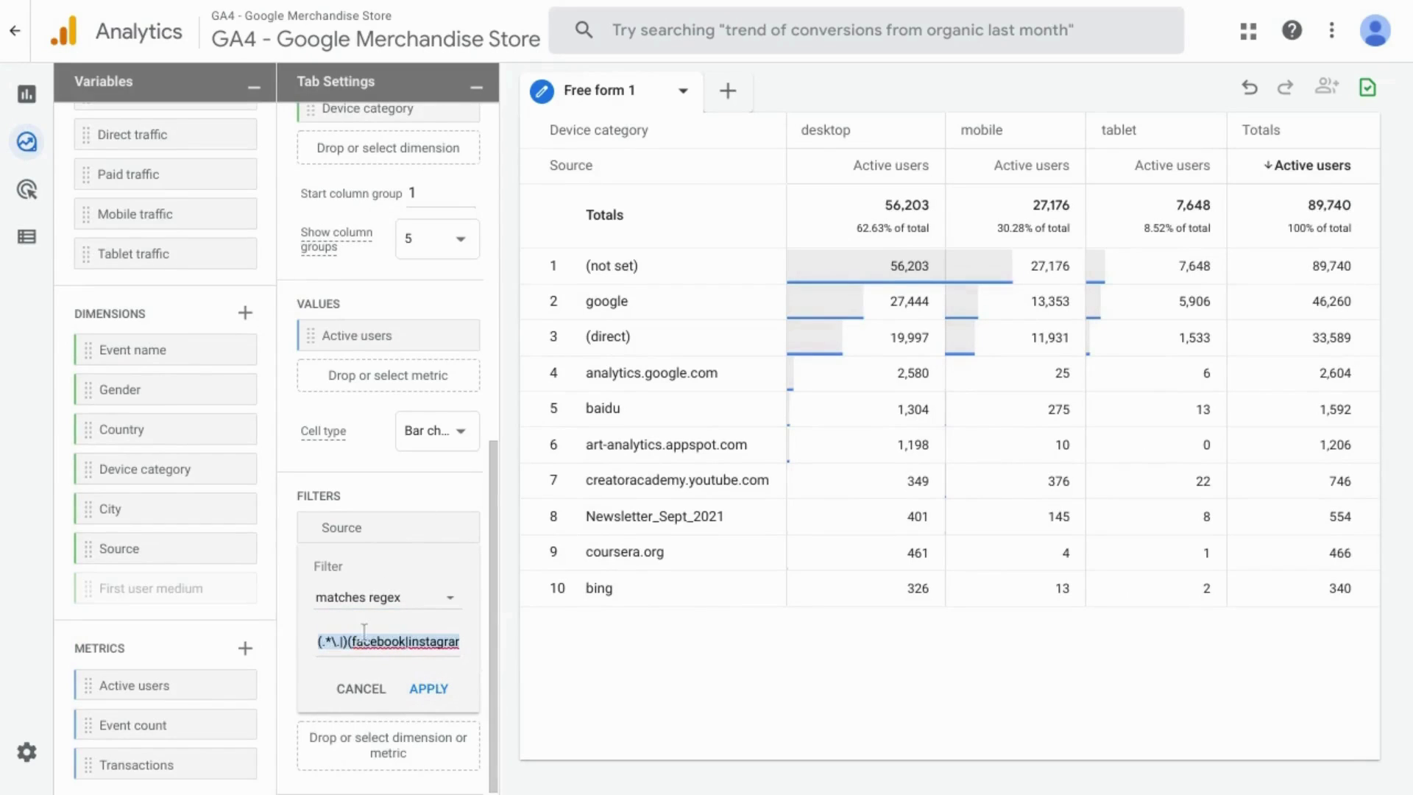
pyautogui.press('Left')
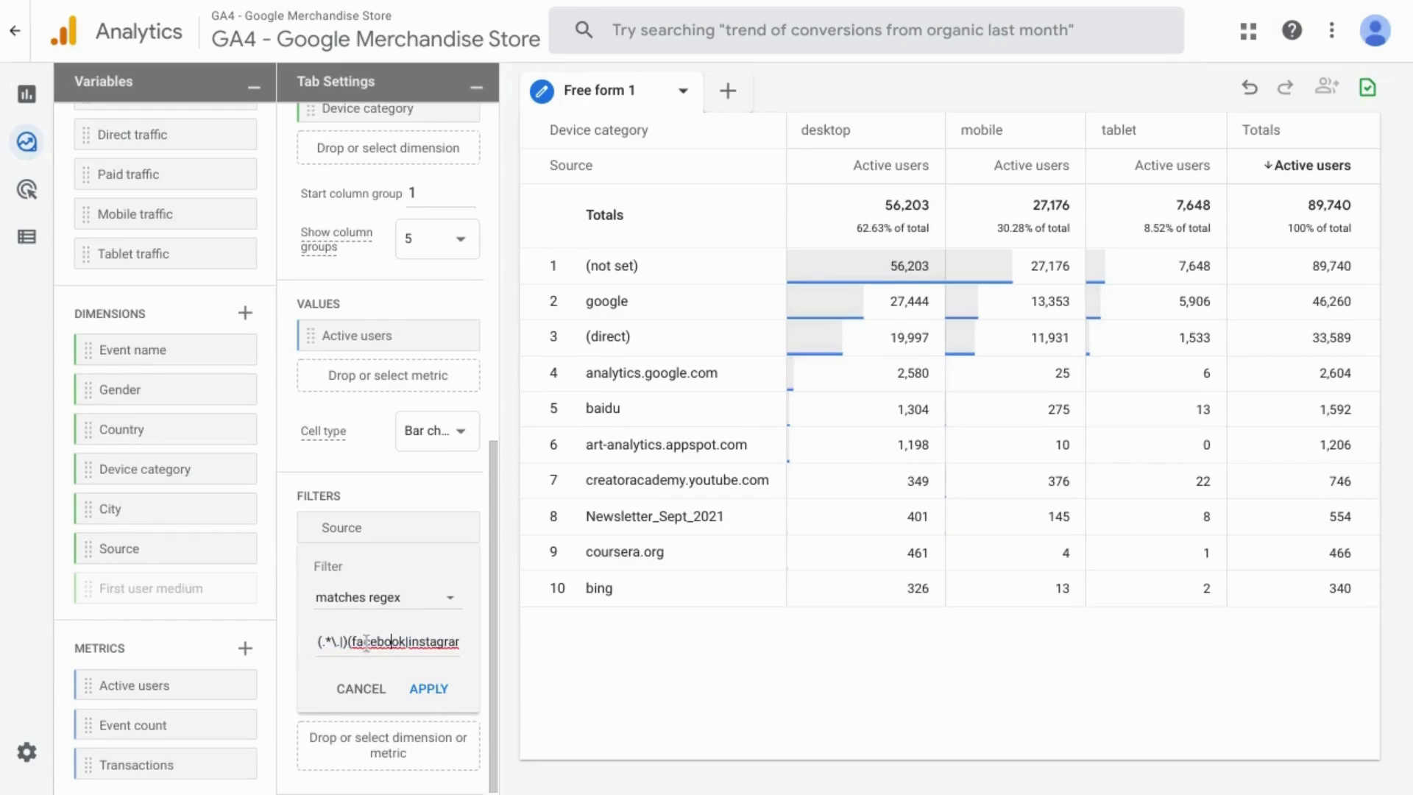
pyautogui.press('End')
pyautogui.click(429, 690)
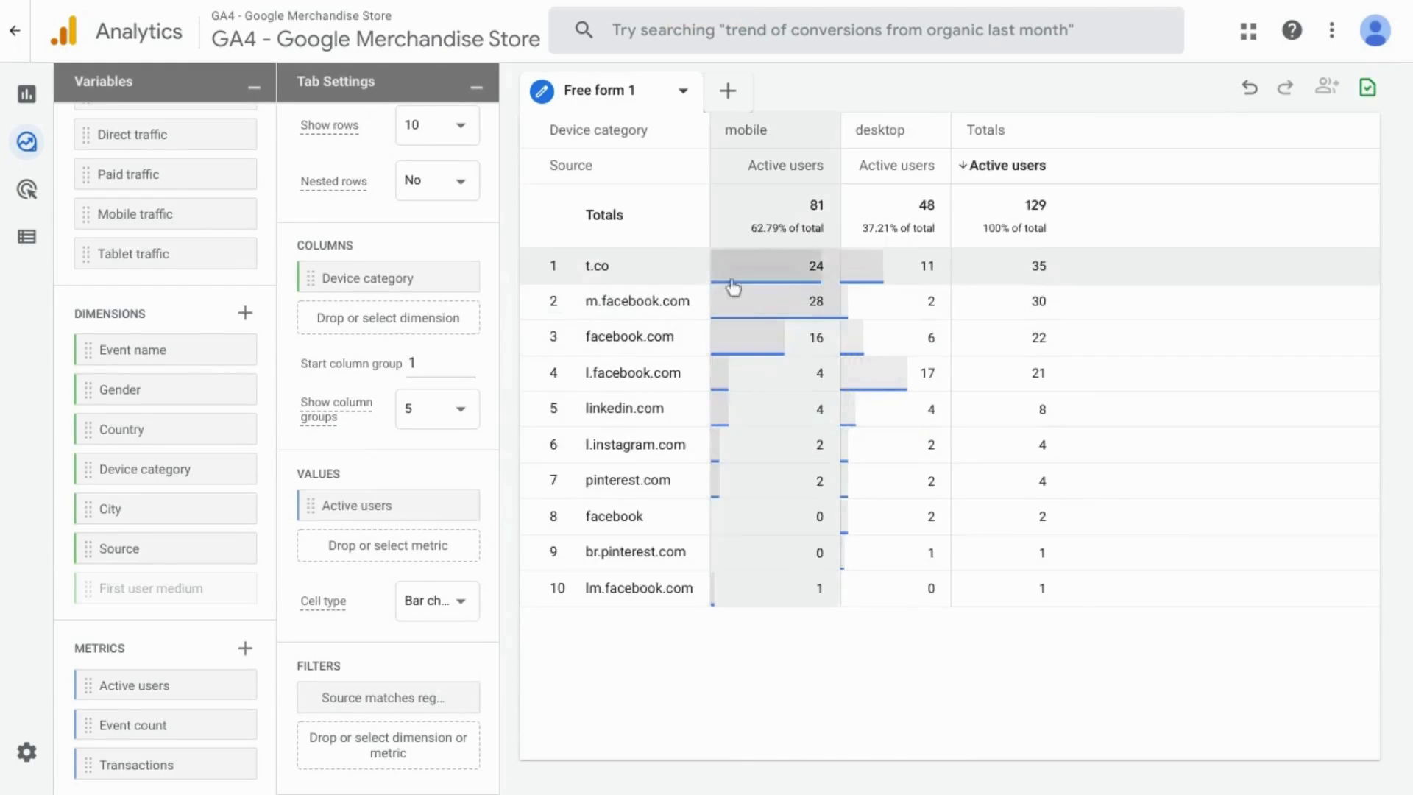
# Step: Rename the tab 'Social Media Traffic by Device' and the exploration 'Social Media Traffic Report'
pyautogui.tripleClick(595, 91)
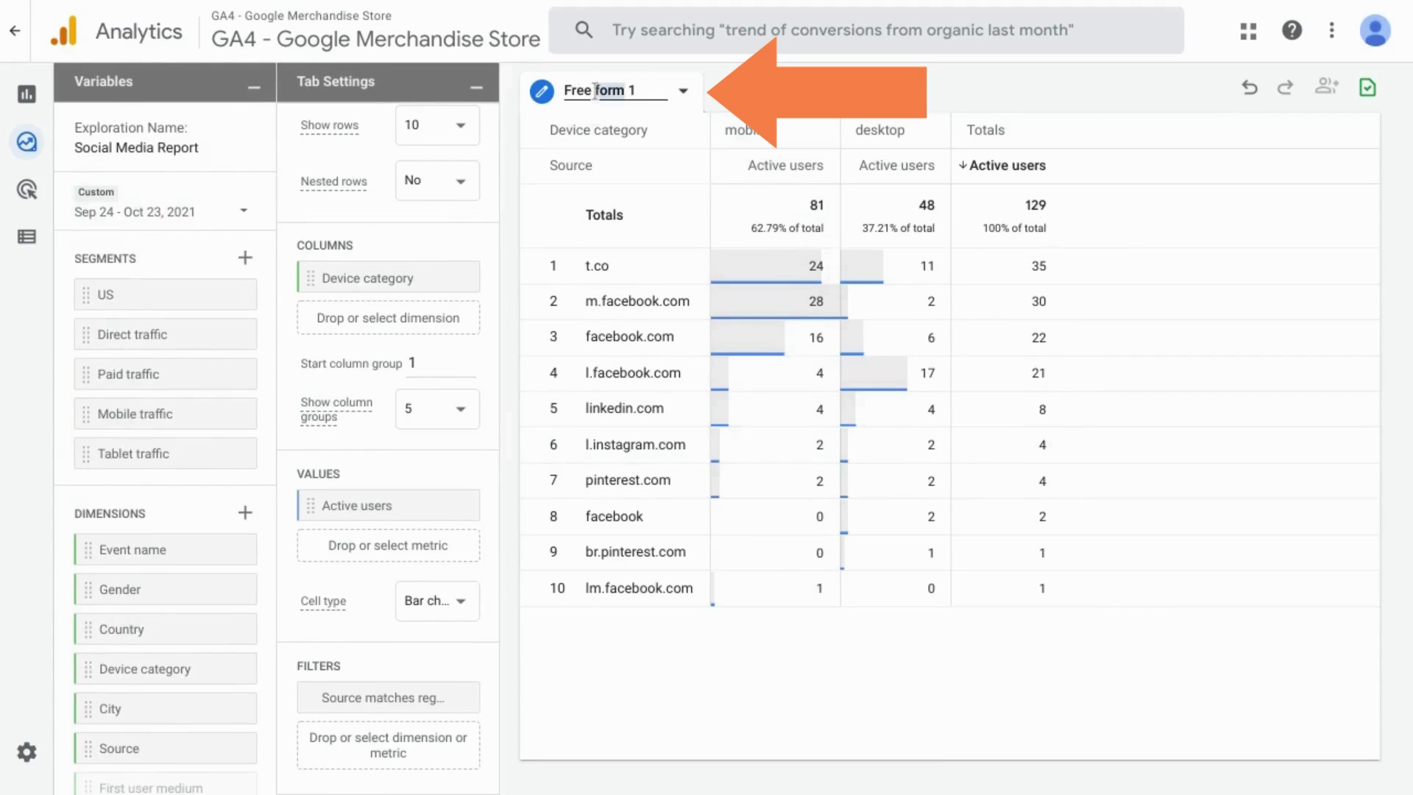
pyautogui.write('Social Media')
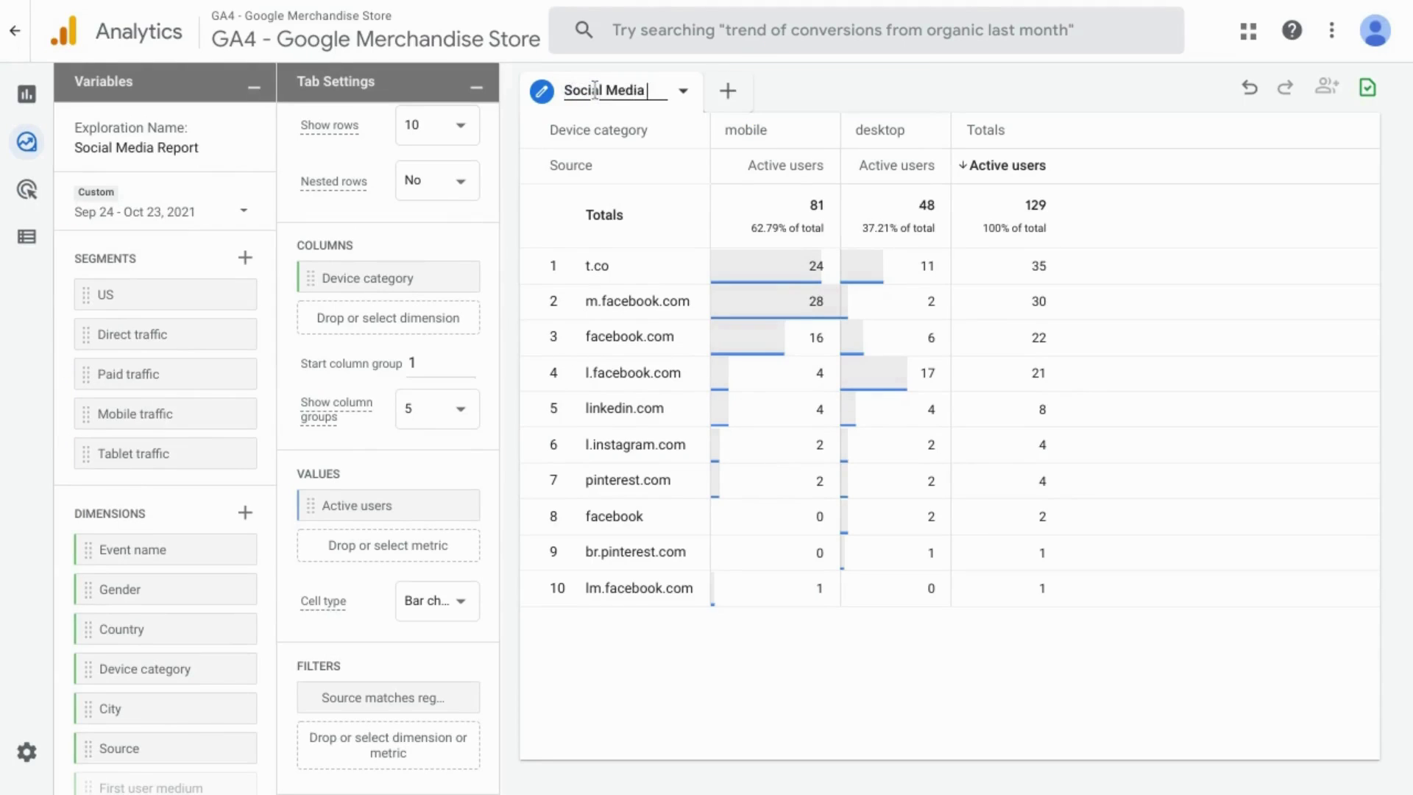
pyautogui.write(' Traffic by Device')
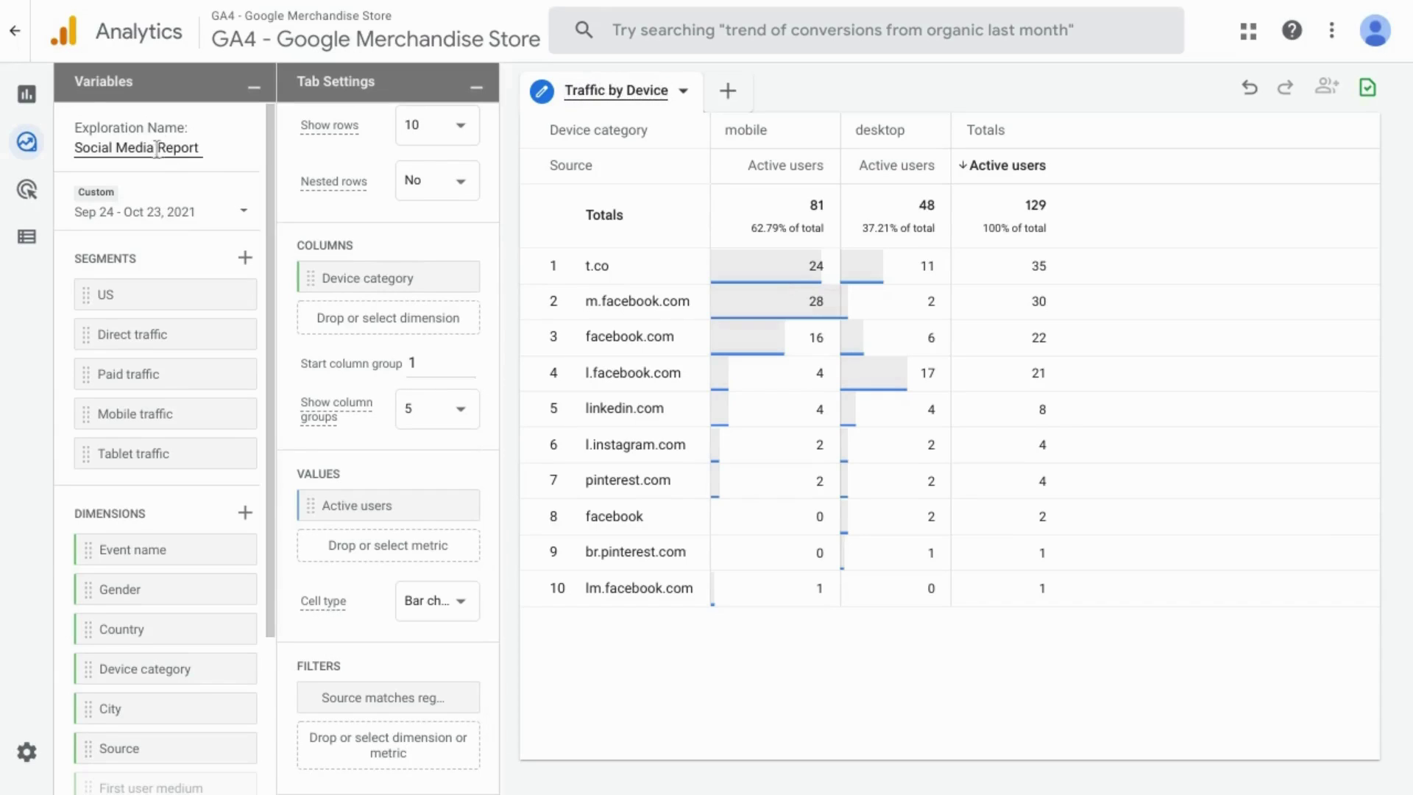
pyautogui.click(157, 146)
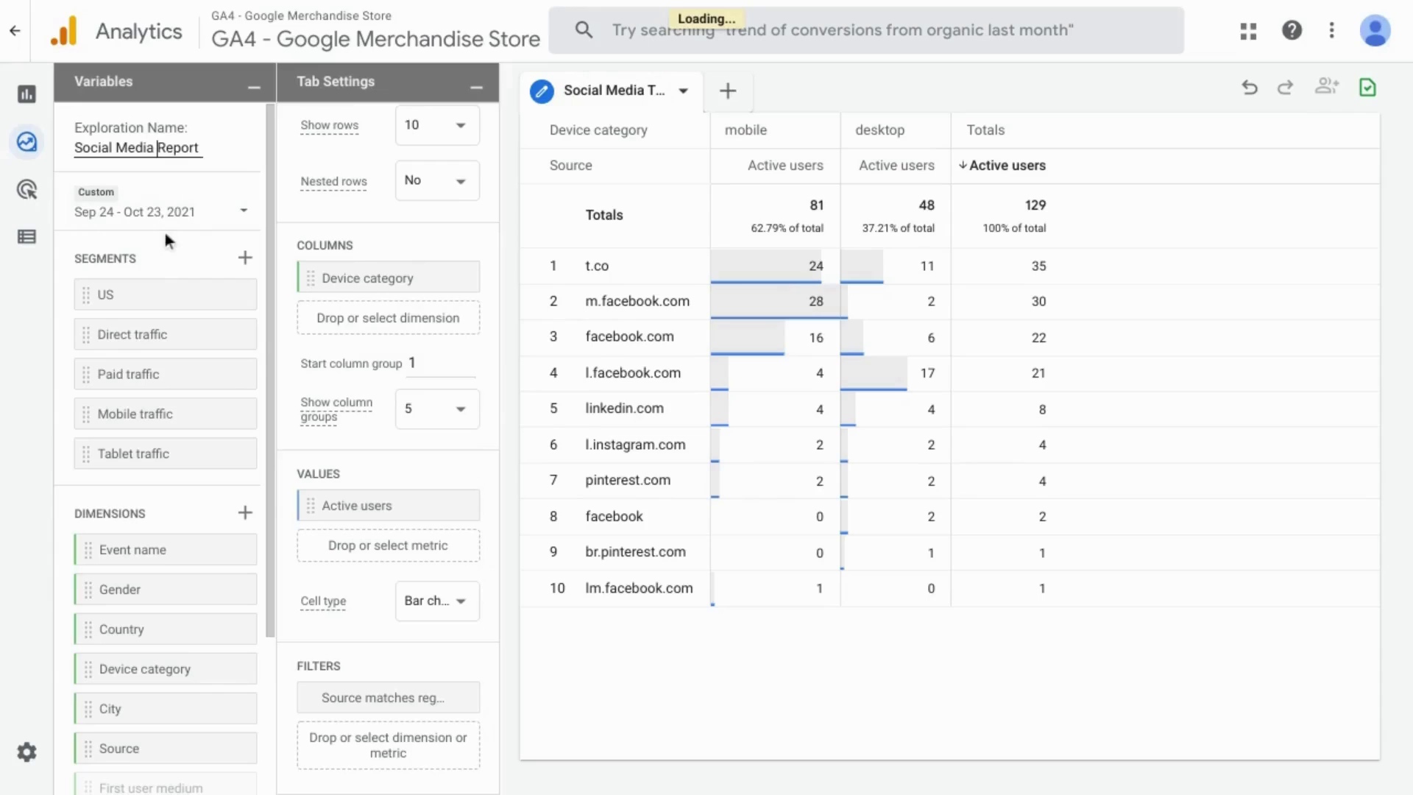
pyautogui.write('Traffic')
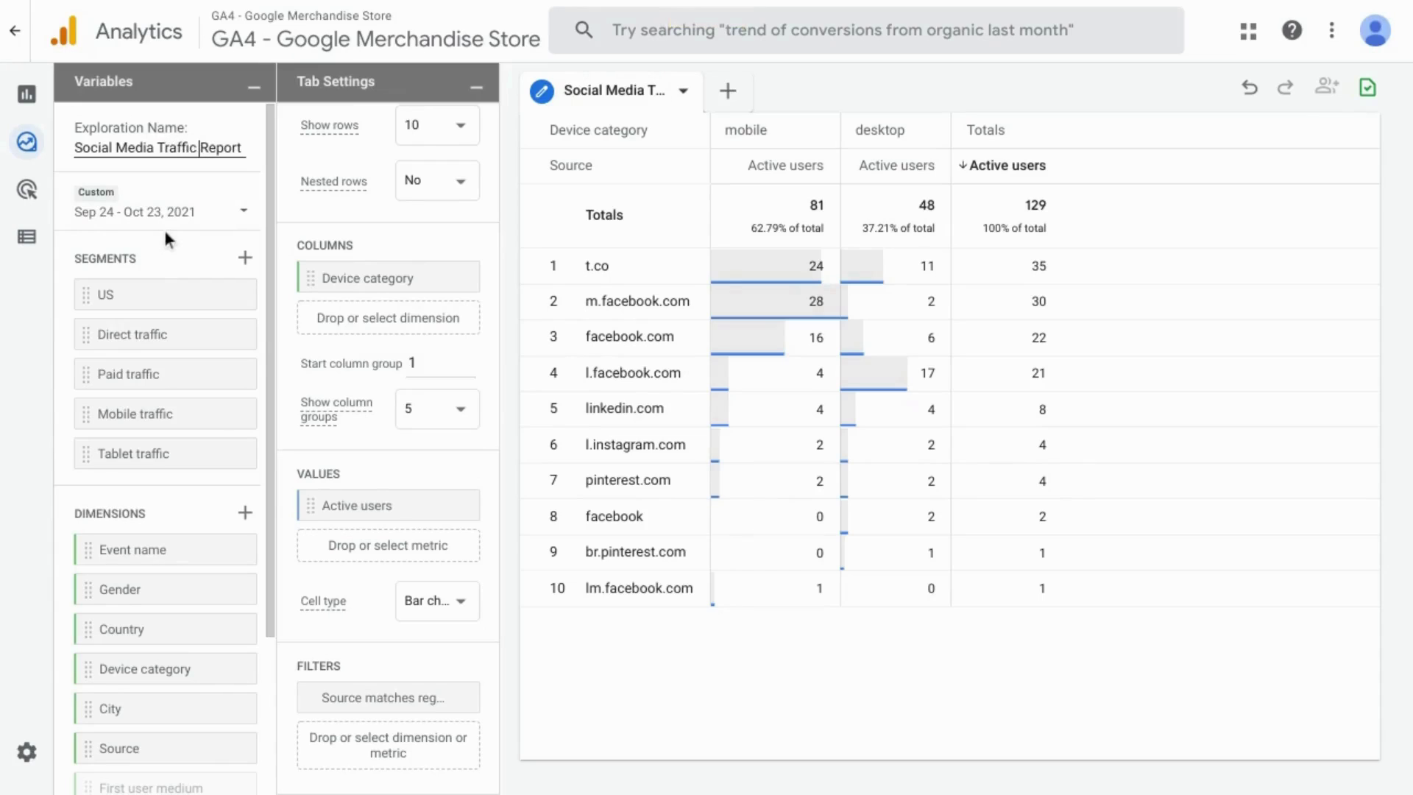
pyautogui.press('Return')
# Step: Turn on date-range comparison with the earlier period and apply it
pyautogui.click(201, 220)
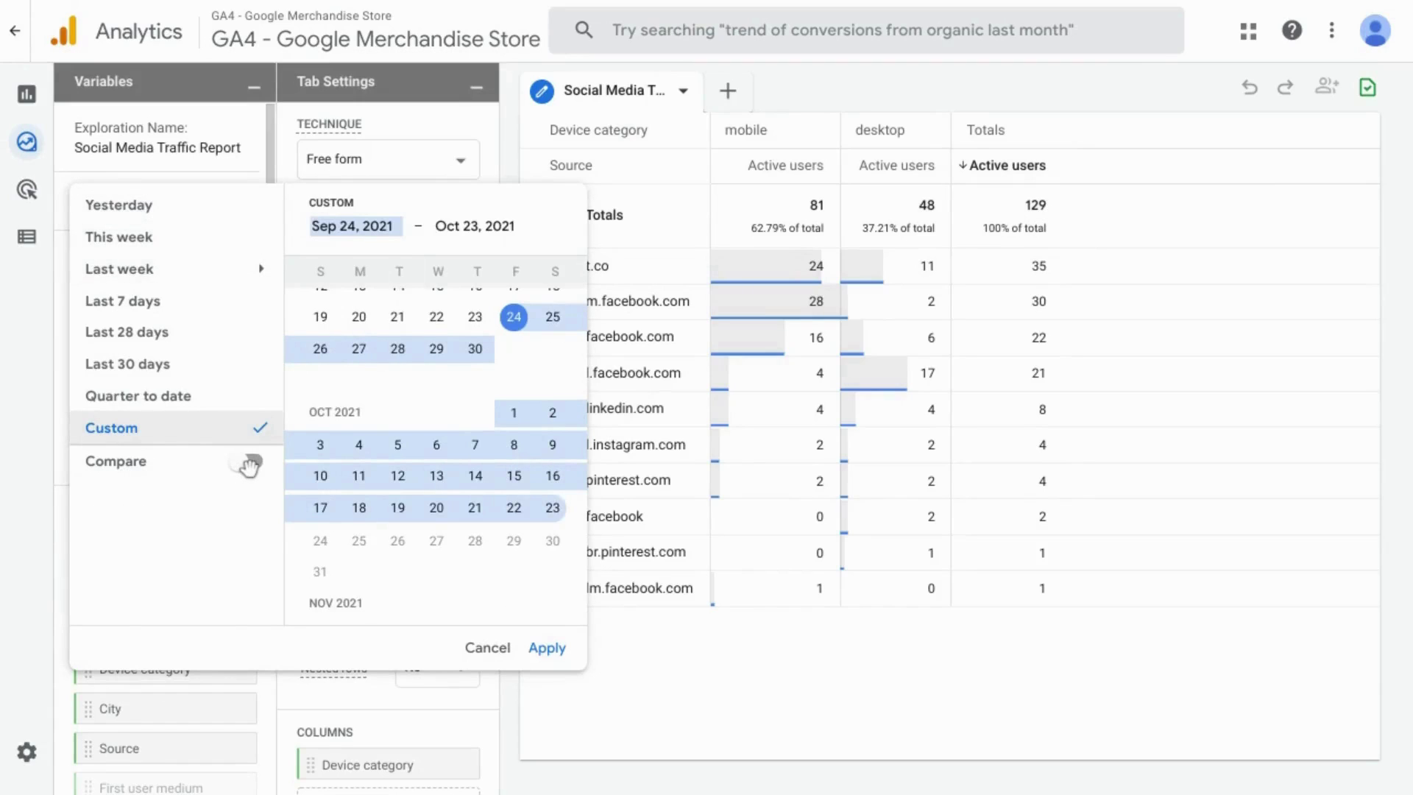
pyautogui.click(250, 464)
pyautogui.click(548, 698)
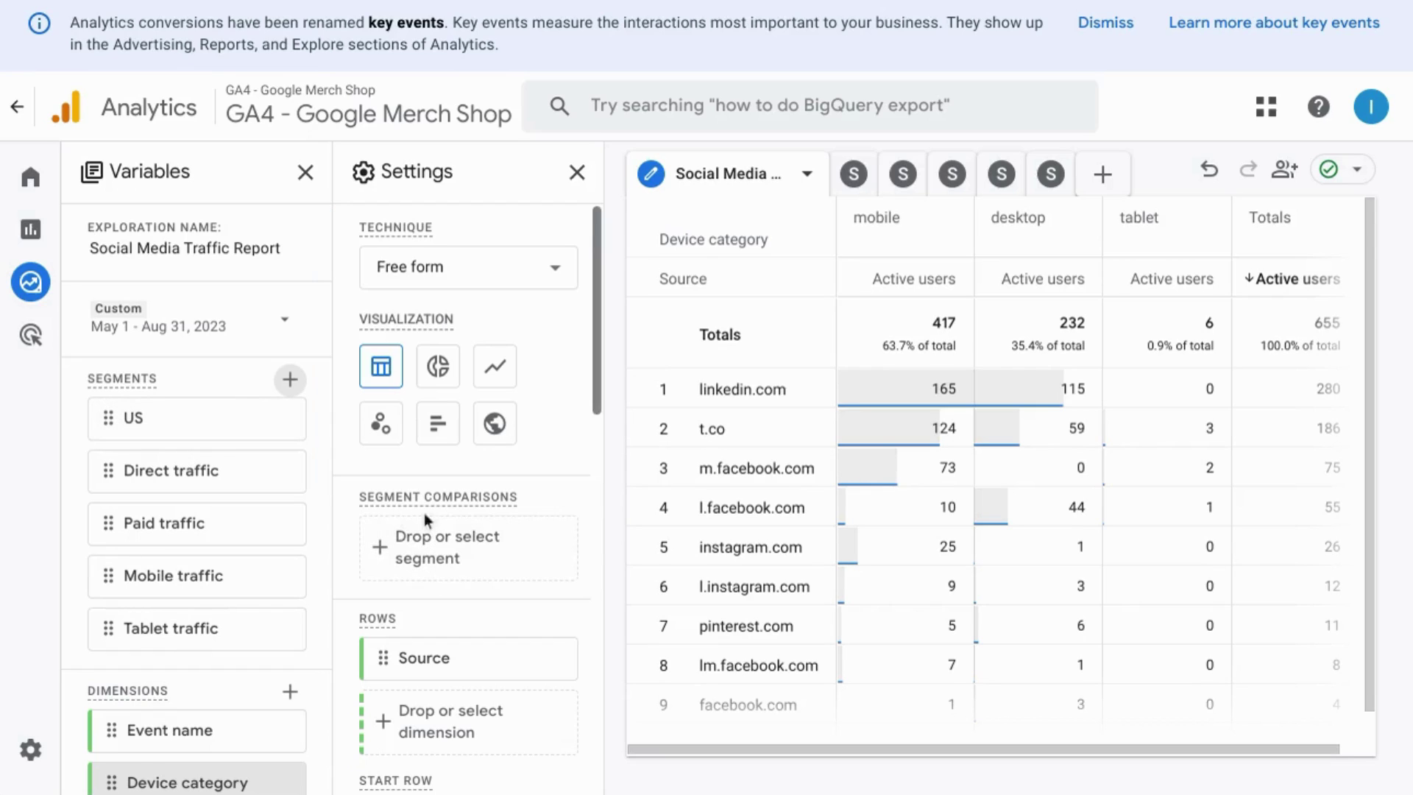
# Step: Open Build new segment from the Segments + in the Variables panel
pyautogui.click(290, 380)
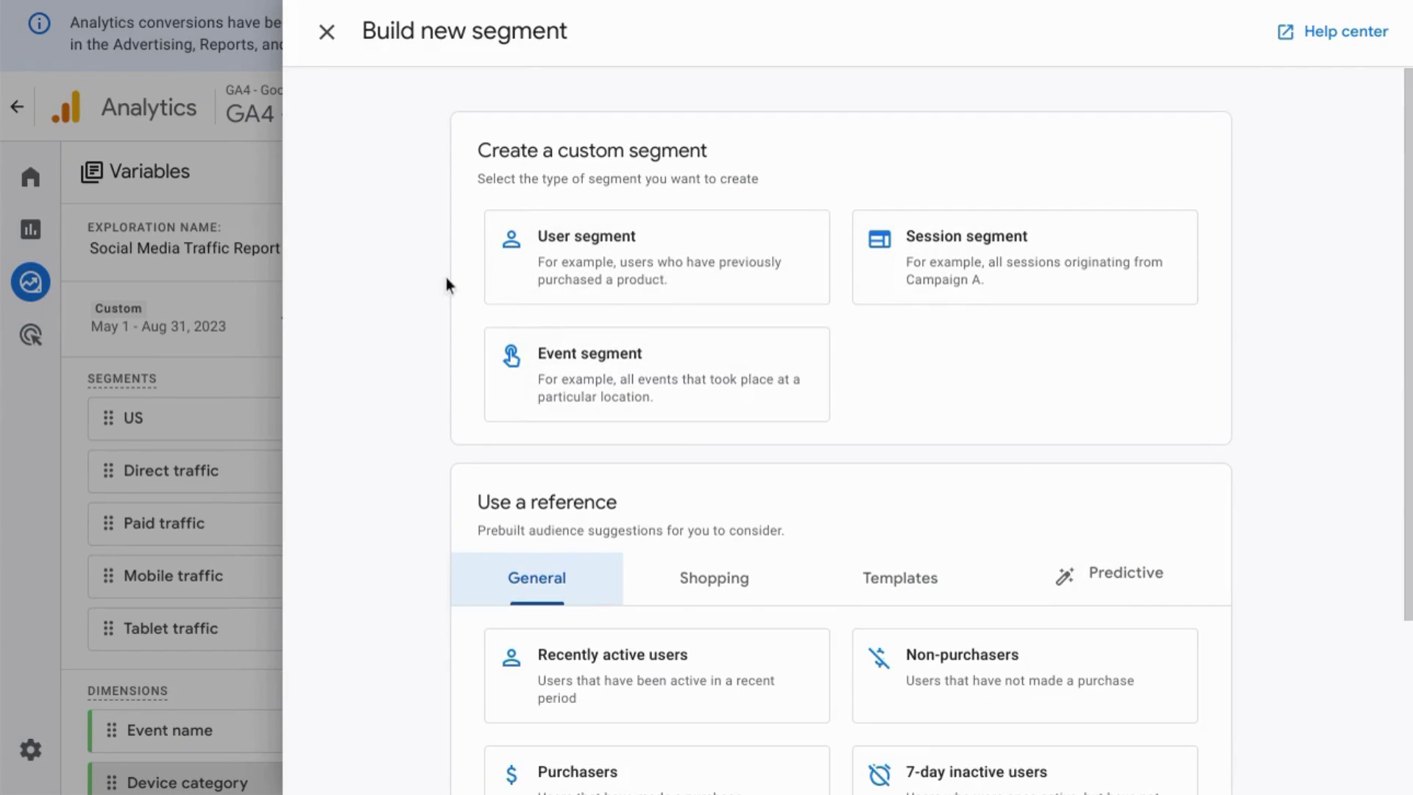
pyautogui.scroll(-3, 444, 277)
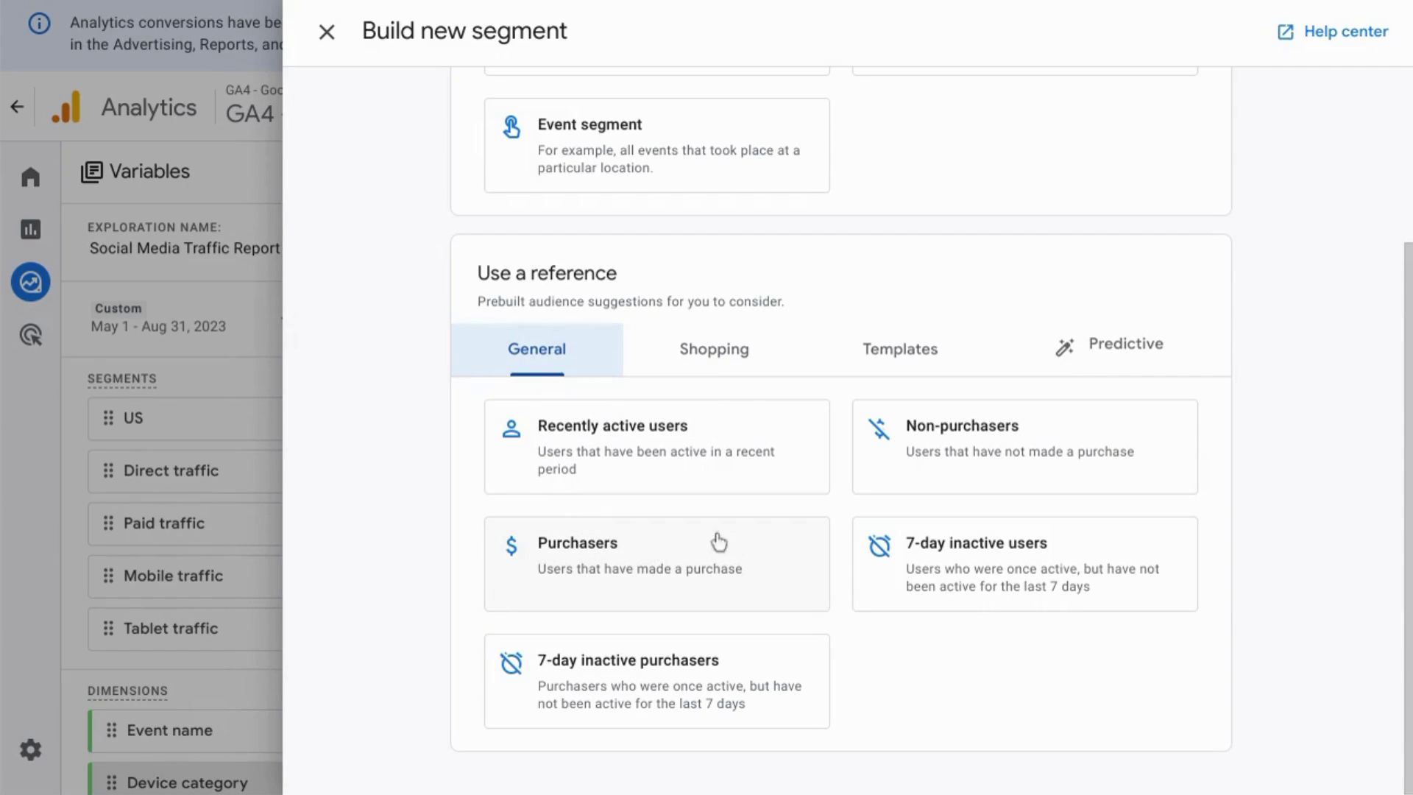
pyautogui.click(720, 361)
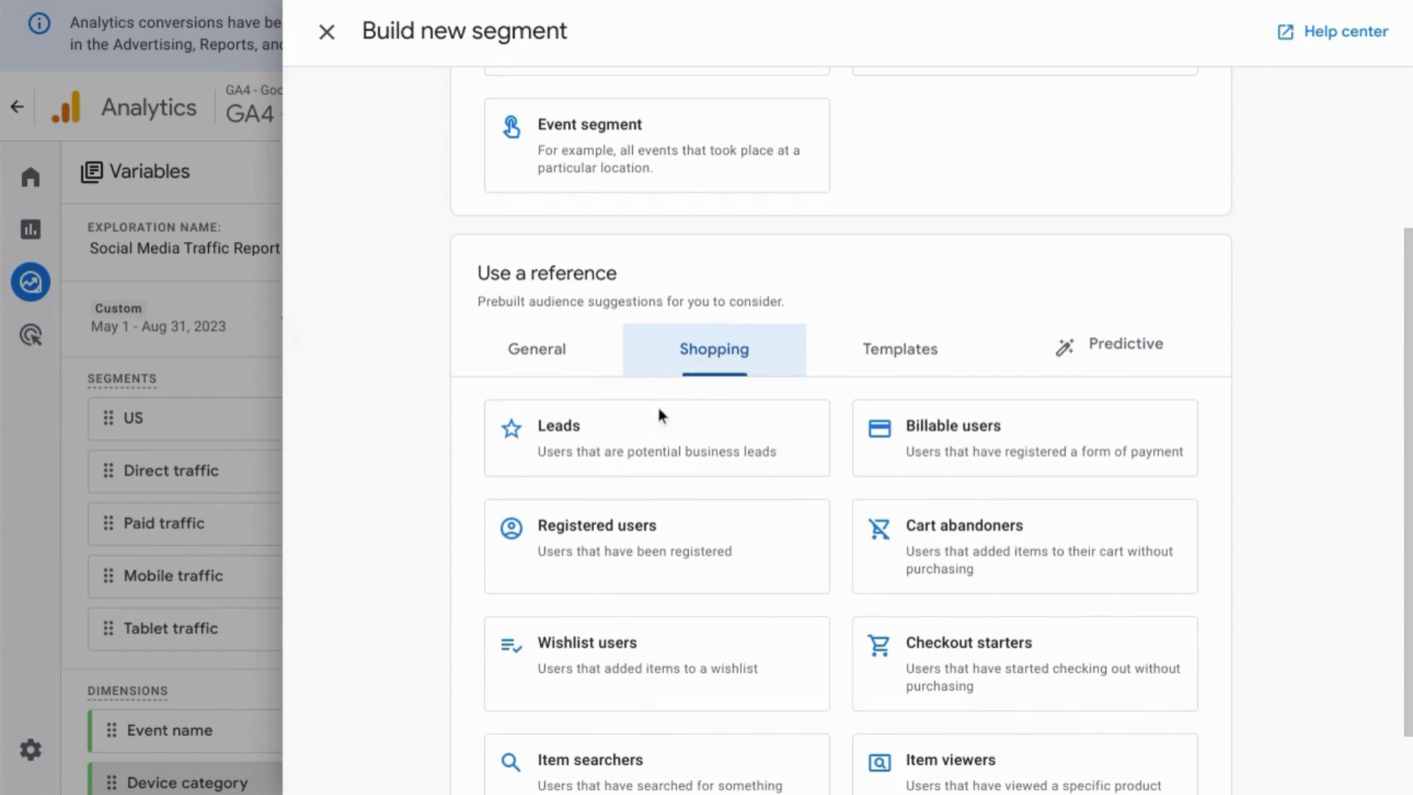
pyautogui.scroll(-1, 638, 444)
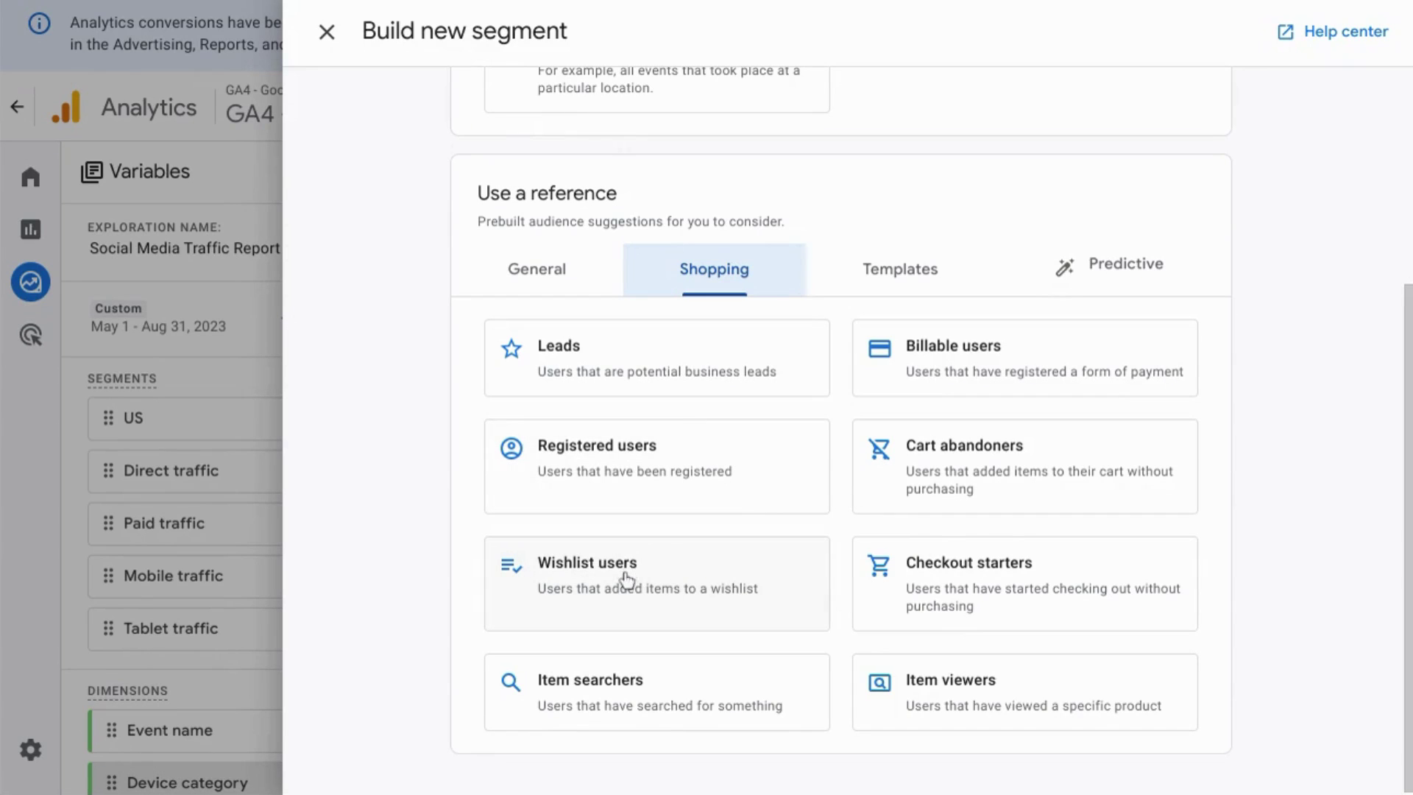
pyautogui.click(882, 284)
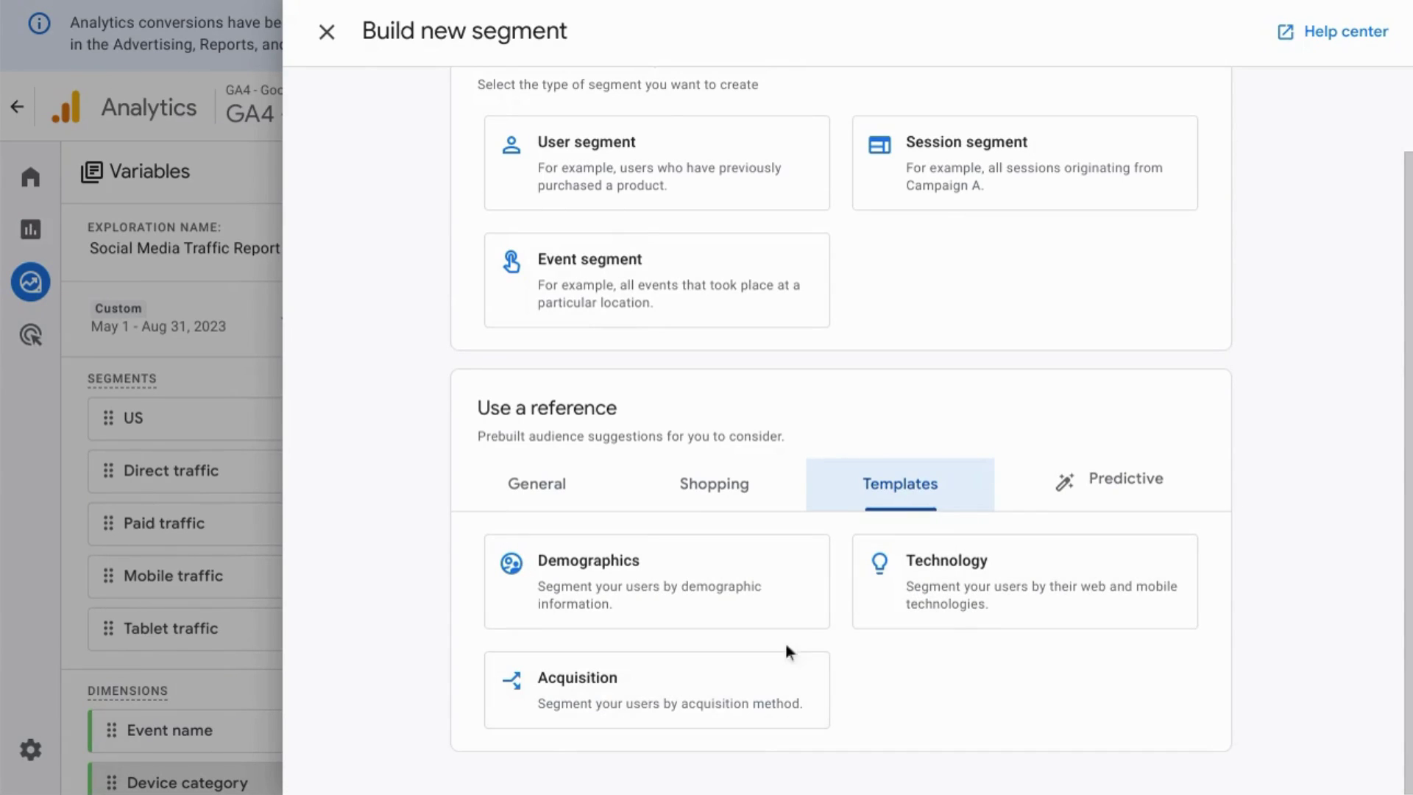
pyautogui.click(1063, 482)
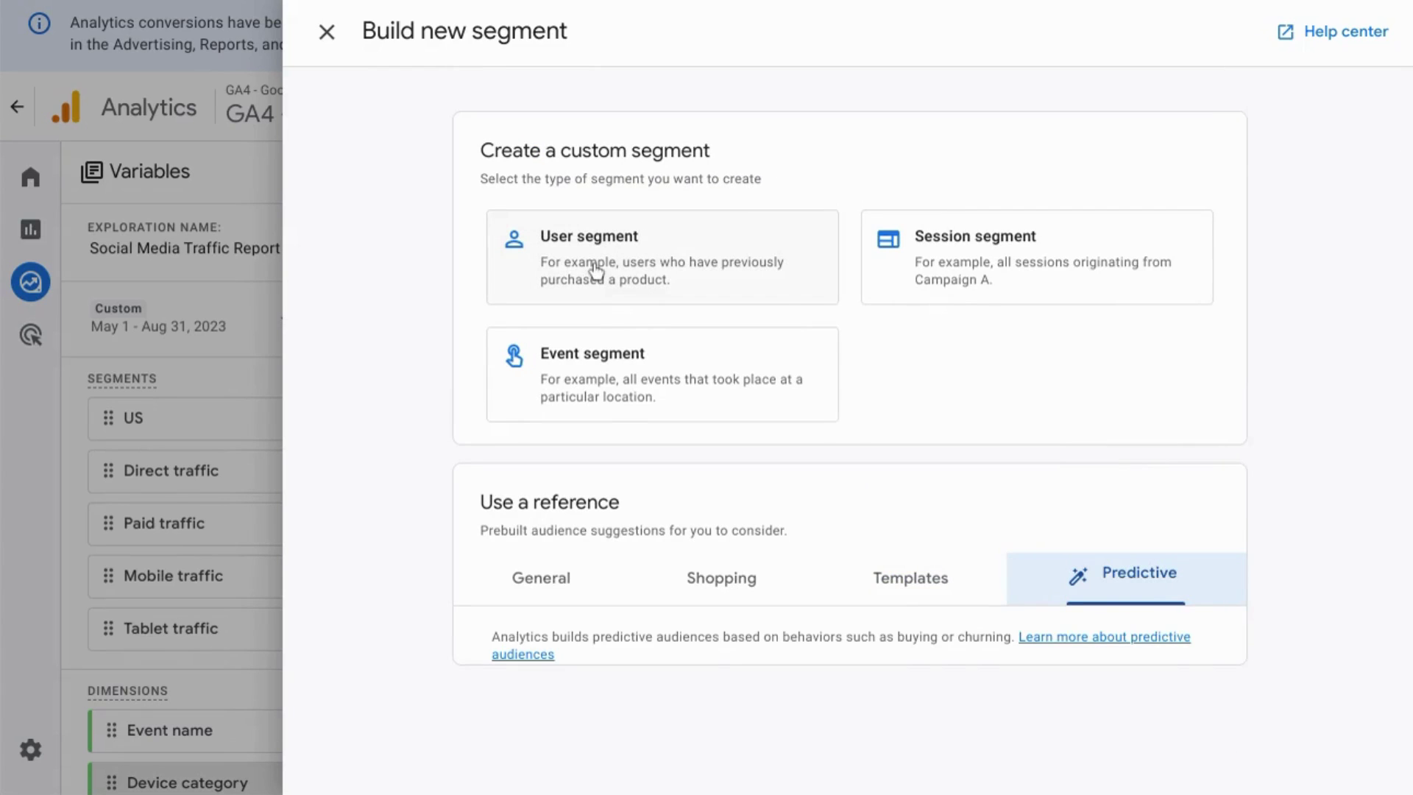
pyautogui.scroll(-3, 454, 364)
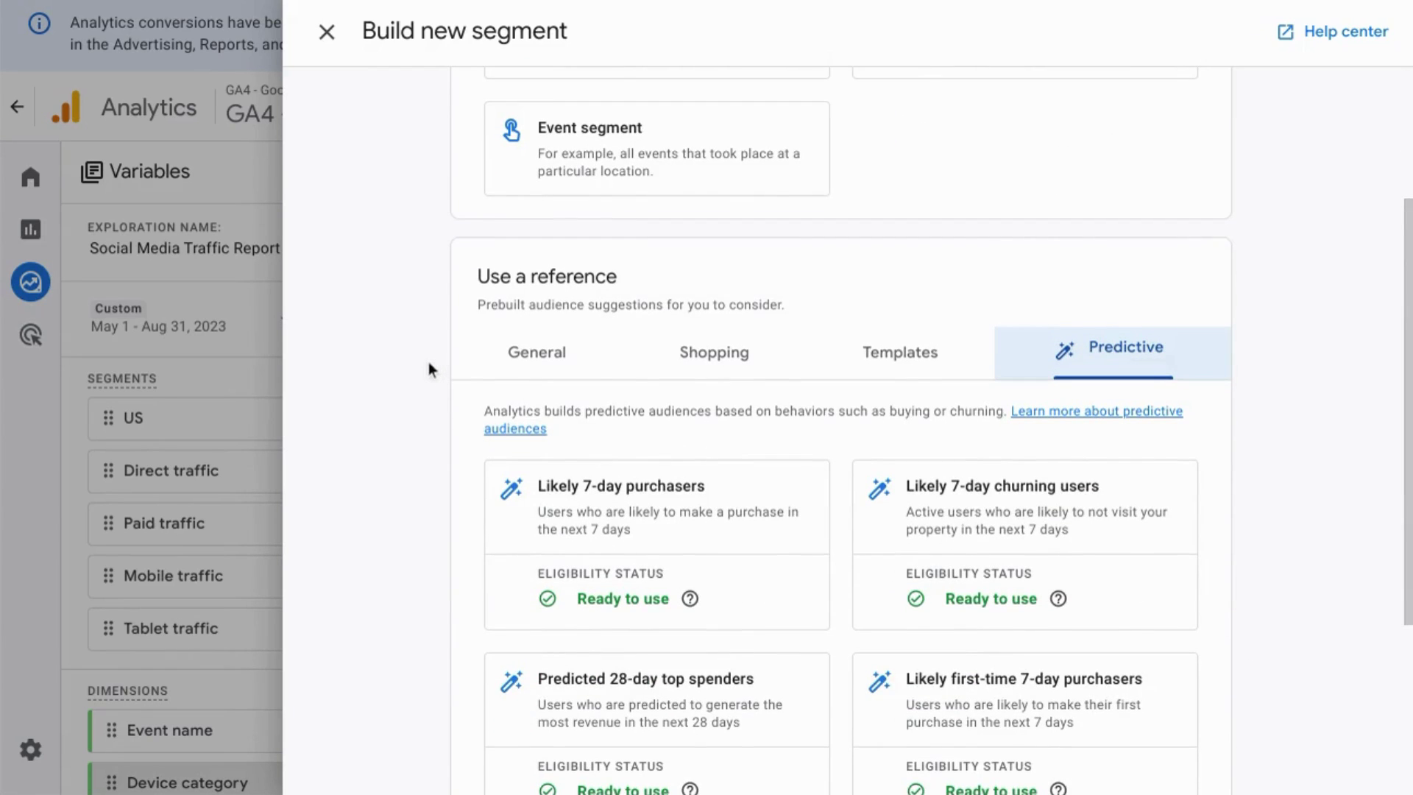
pyautogui.scroll(-3, 429, 364)
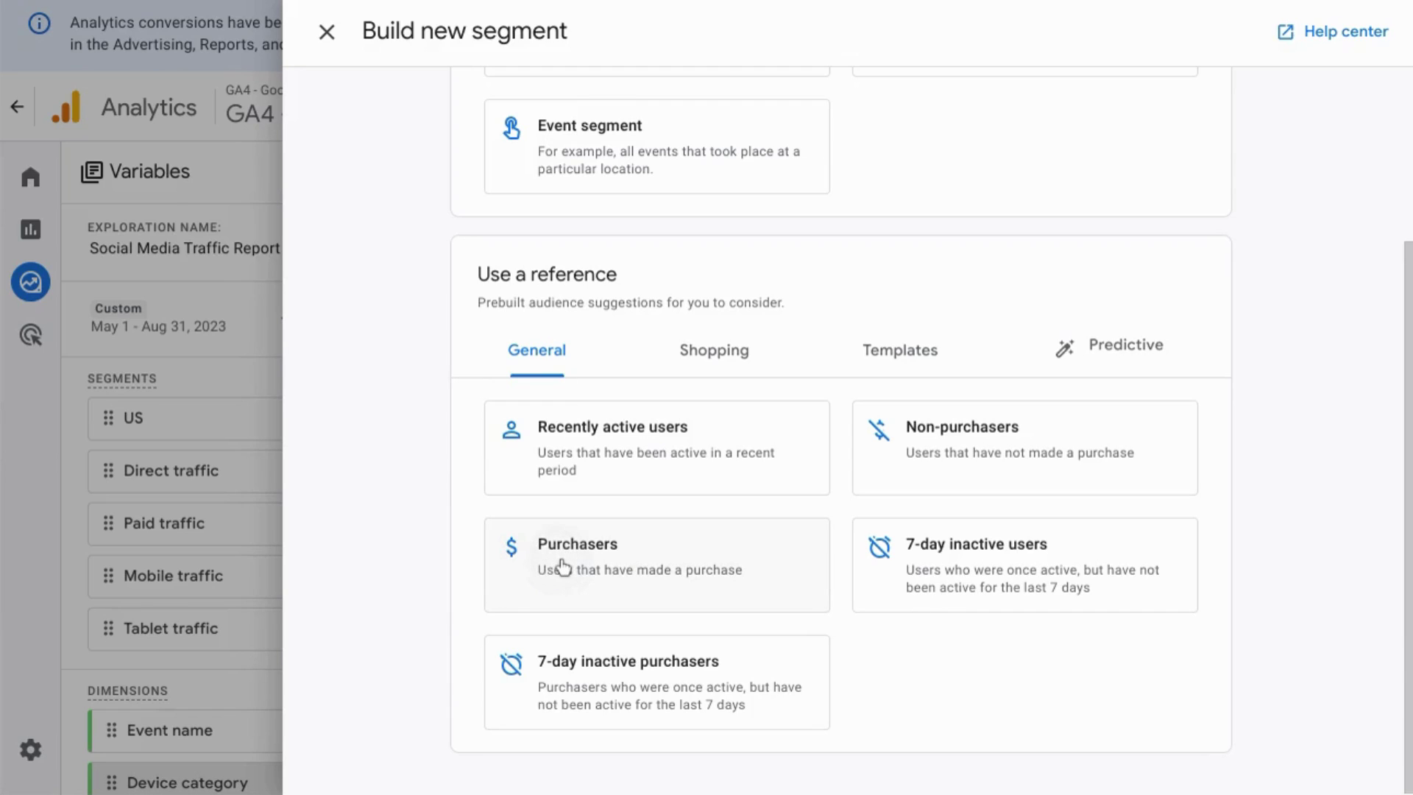
# Step: Base the segment on Purchasers, browsing Custom and Other parameters without adding one
pyautogui.click(563, 567)
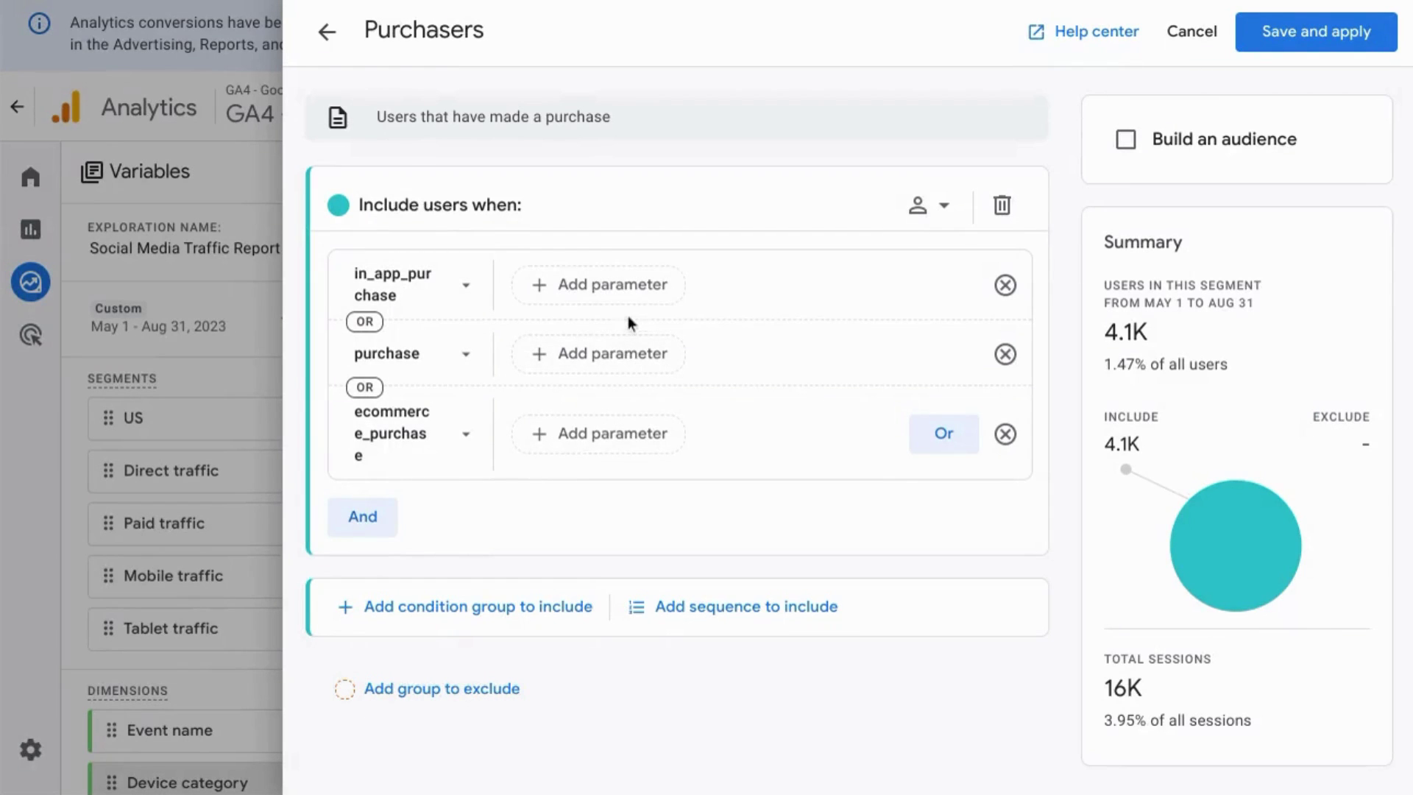
pyautogui.click(617, 284)
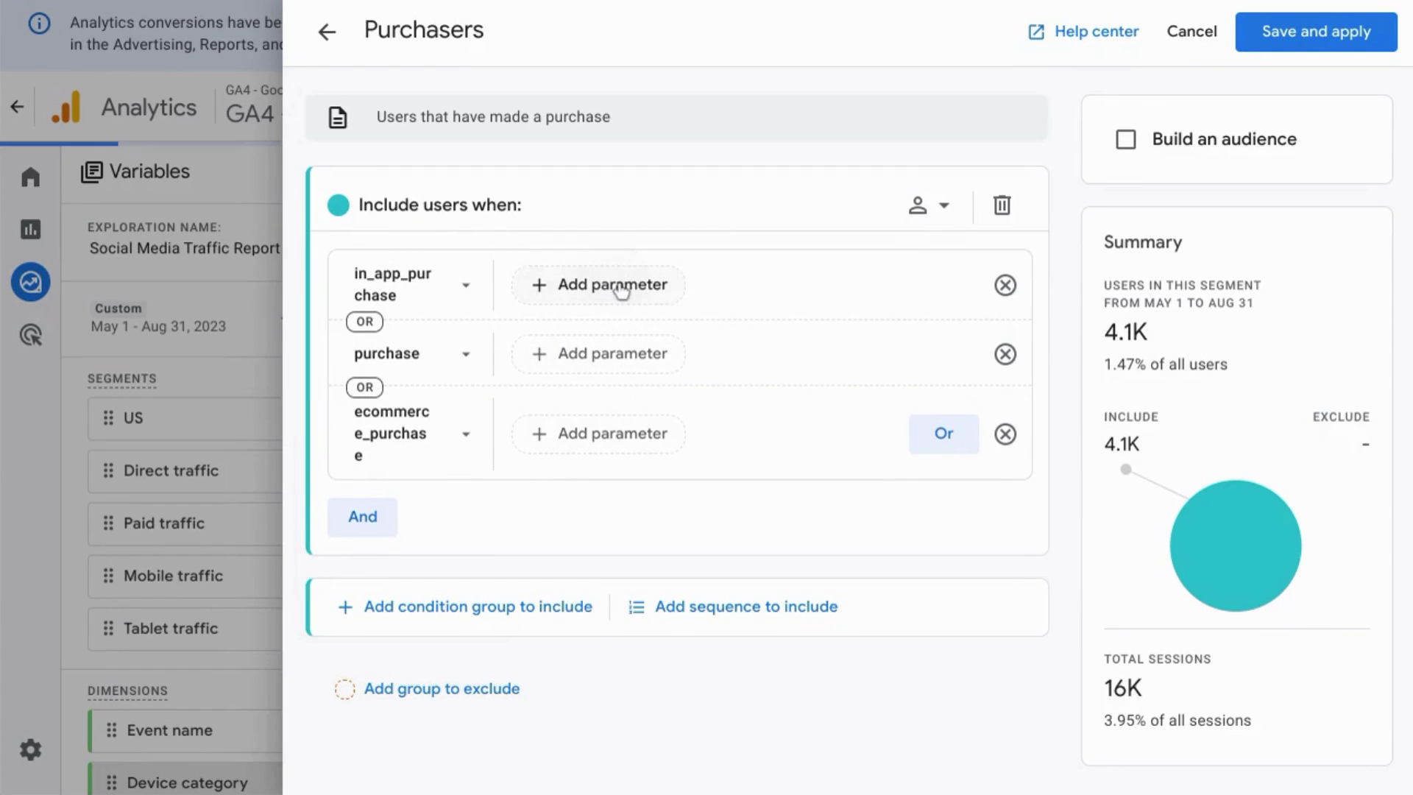
pyautogui.click(646, 378)
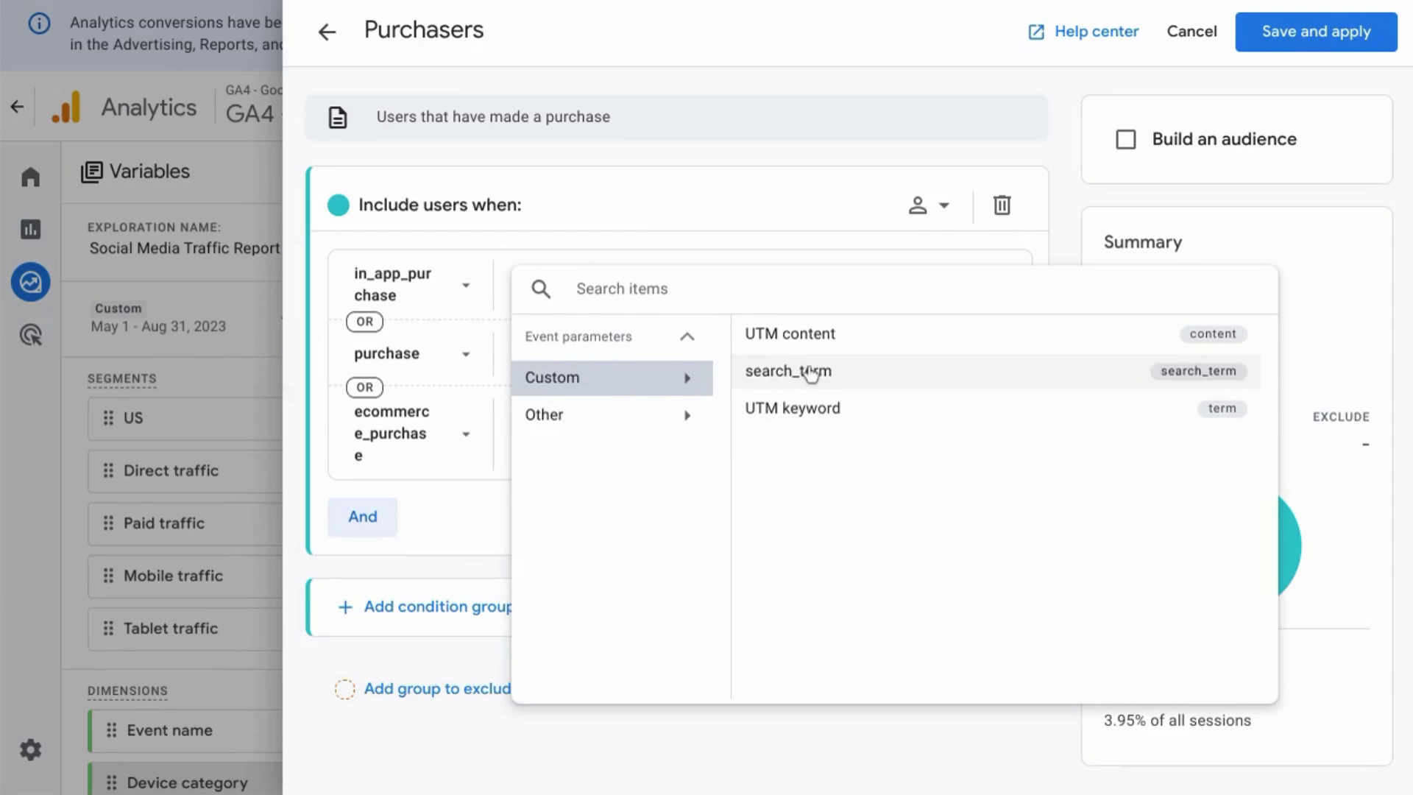
pyautogui.click(646, 420)
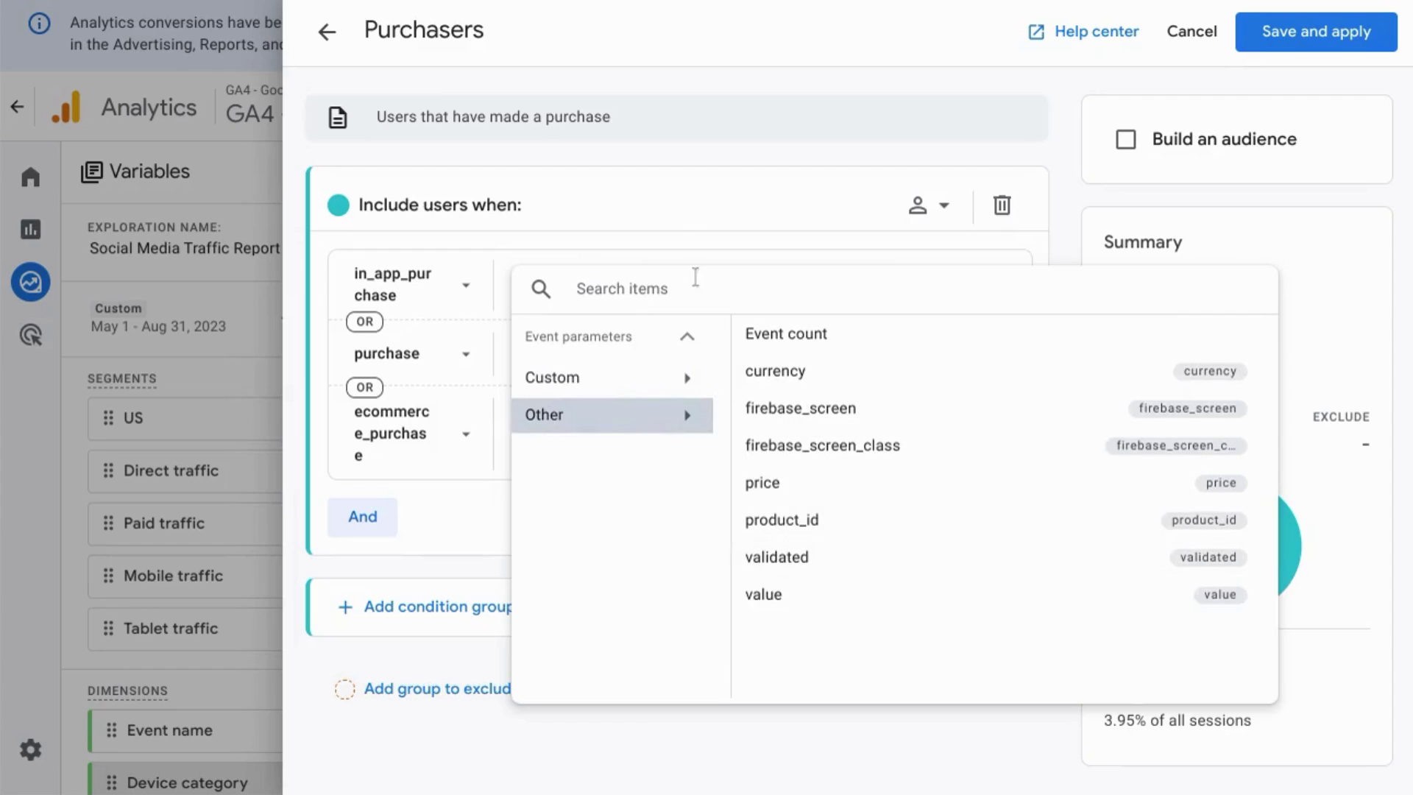
pyautogui.click(665, 214)
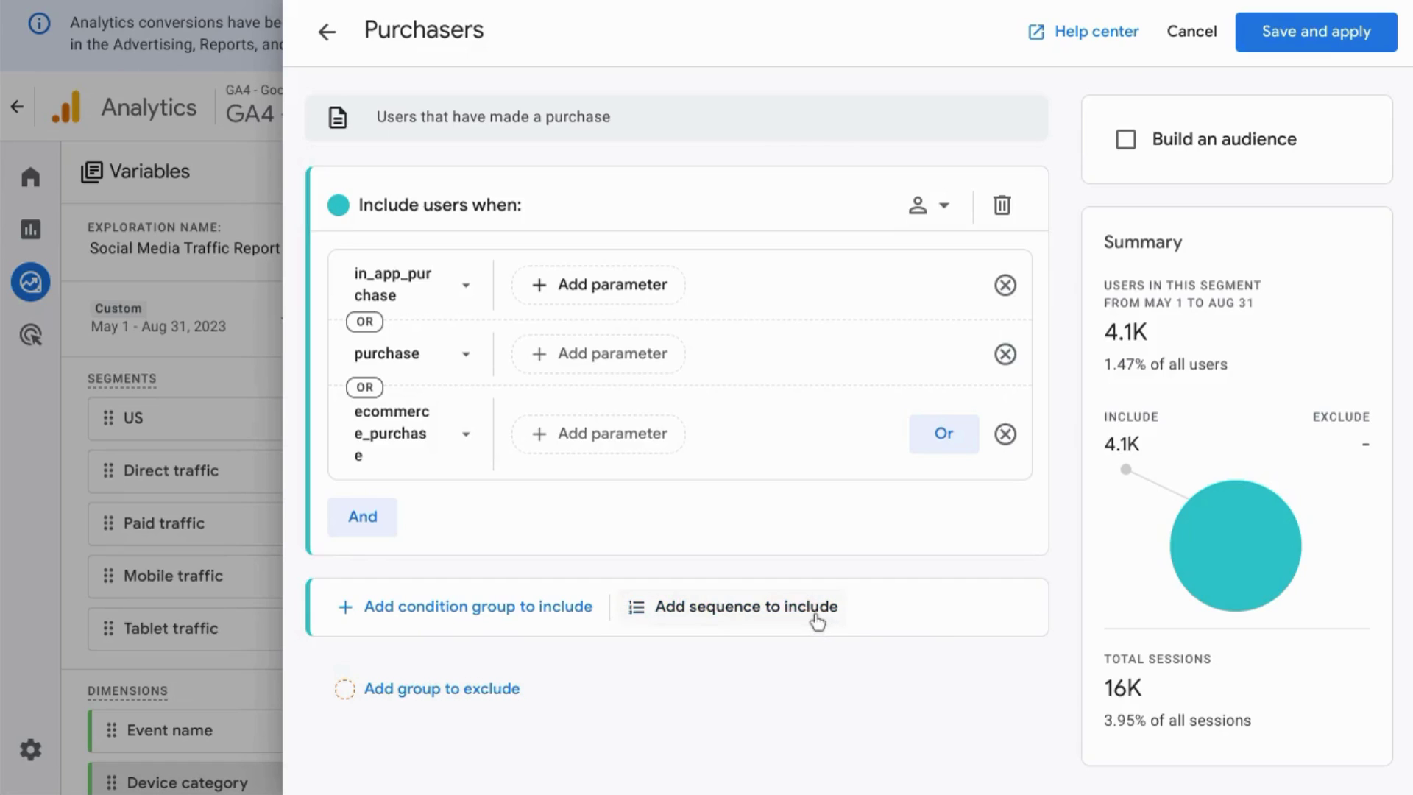
# Step: Add an Include sequence and set Step 1 to a view event found by searching 'vi'
pyautogui.click(746, 606)
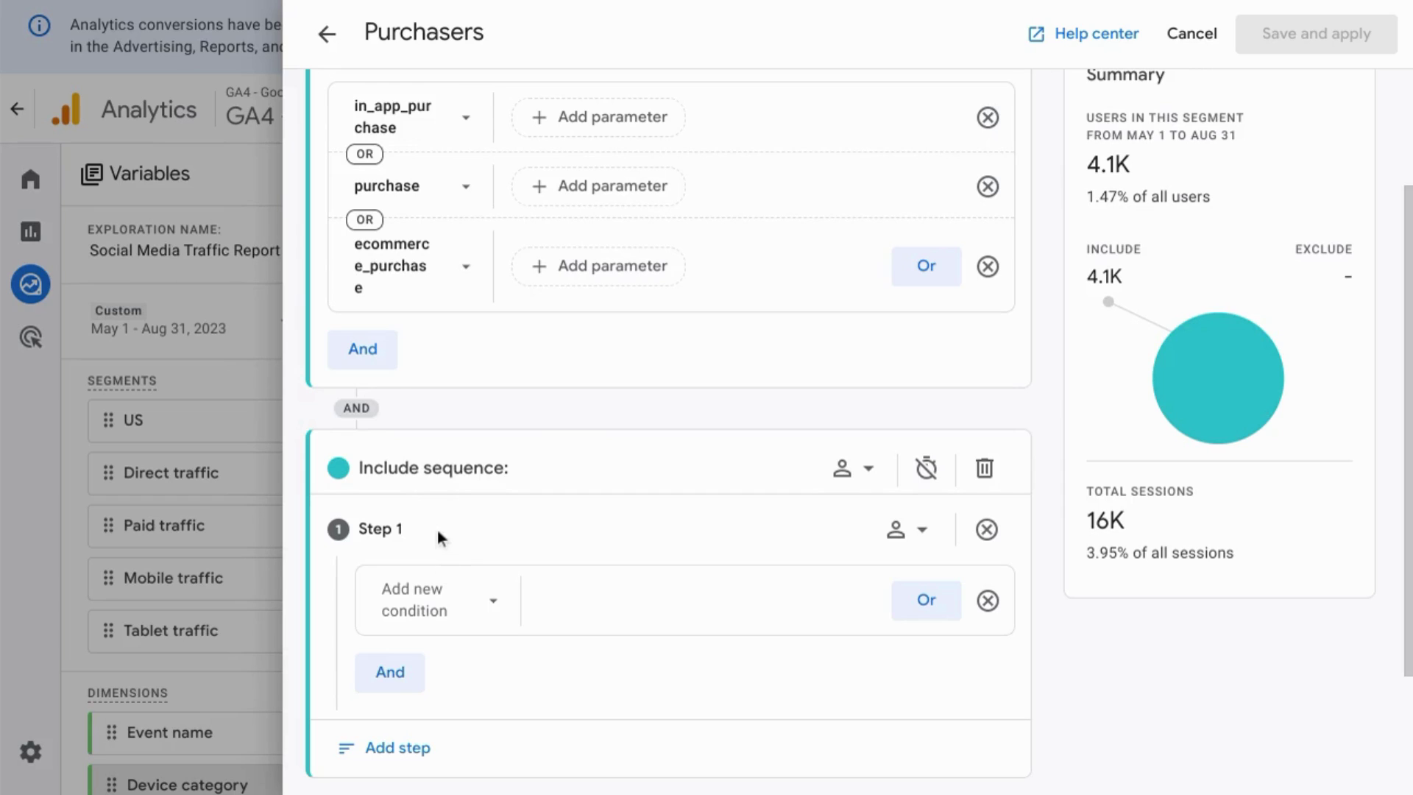
pyautogui.scroll(-1, 437, 529)
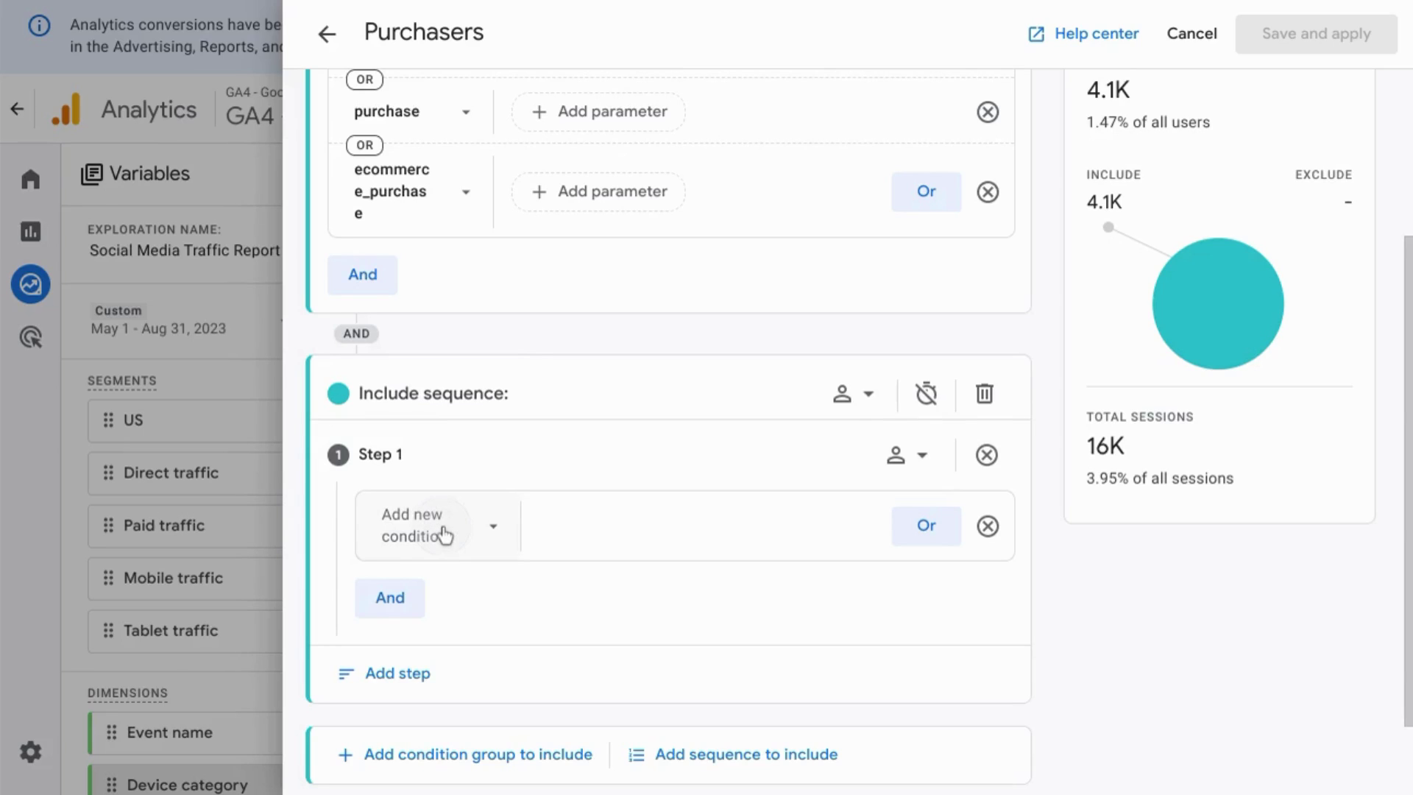
pyautogui.click(445, 535)
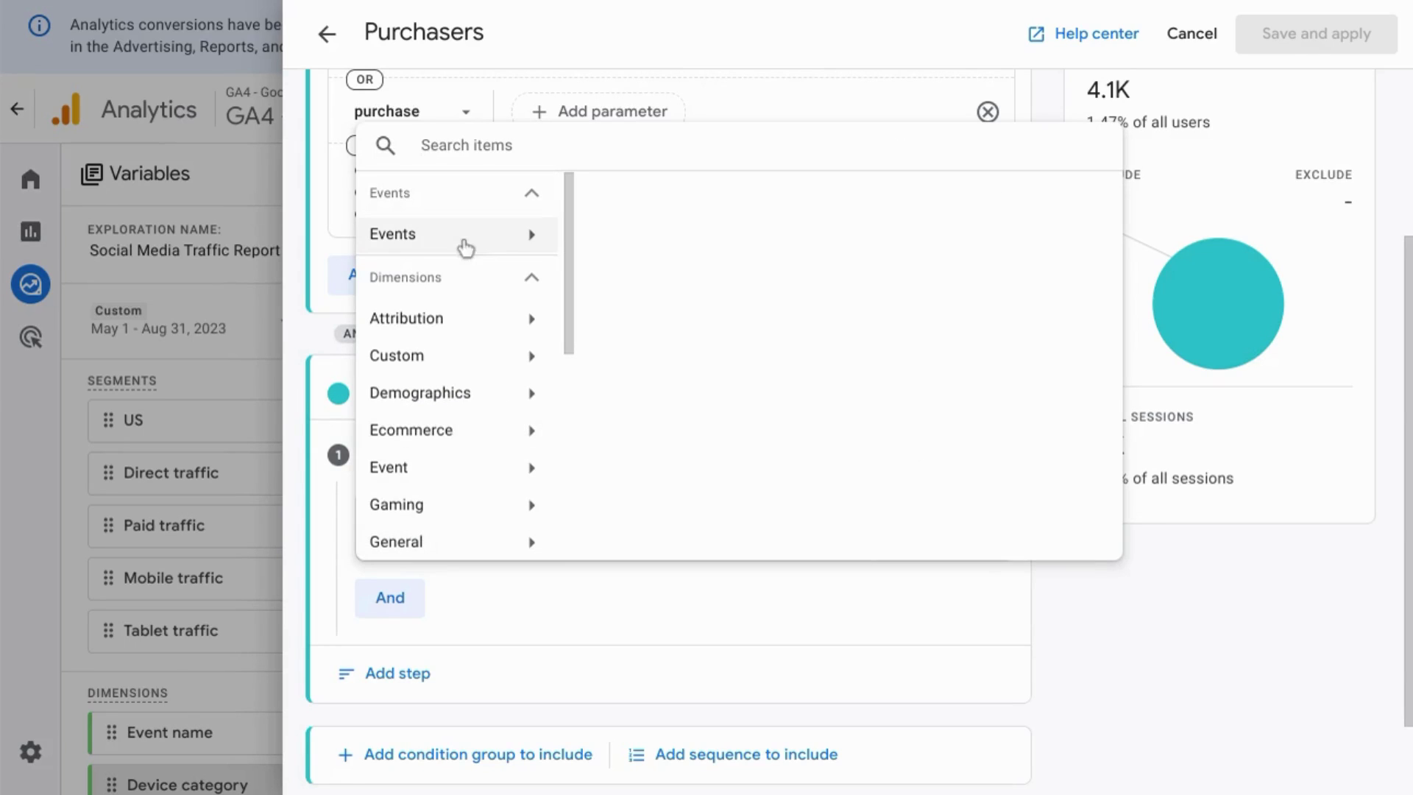
pyautogui.click(531, 242)
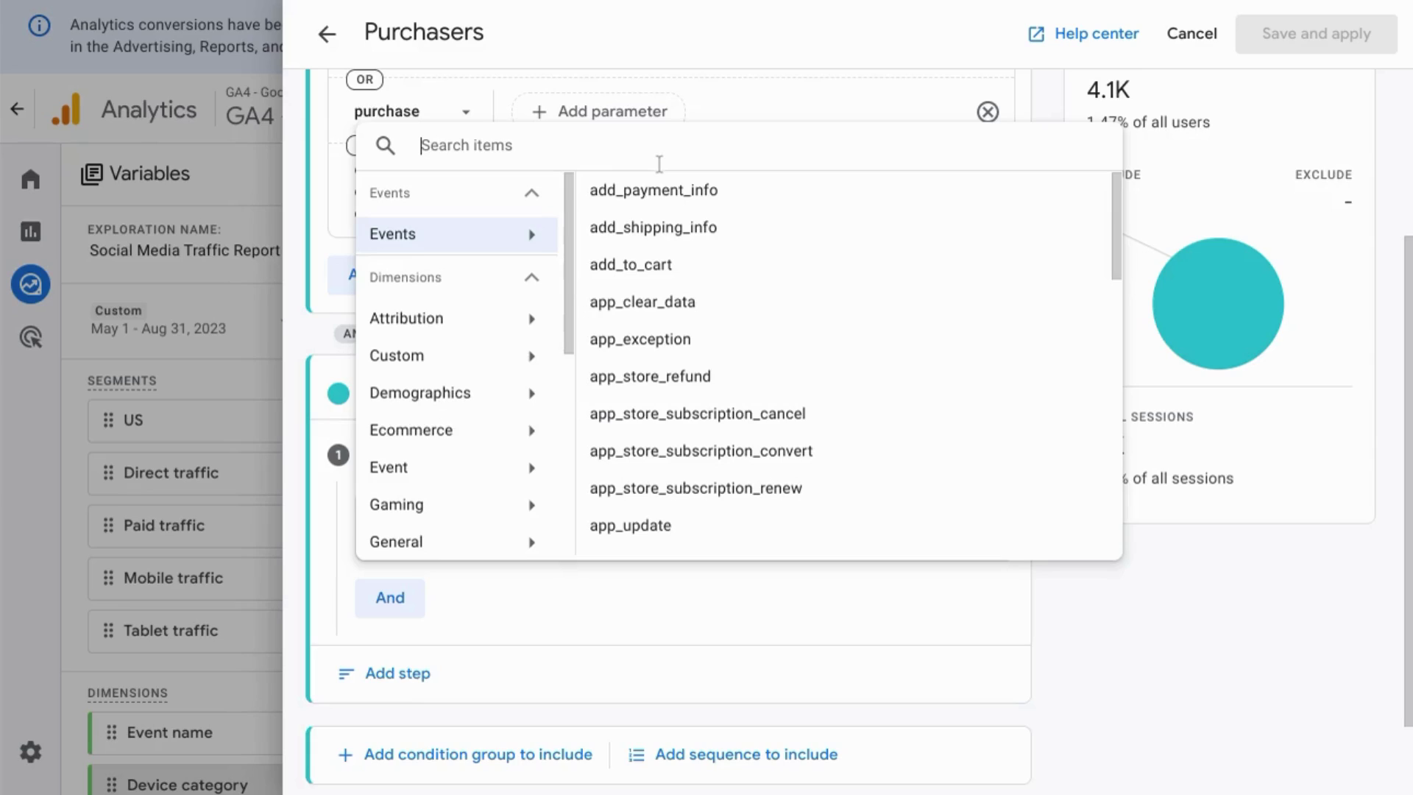
pyautogui.write('vi')
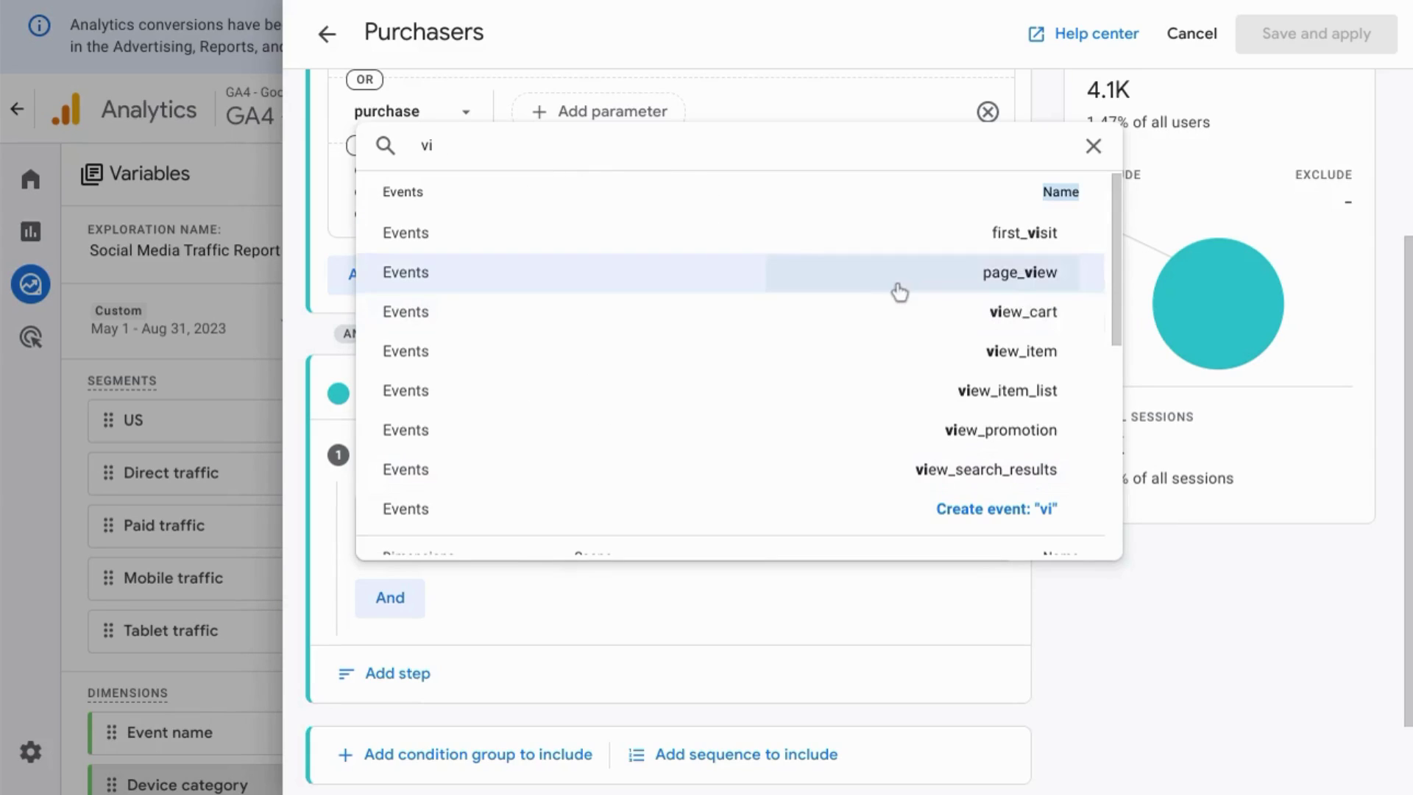
pyautogui.click(993, 397)
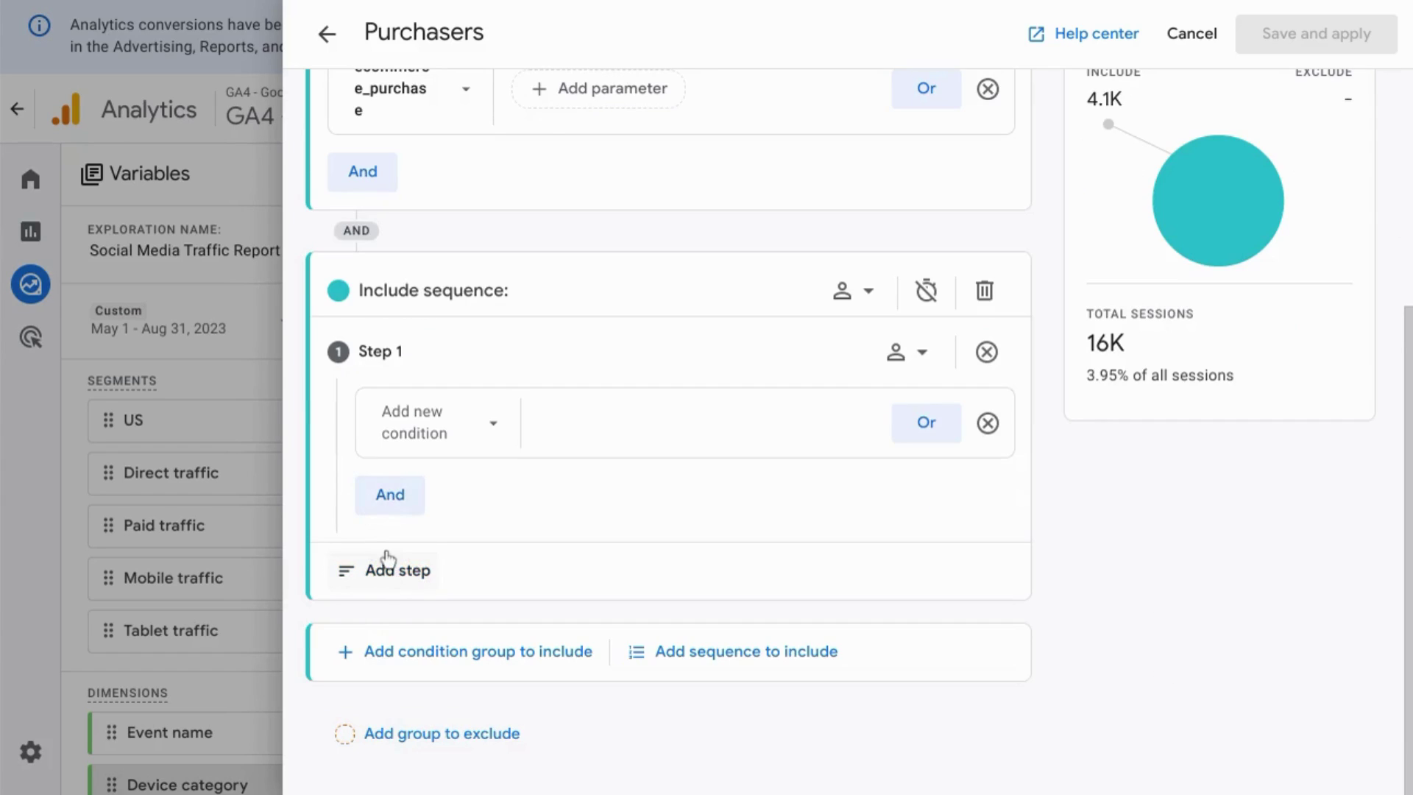
# Step: Add Step 2, indirectly following view_item, with no time constraint between steps
pyautogui.click(401, 571)
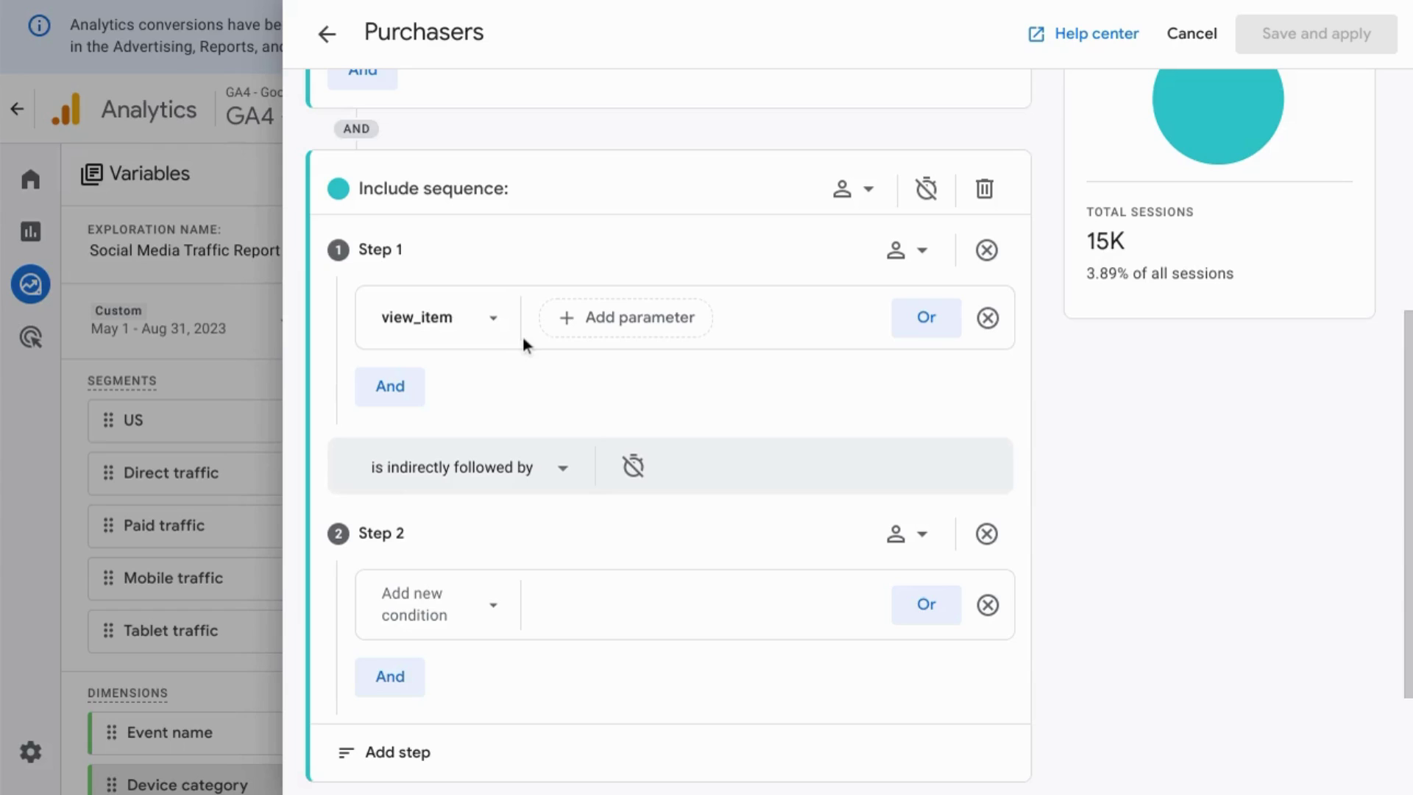
pyautogui.click(463, 475)
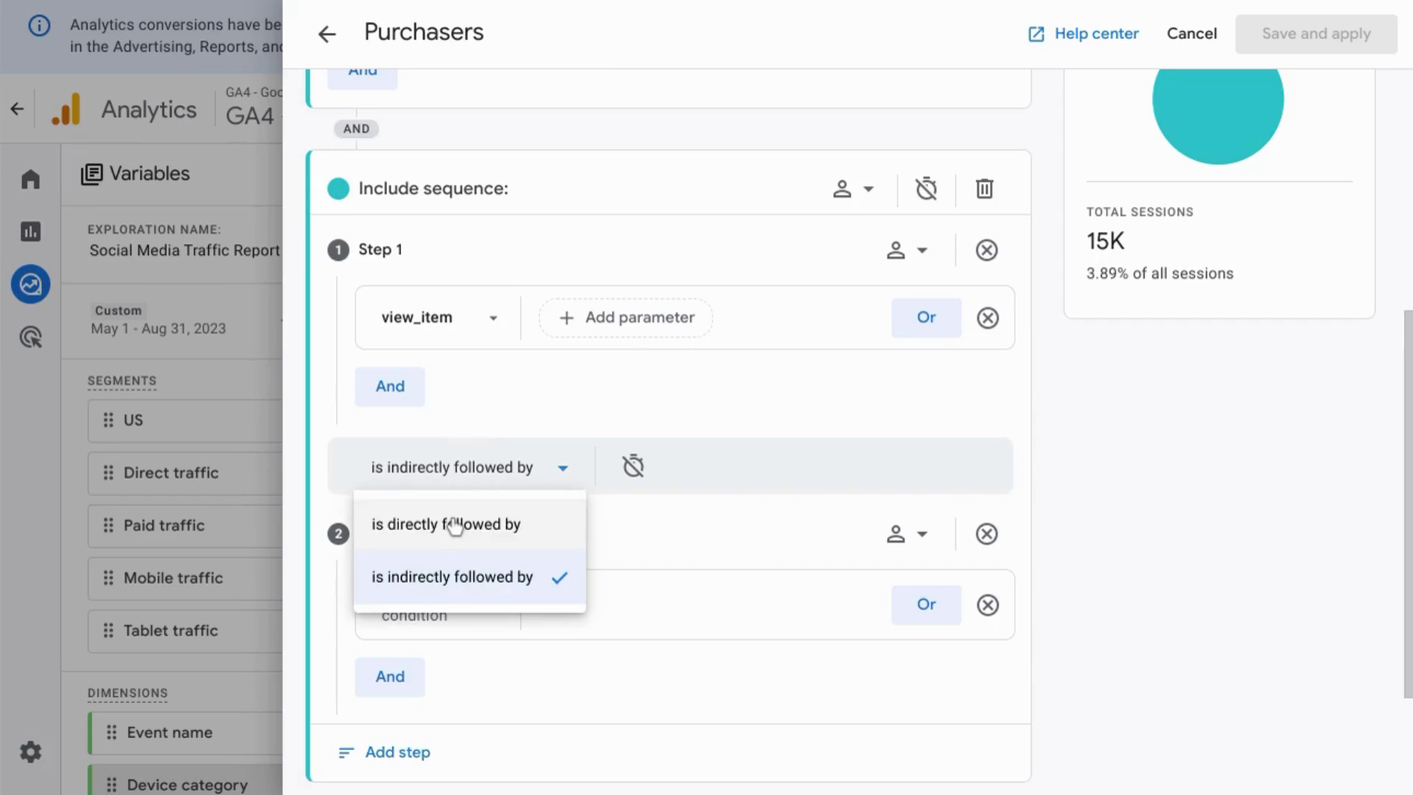
pyautogui.click(632, 532)
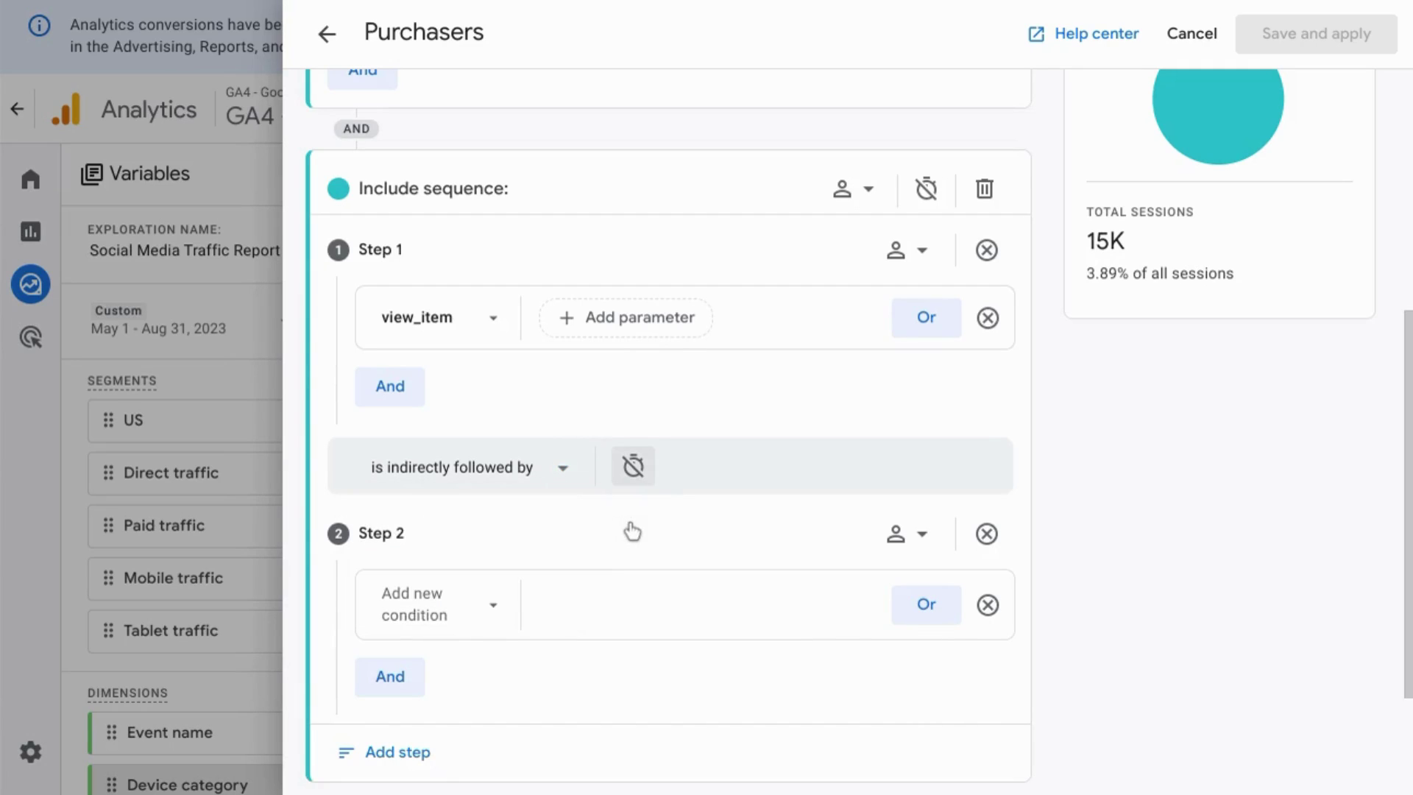
pyautogui.click(633, 477)
pyautogui.click(779, 626)
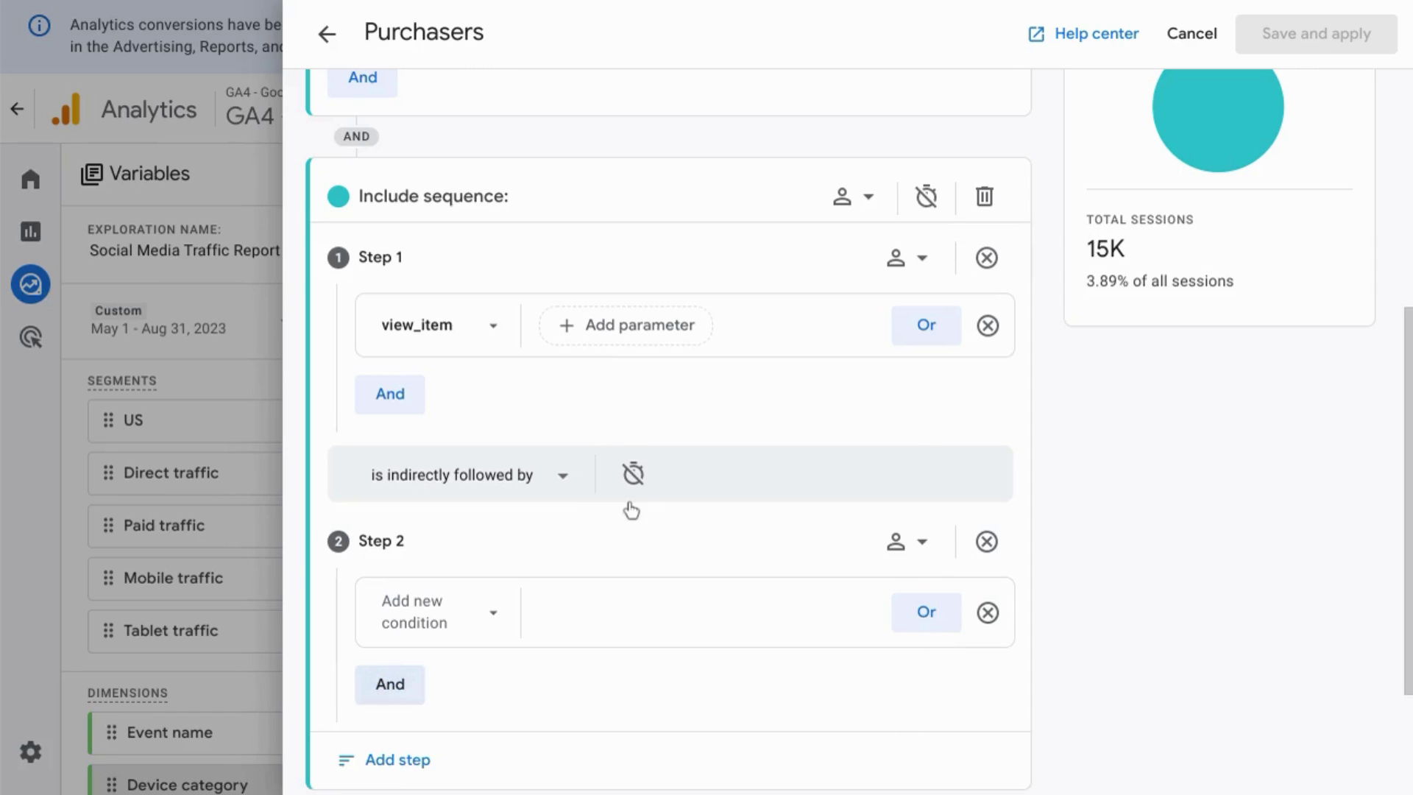
# Step: Keep the sequence and Step 1 scoped across all sessions, without a sequence time limit
pyautogui.click(846, 212)
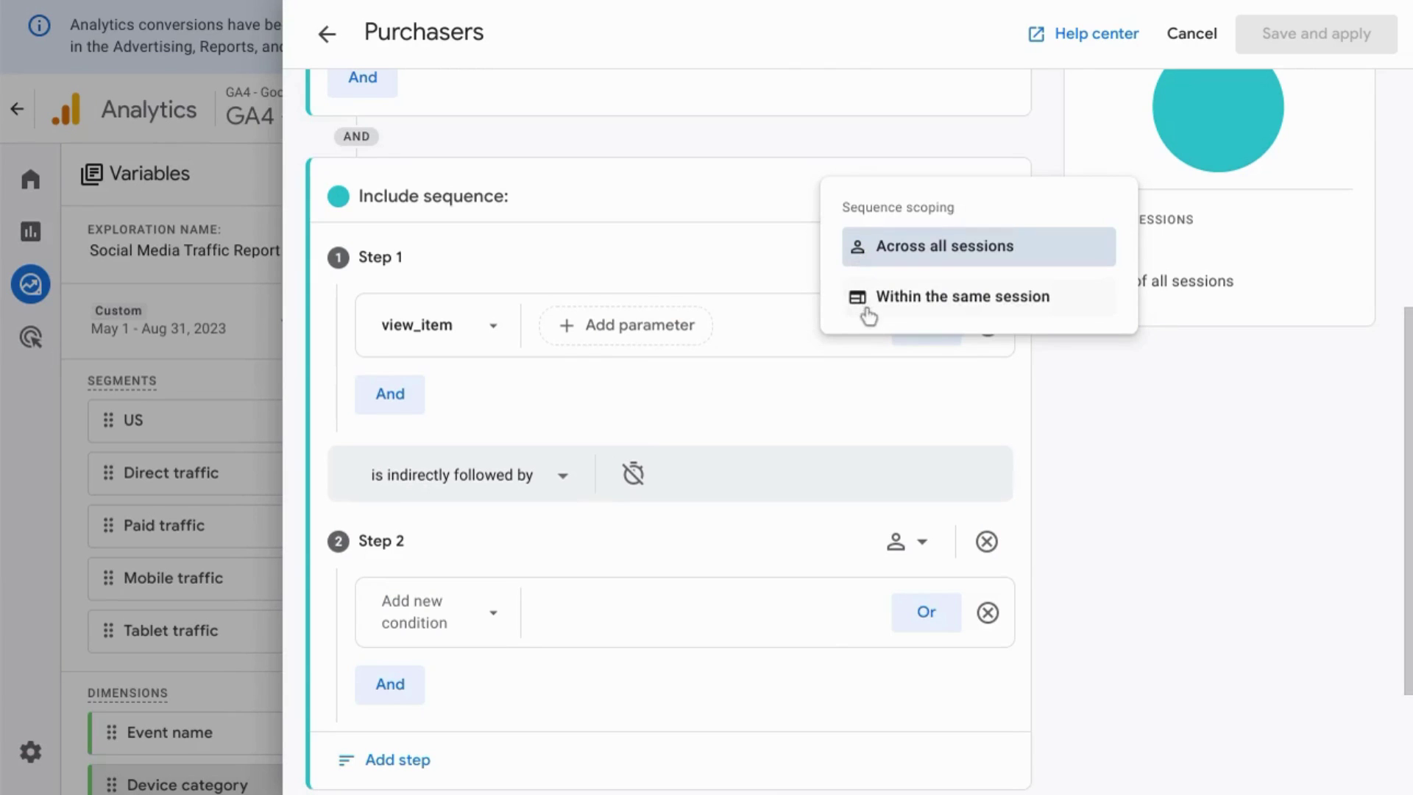
pyautogui.click(773, 260)
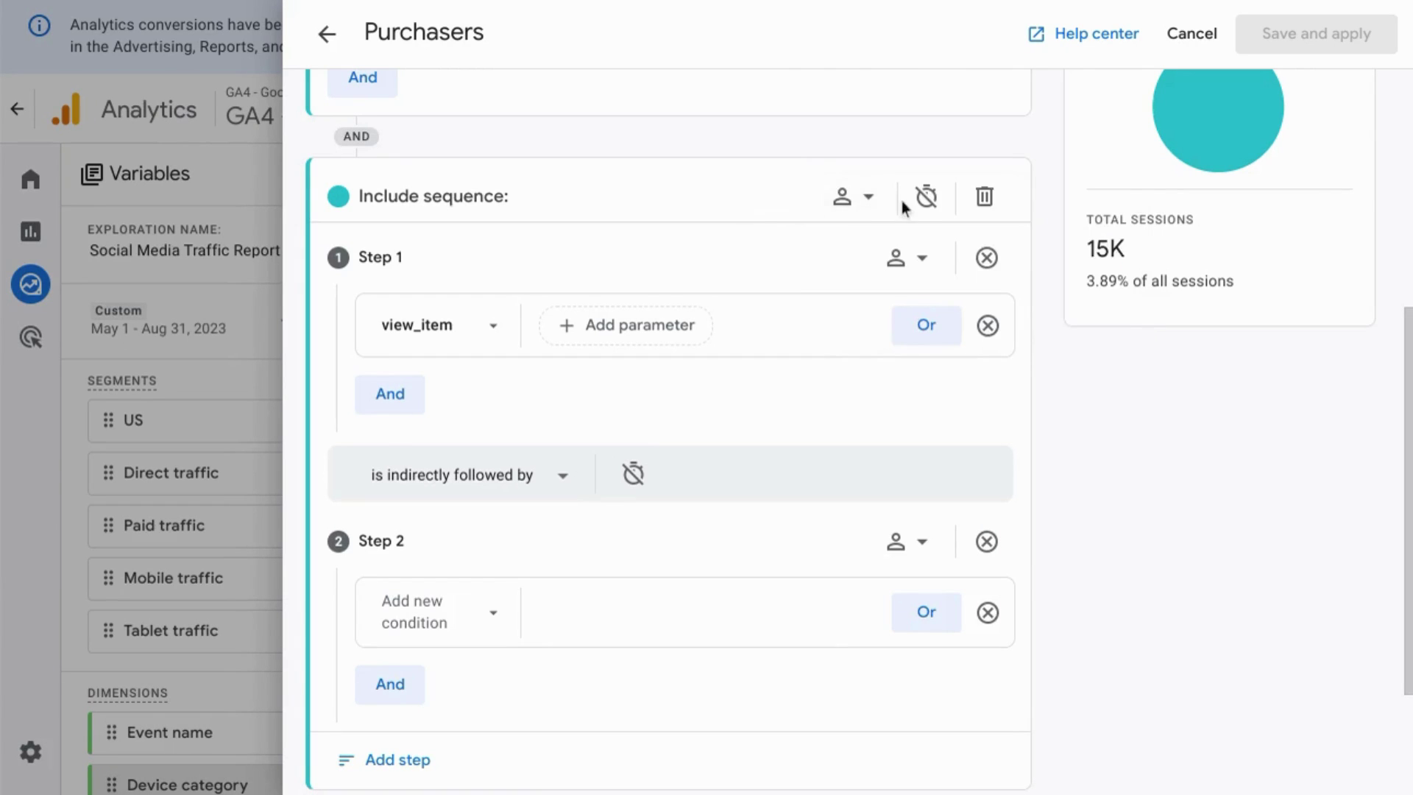
pyautogui.click(925, 197)
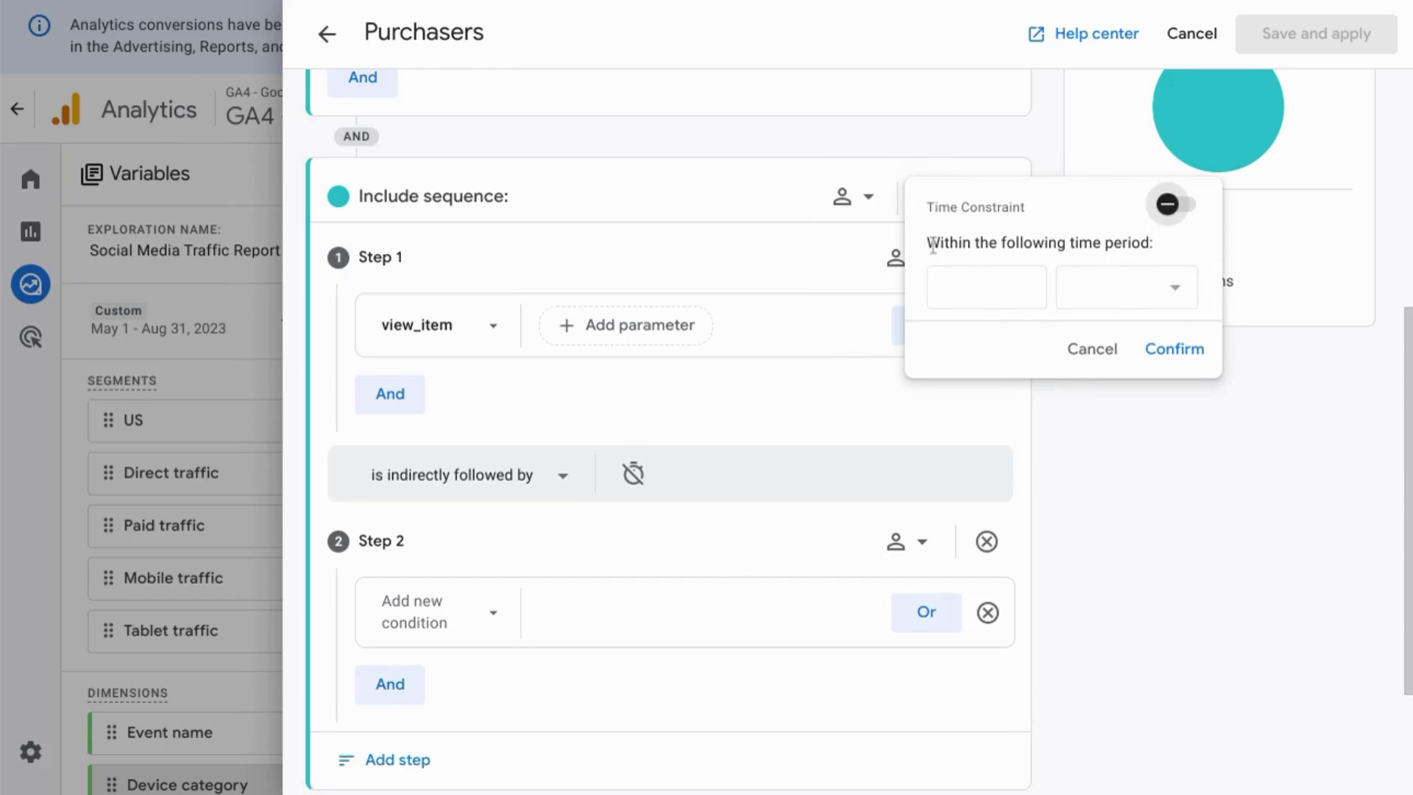
pyautogui.click(1092, 348)
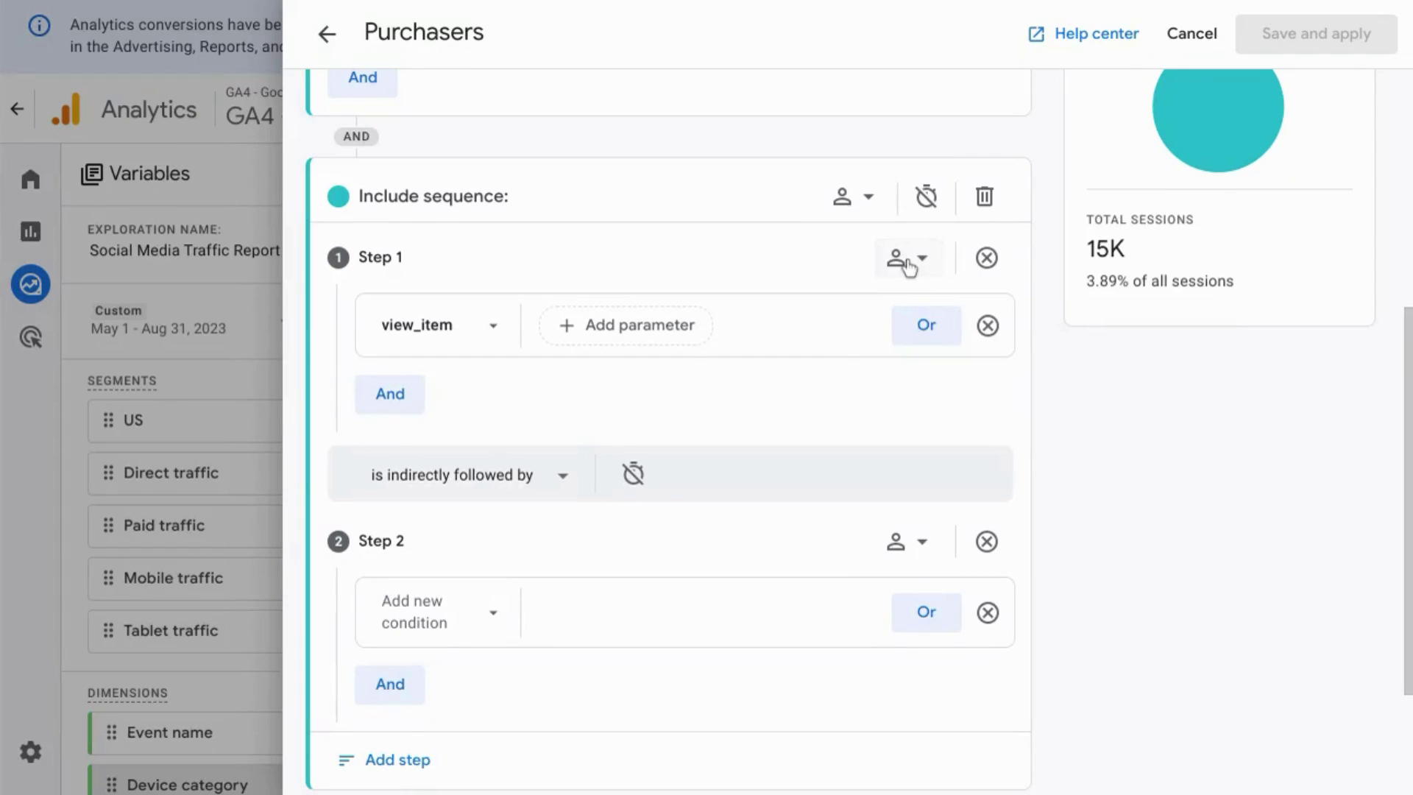
pyautogui.click(908, 264)
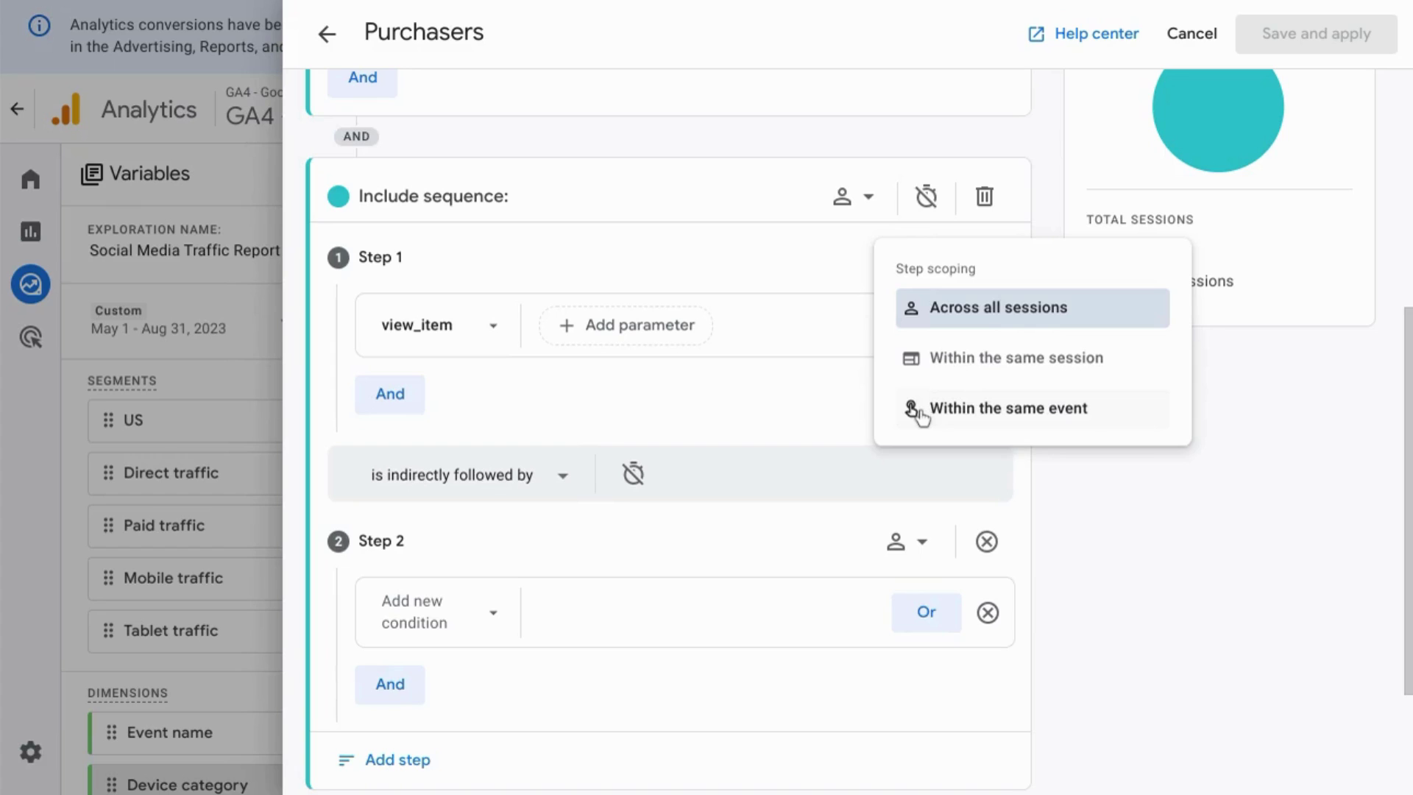
pyautogui.click(1160, 509)
pyautogui.scroll(-3, 1159, 509)
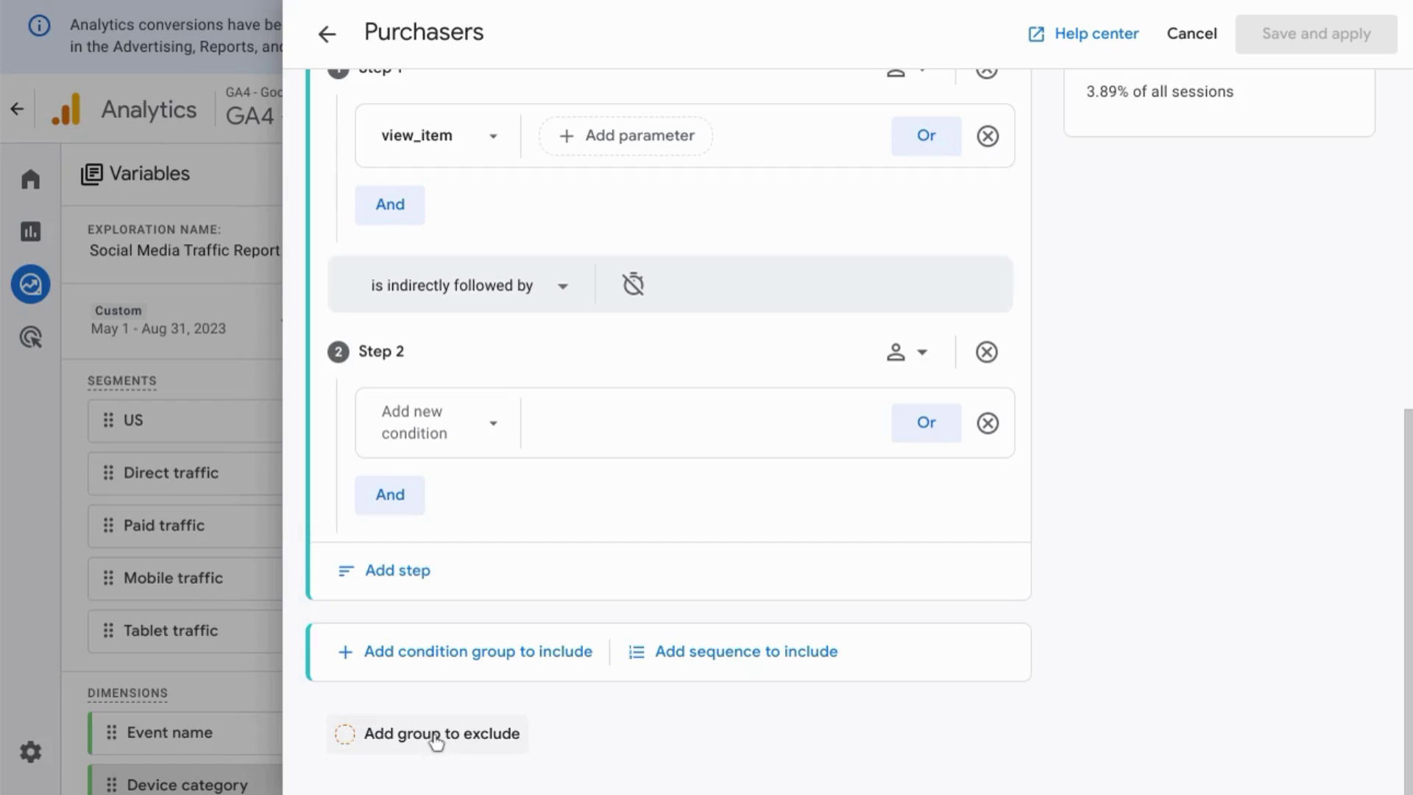
# Step: Check 'Build an audience' for the Purchasers segment
pyautogui.scroll(10, 1262, 491)
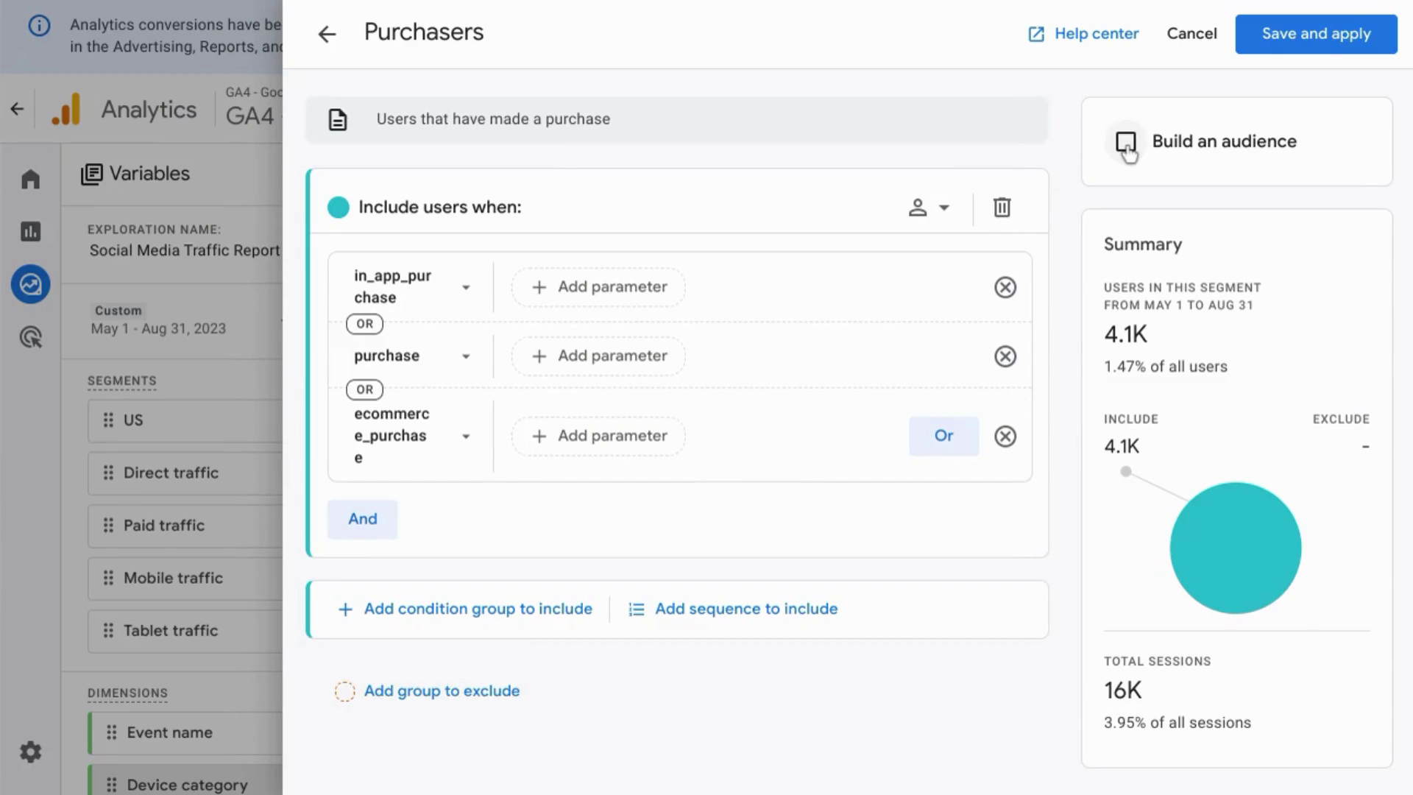
pyautogui.click(1126, 144)
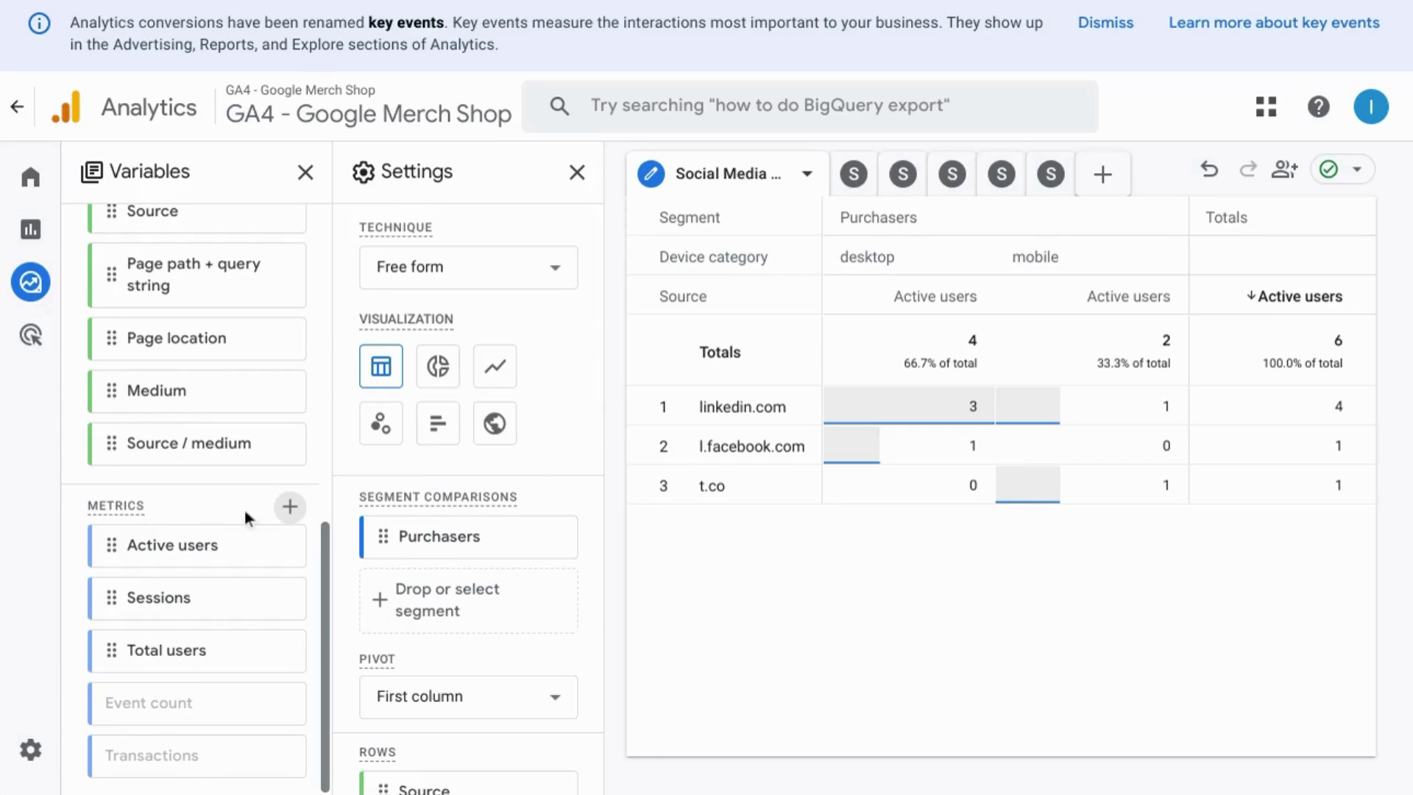
pyautogui.click(290, 508)
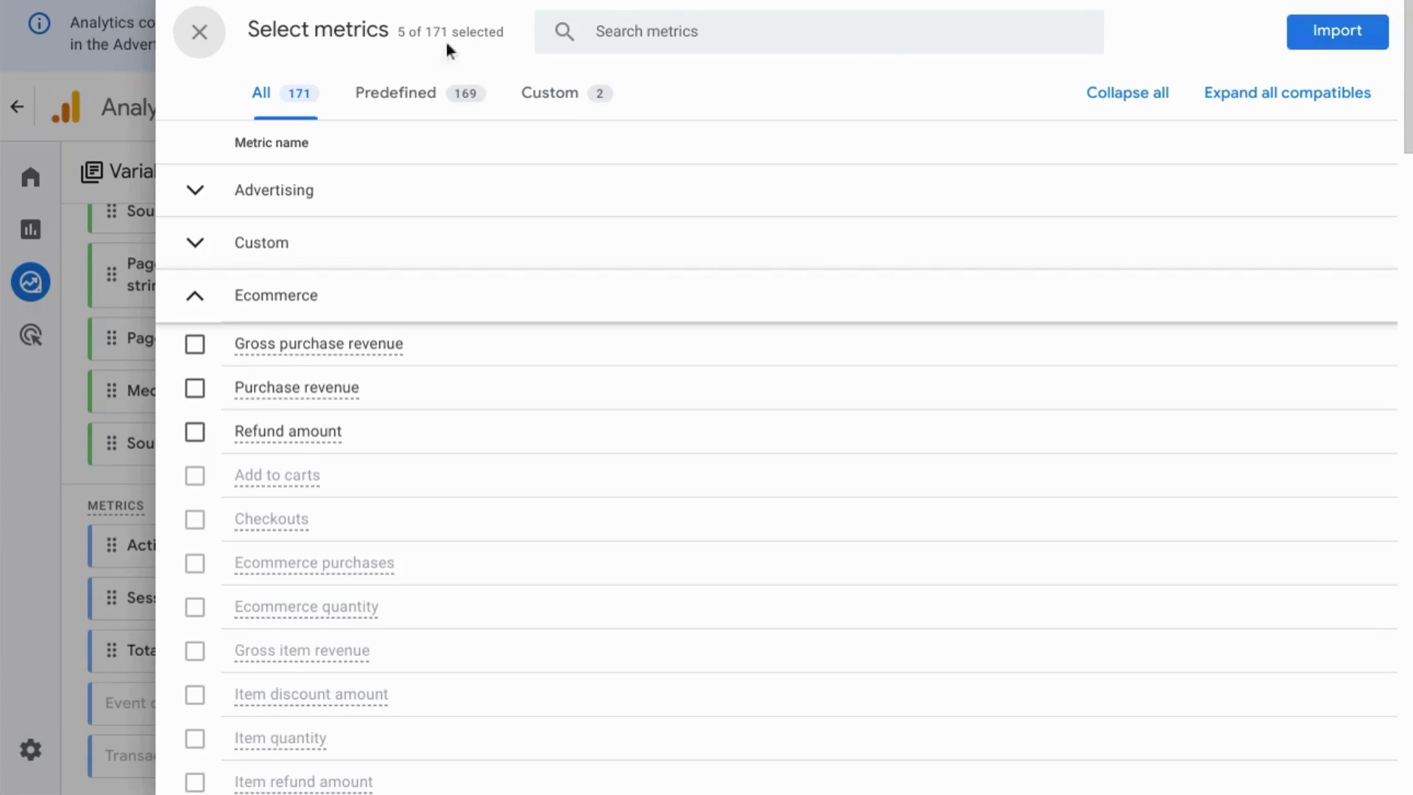
pyautogui.press('Escape')
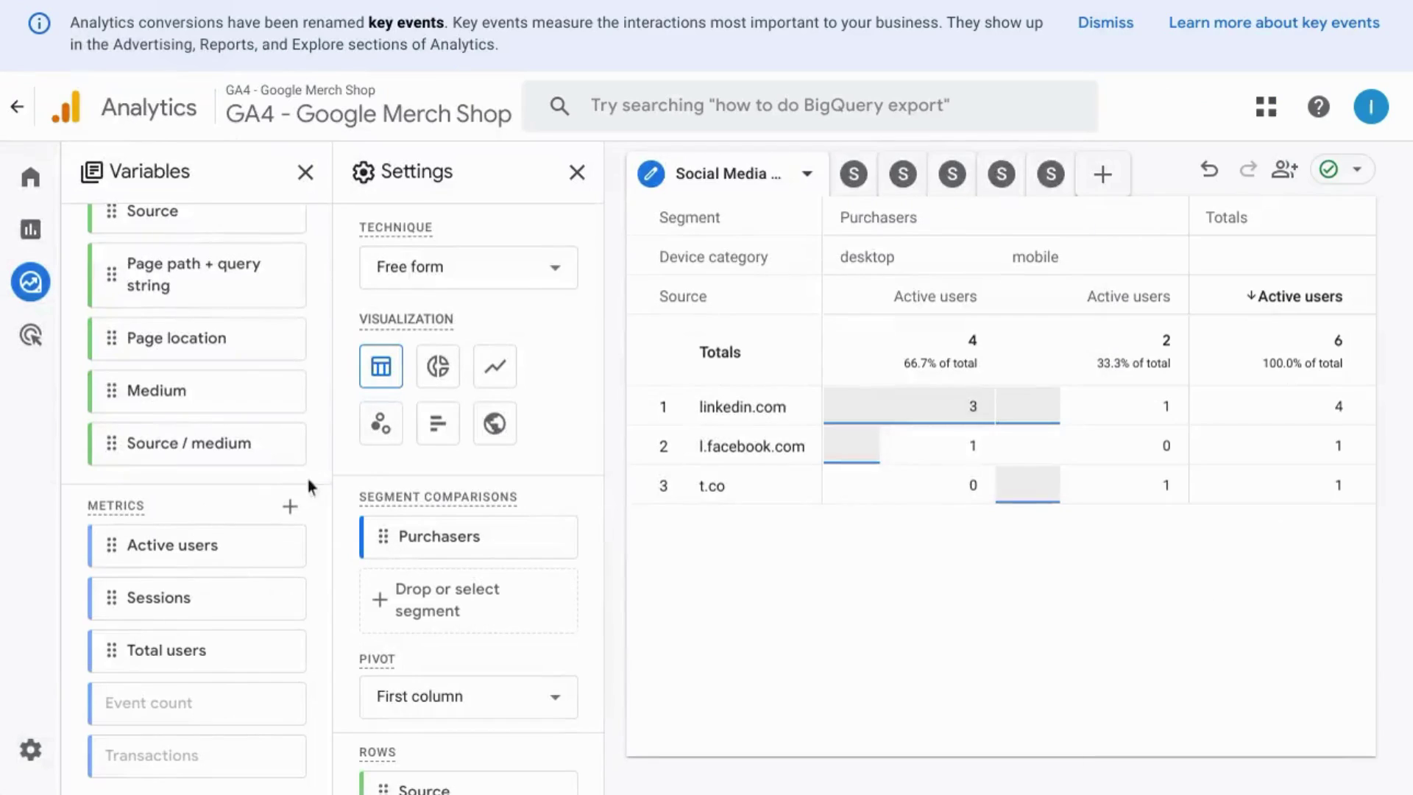
# Step: Review the Technique options and tab settings, then switch the social sources table's cell type to Heat map
pyautogui.click(453, 271)
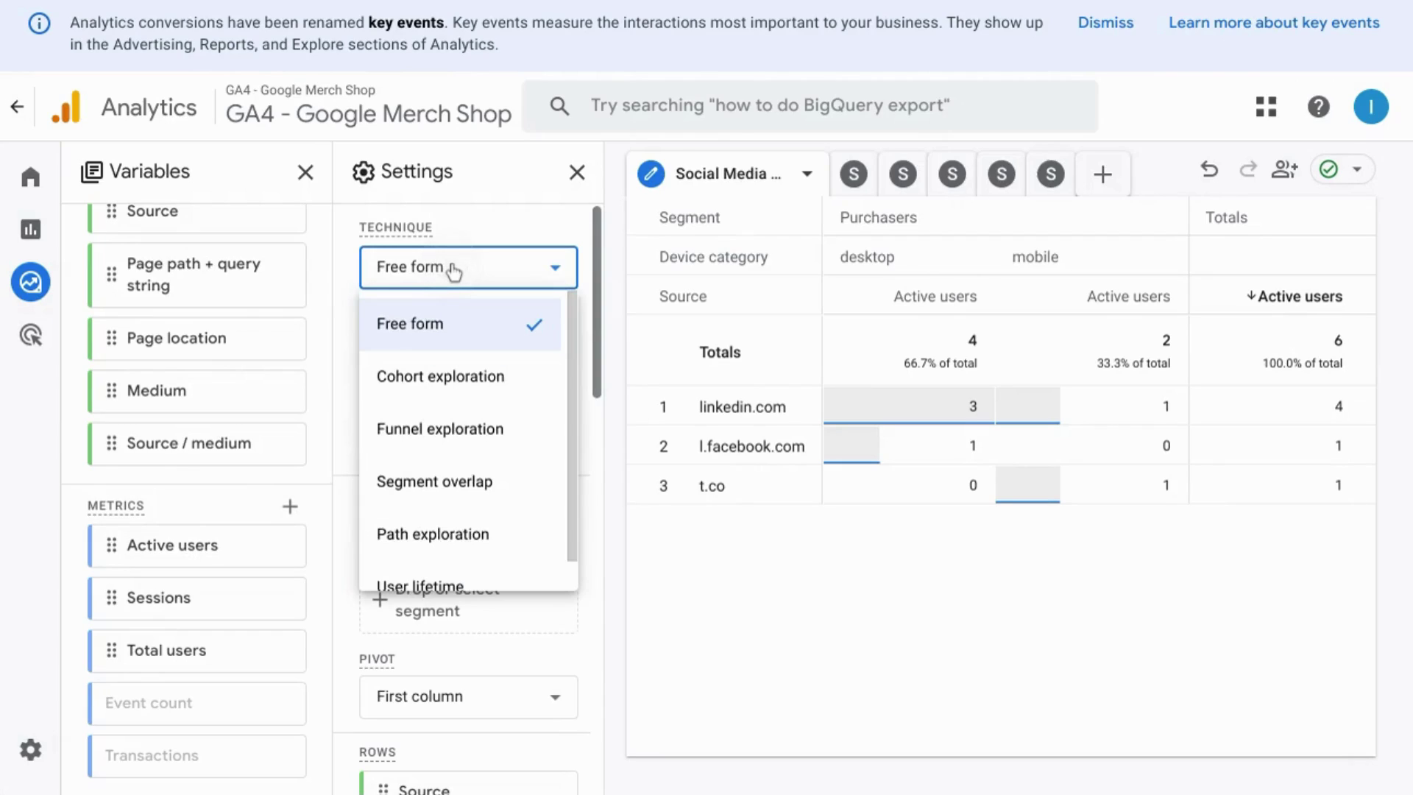
pyautogui.scroll(-1, 465, 415)
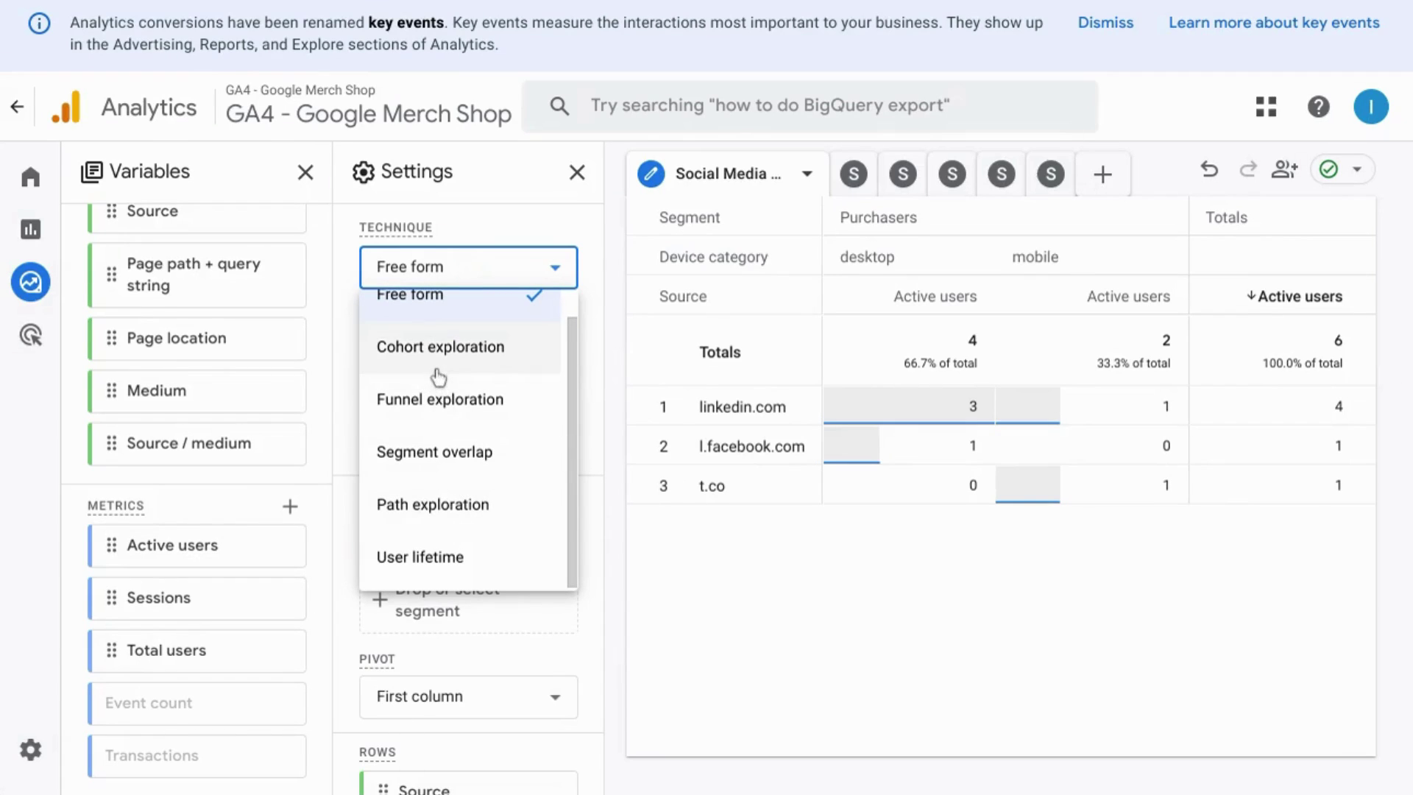
pyautogui.scroll(-2, 457, 397)
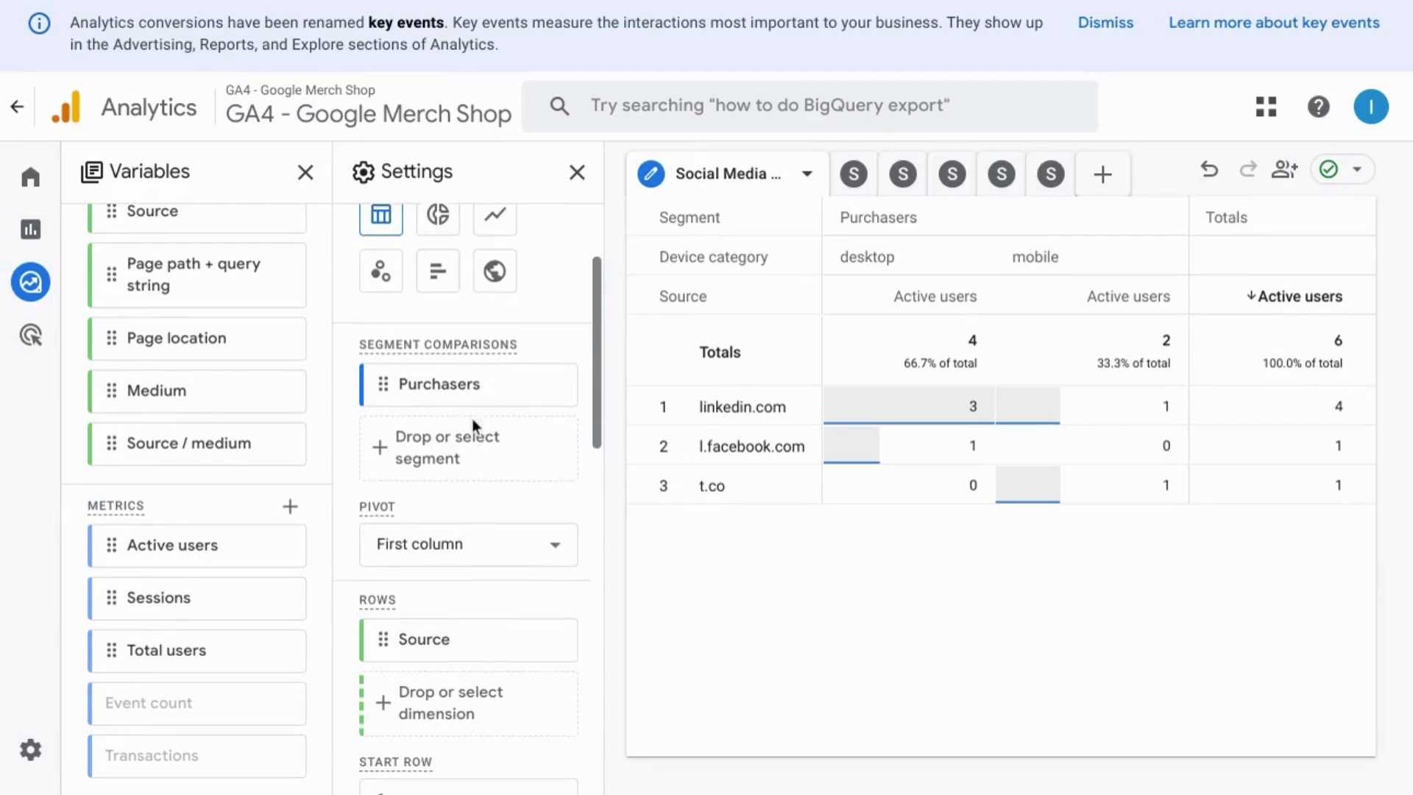
pyautogui.scroll(-5, 473, 420)
pyautogui.scroll(-1, 426, 401)
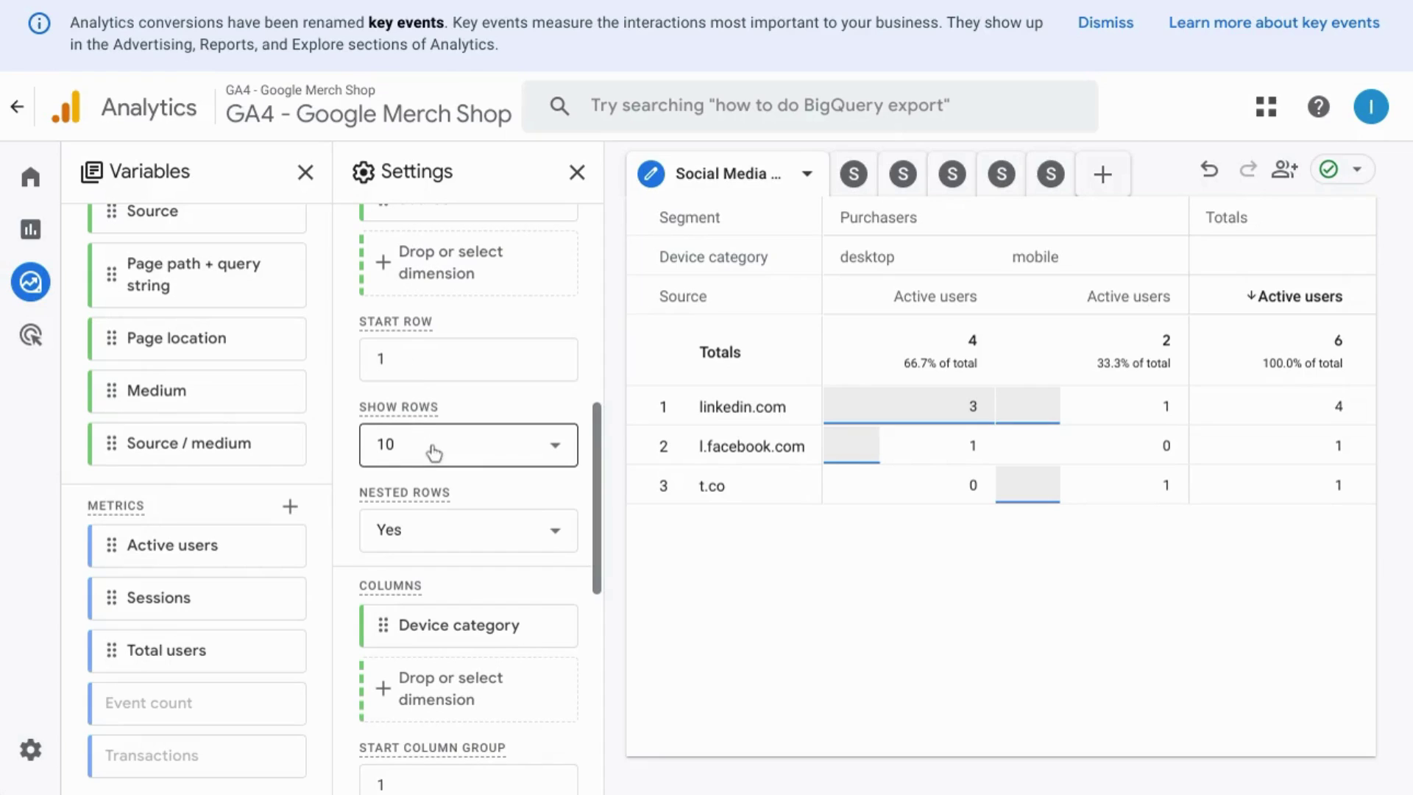
pyautogui.scroll(-1, 432, 438)
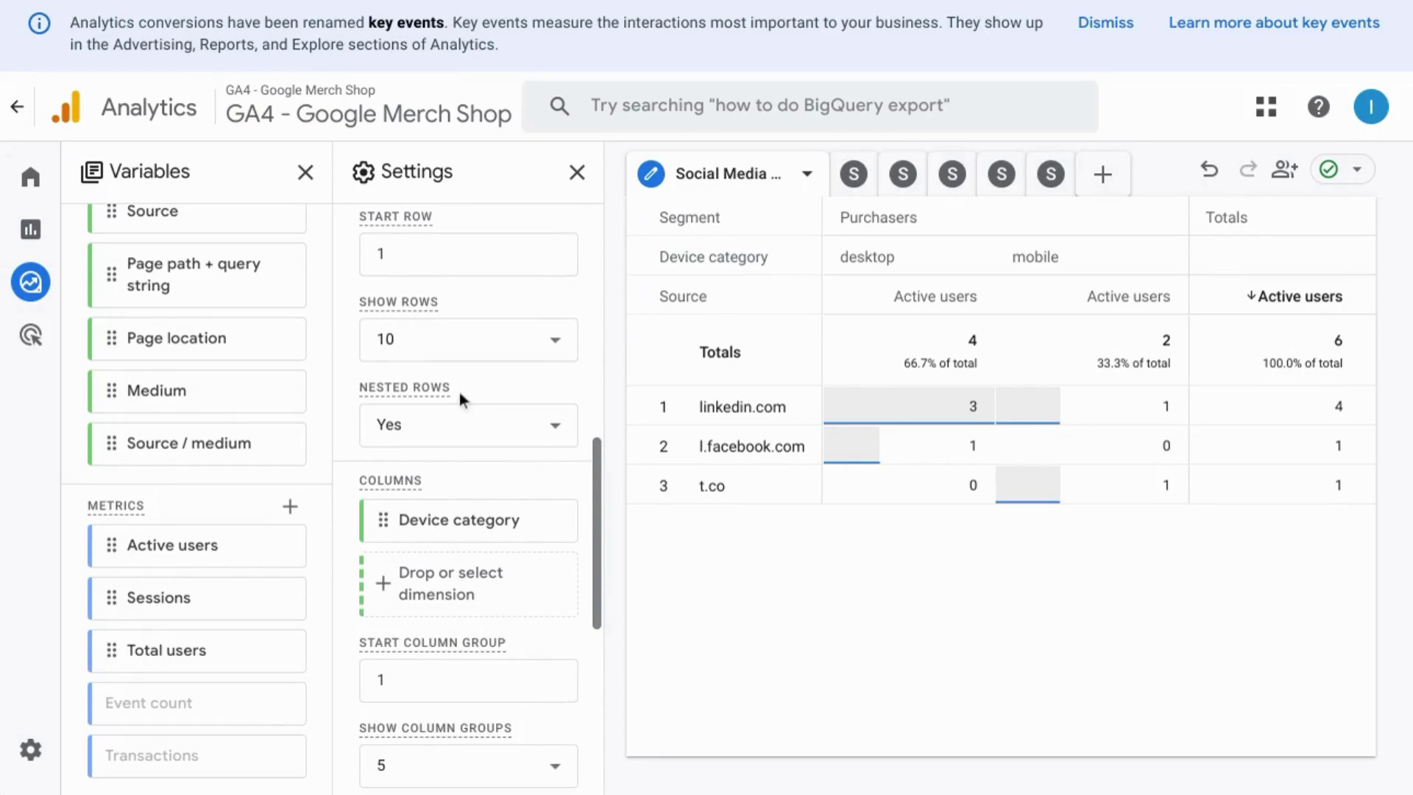
pyautogui.scroll(-1, 442, 412)
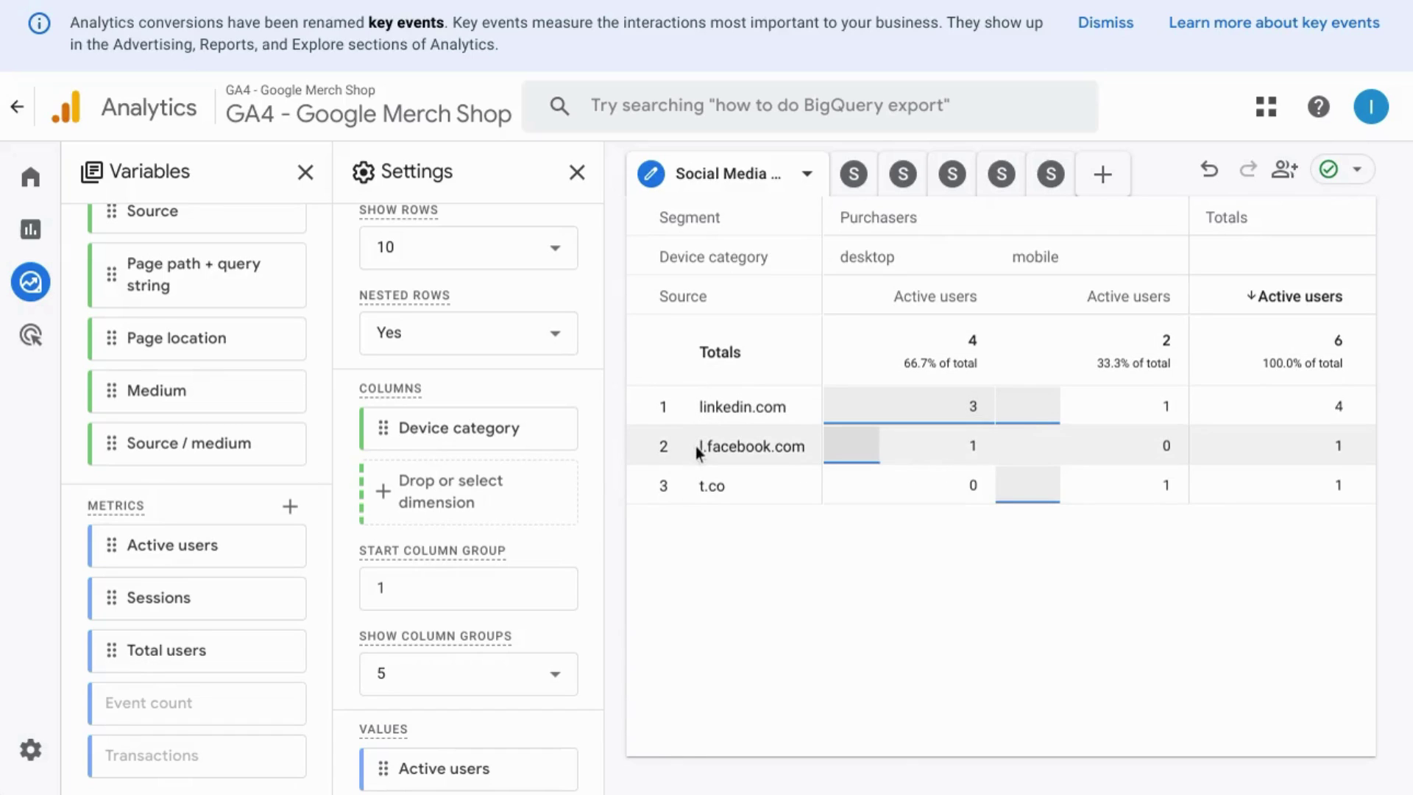
pyautogui.scroll(-1, 581, 507)
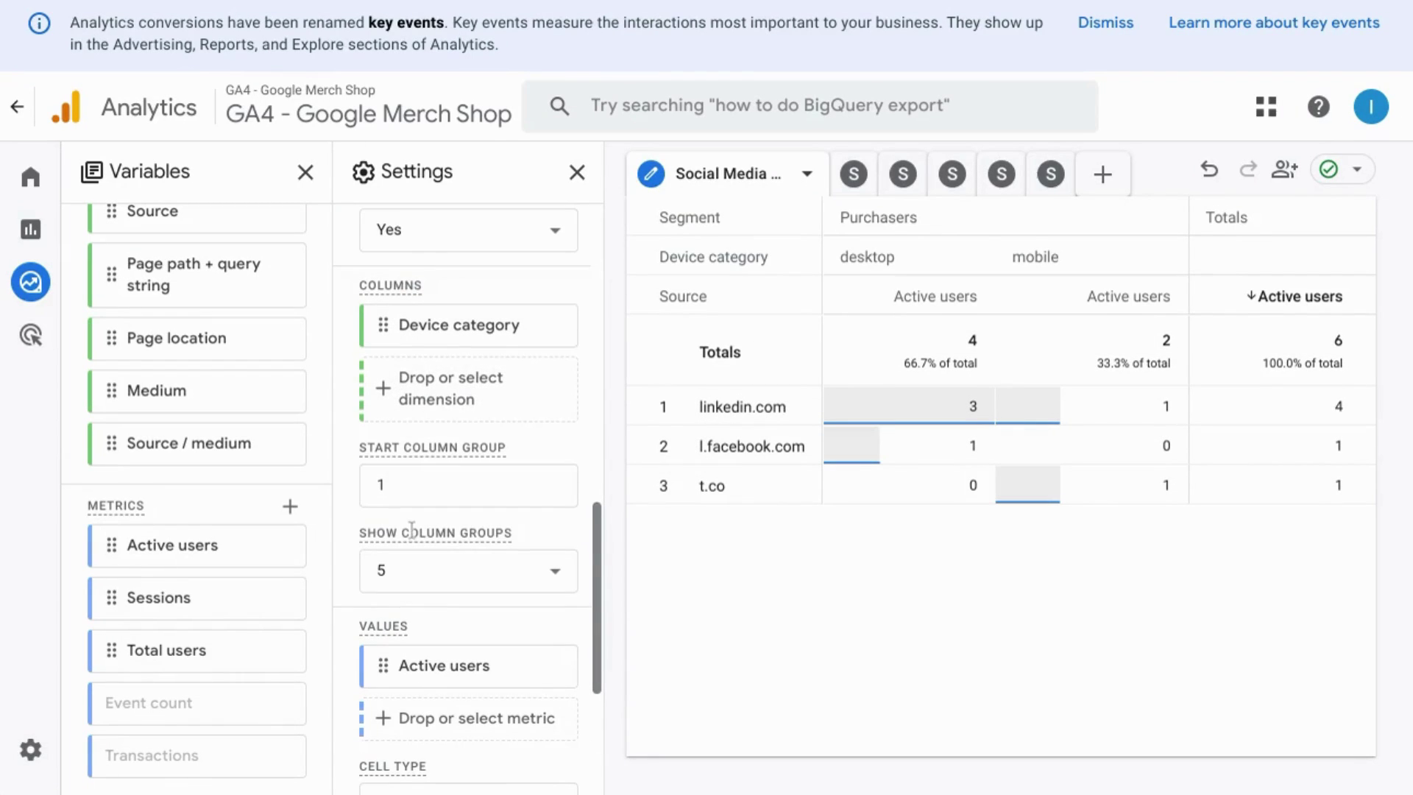
pyautogui.scroll(-2, 412, 530)
pyautogui.scroll(-1, 412, 530)
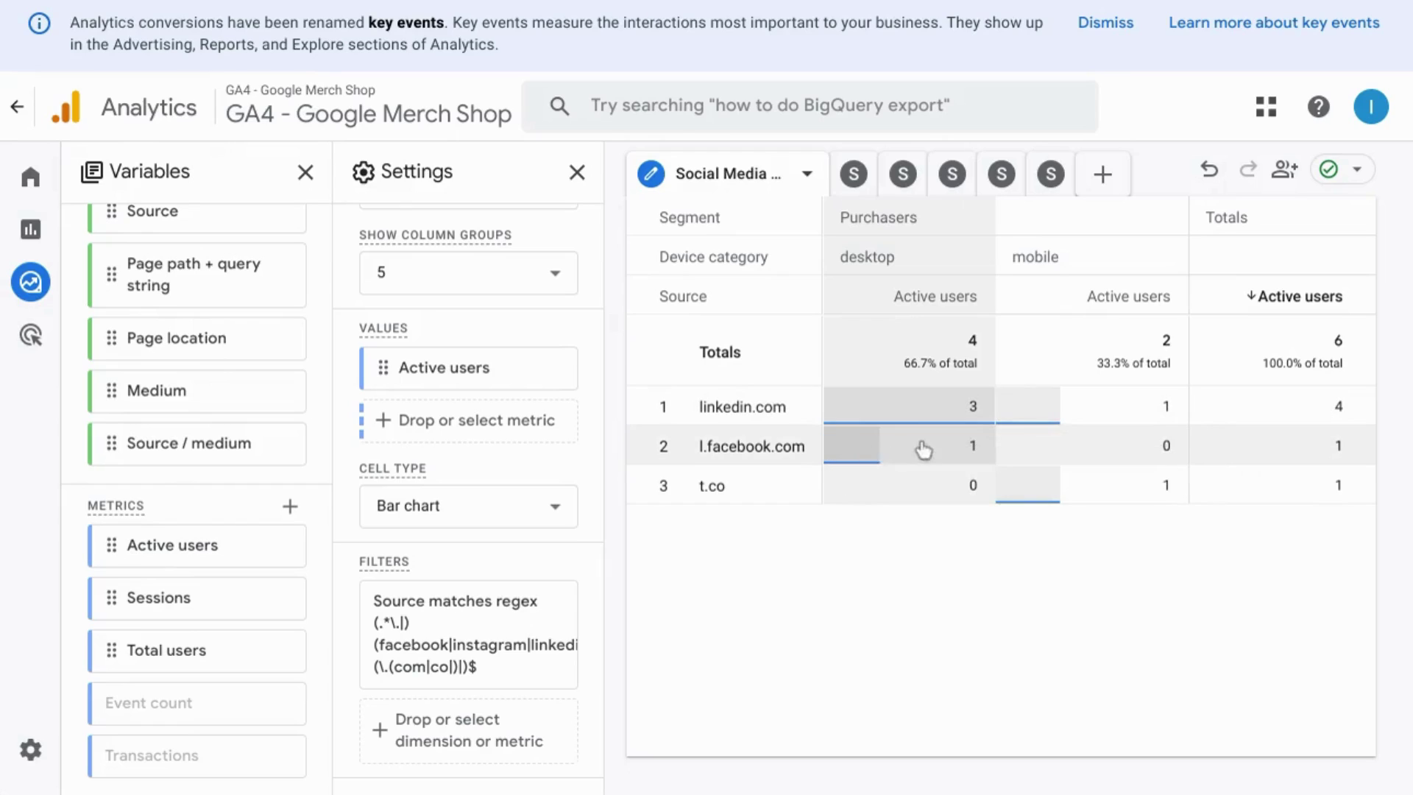
pyautogui.click(458, 522)
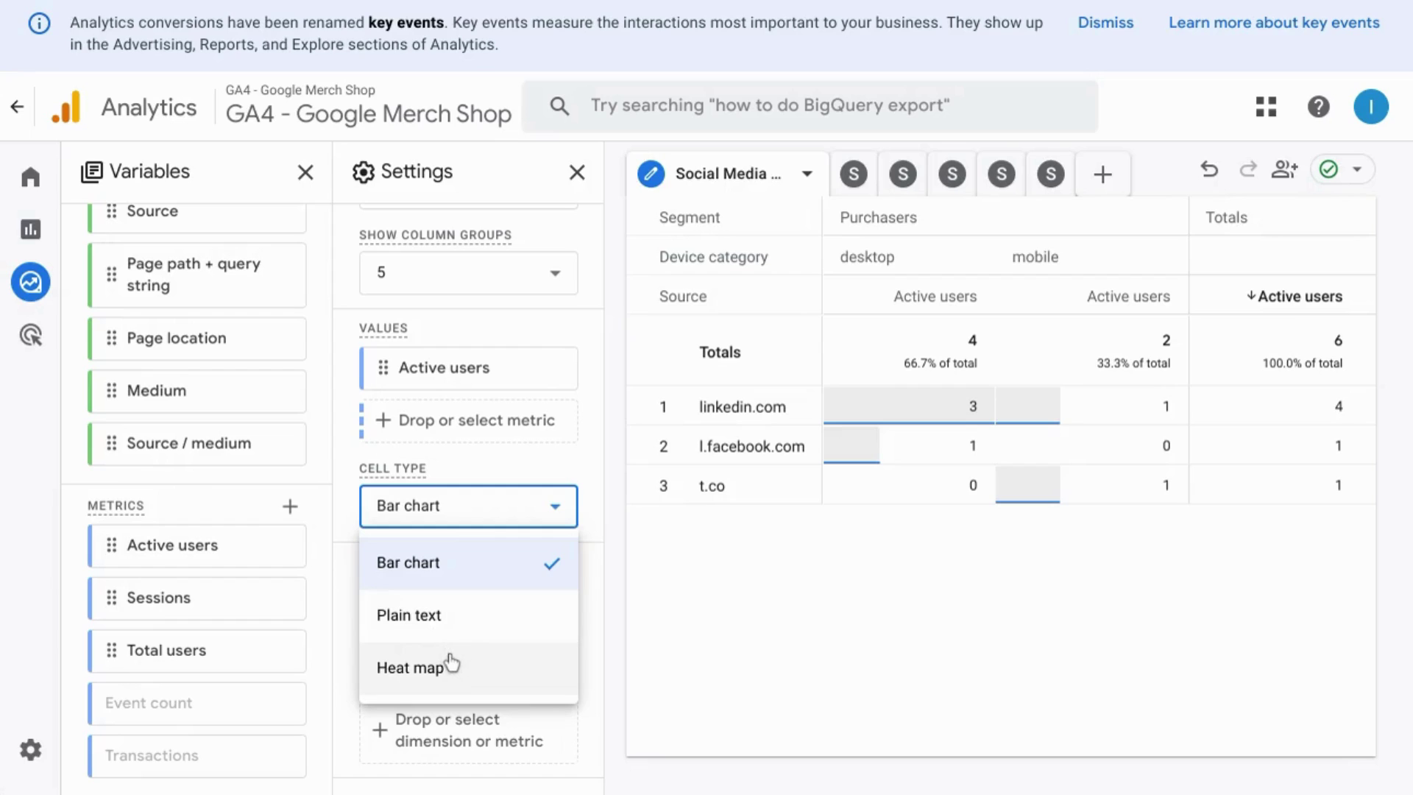
pyautogui.click(445, 677)
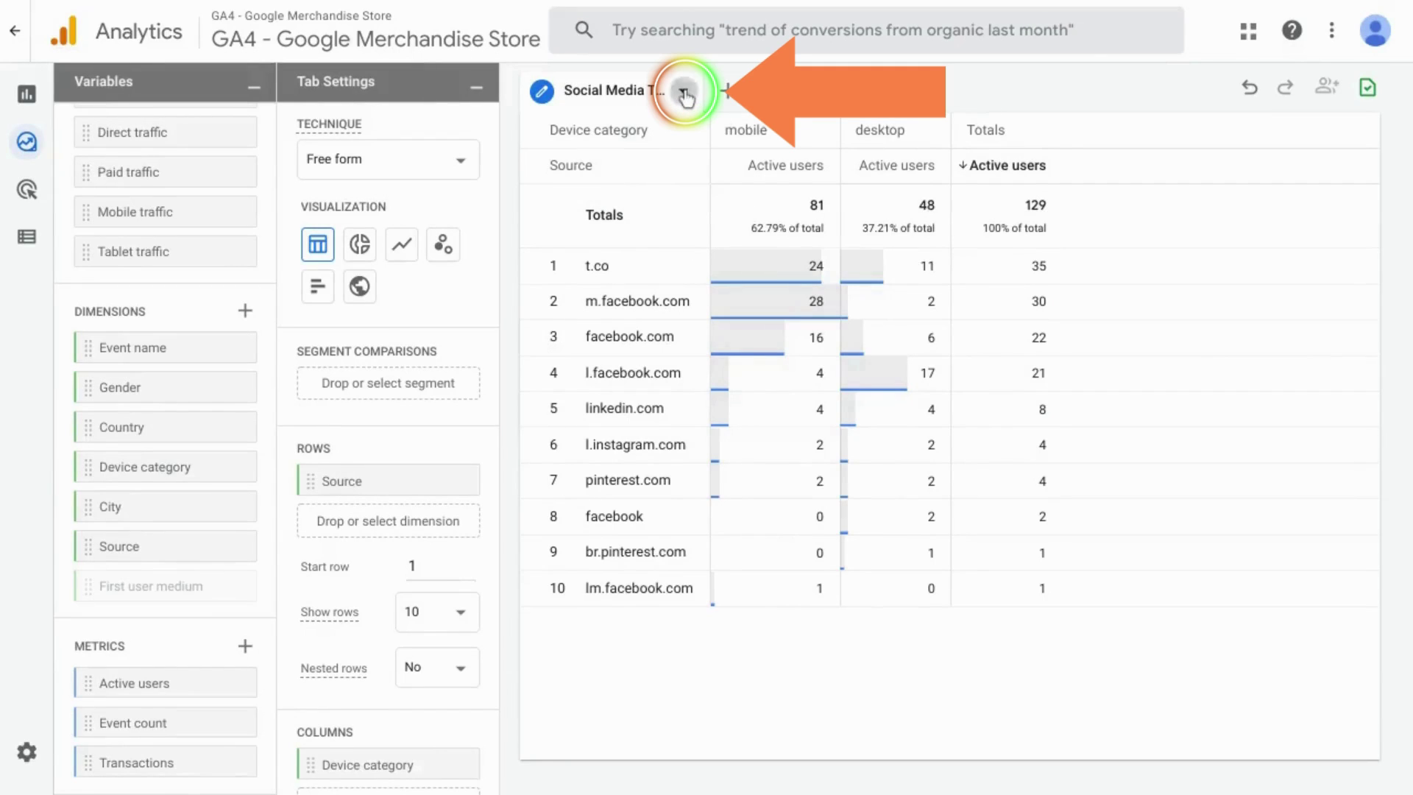
# Step: Duplicate the table tab and turn the copy into a donut chart
pyautogui.click(684, 92)
pyautogui.click(718, 174)
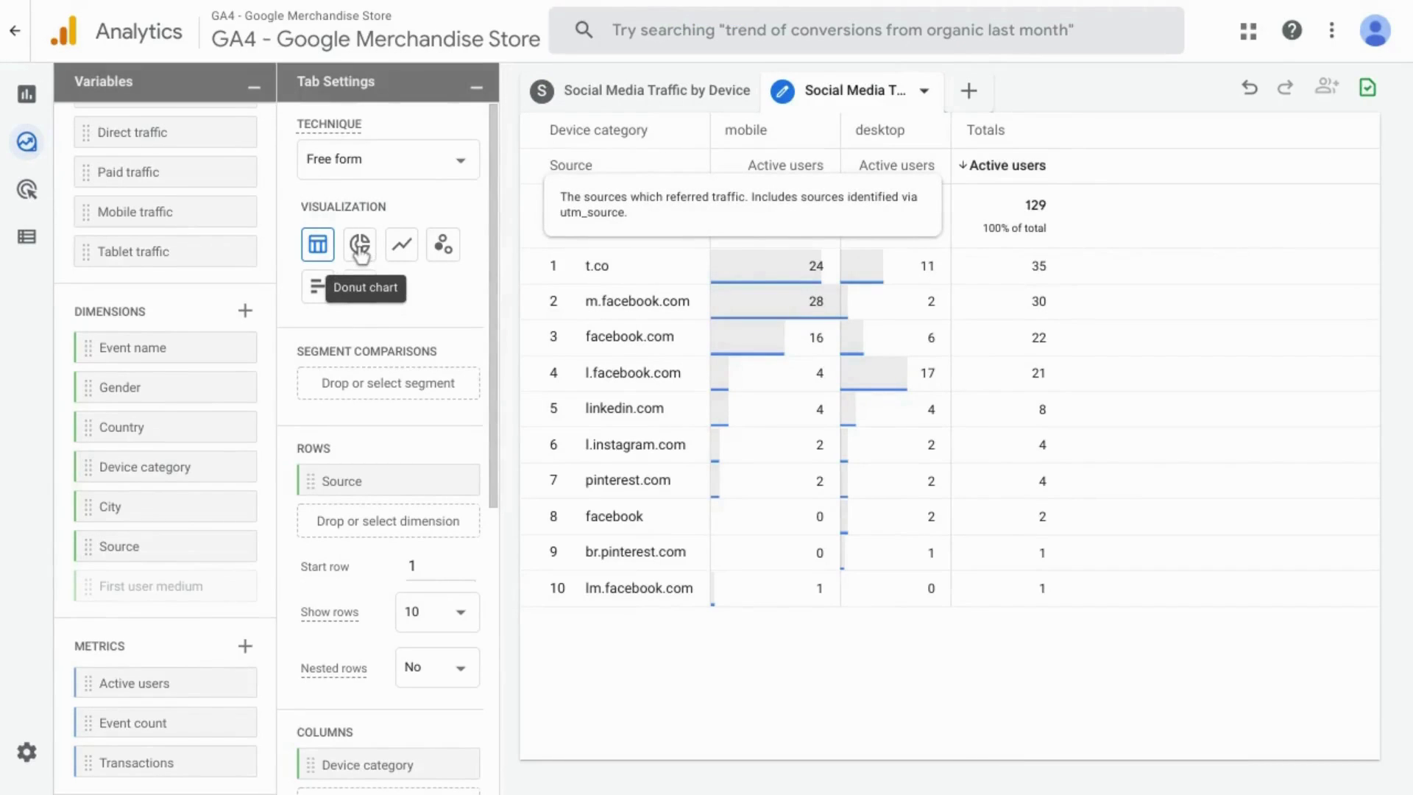
pyautogui.click(359, 250)
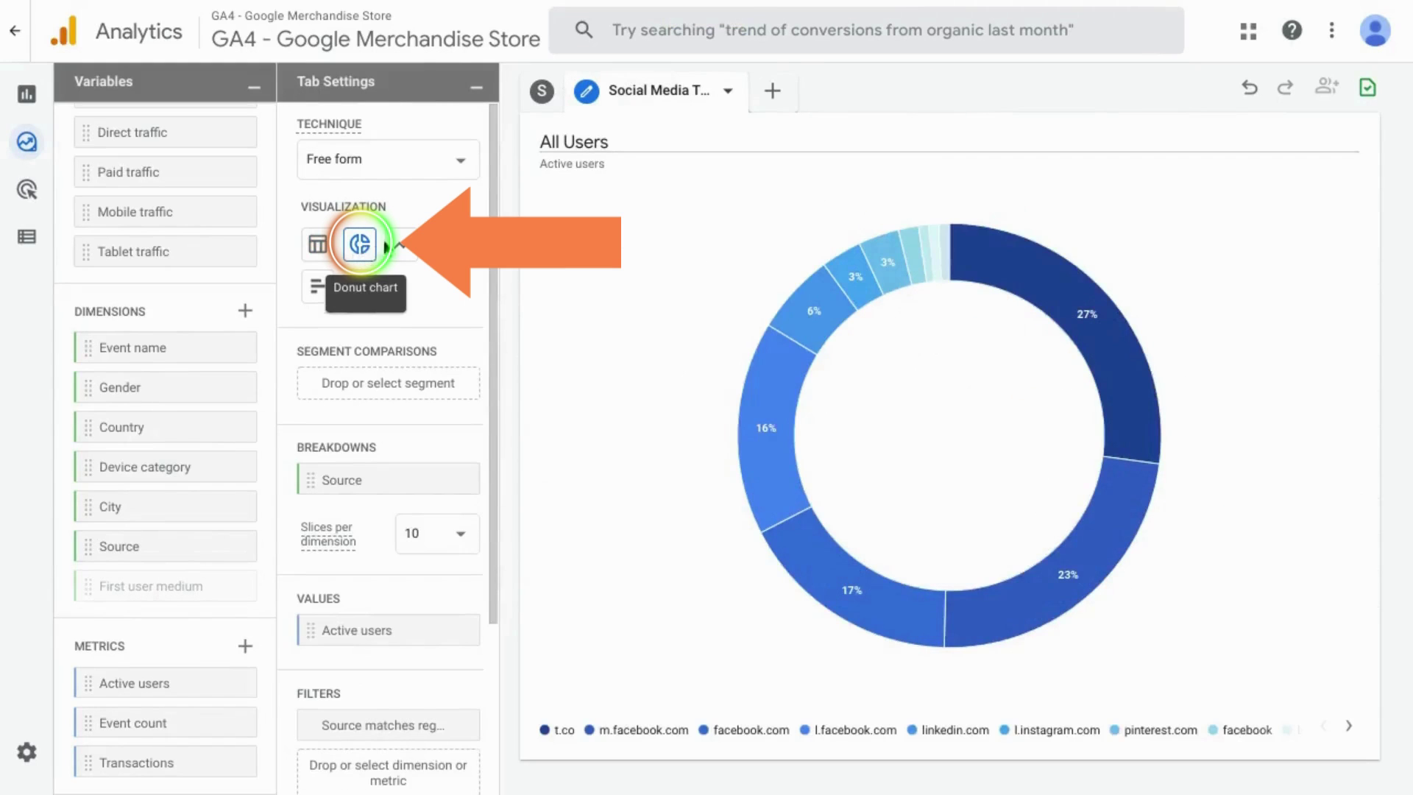
# Step: Duplicate the donut chart tab and turn the copy into a line chart
pyautogui.moveTo(1112, 548)
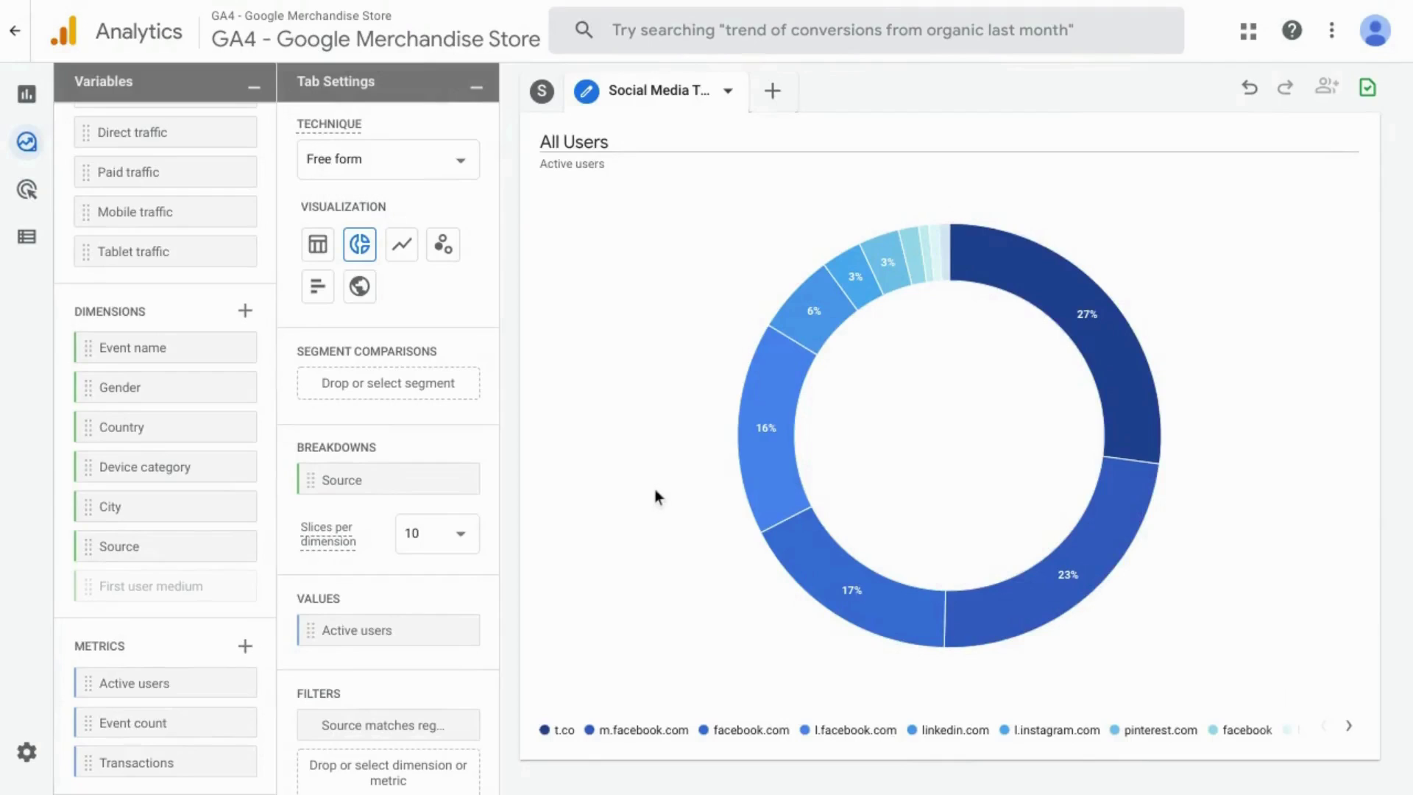
pyautogui.click(728, 91)
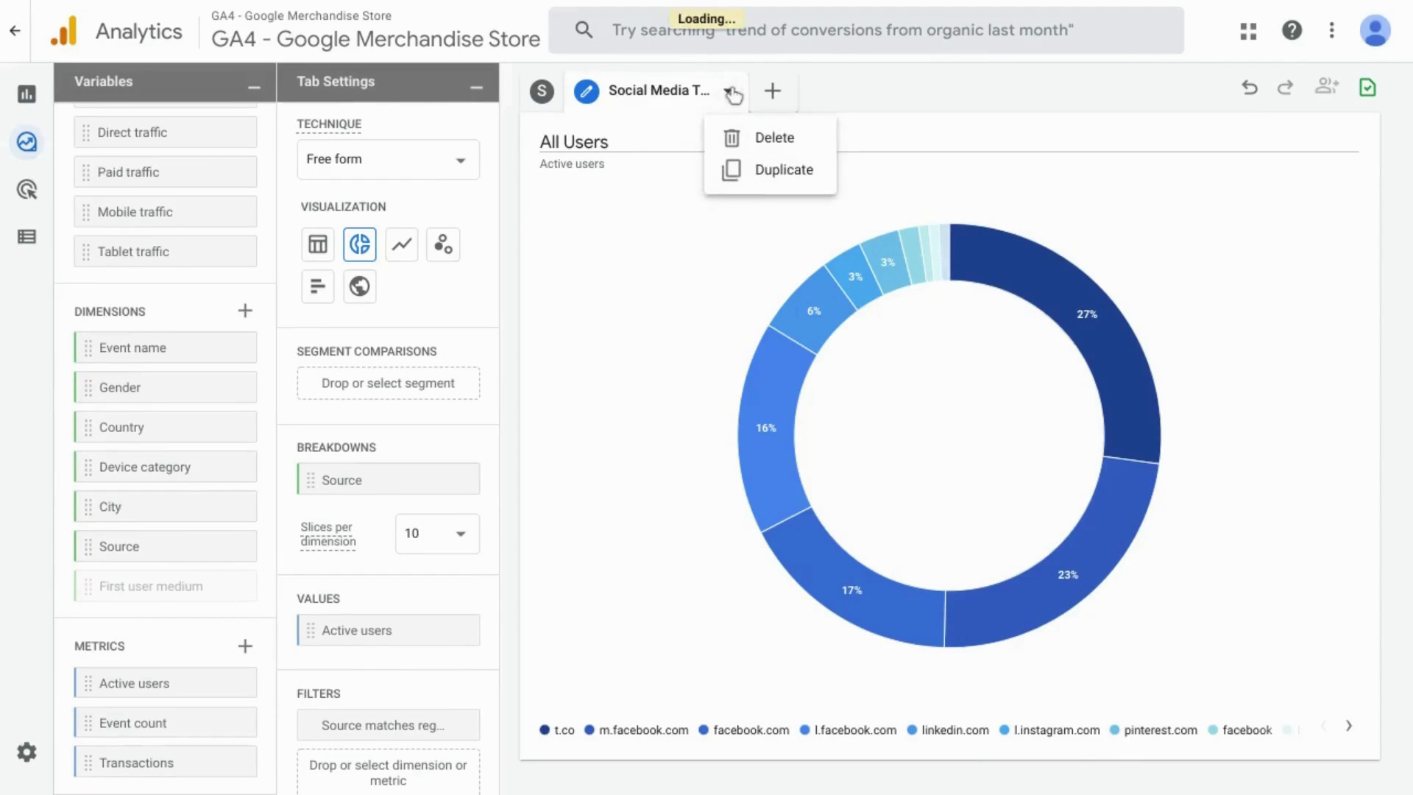
pyautogui.click(781, 171)
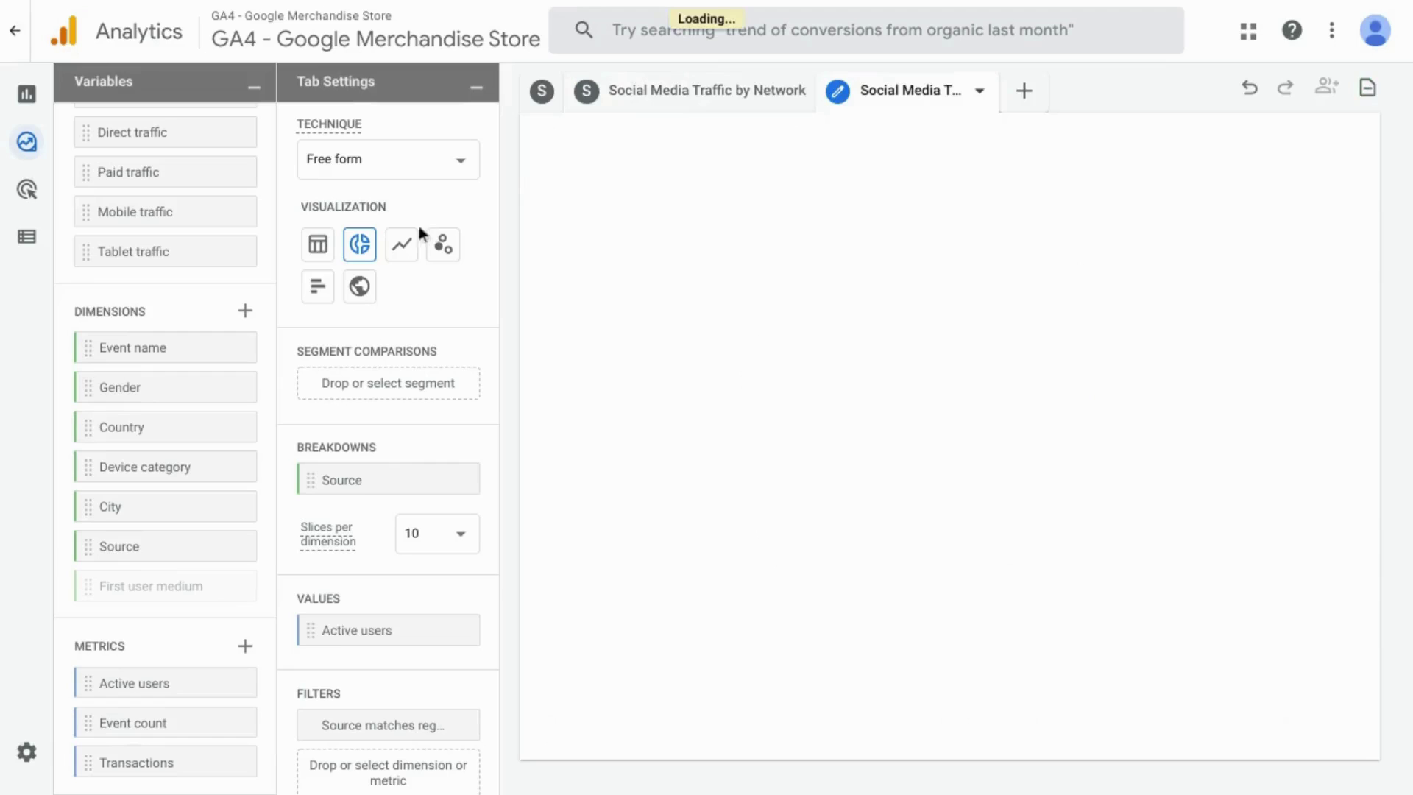
pyautogui.click(401, 246)
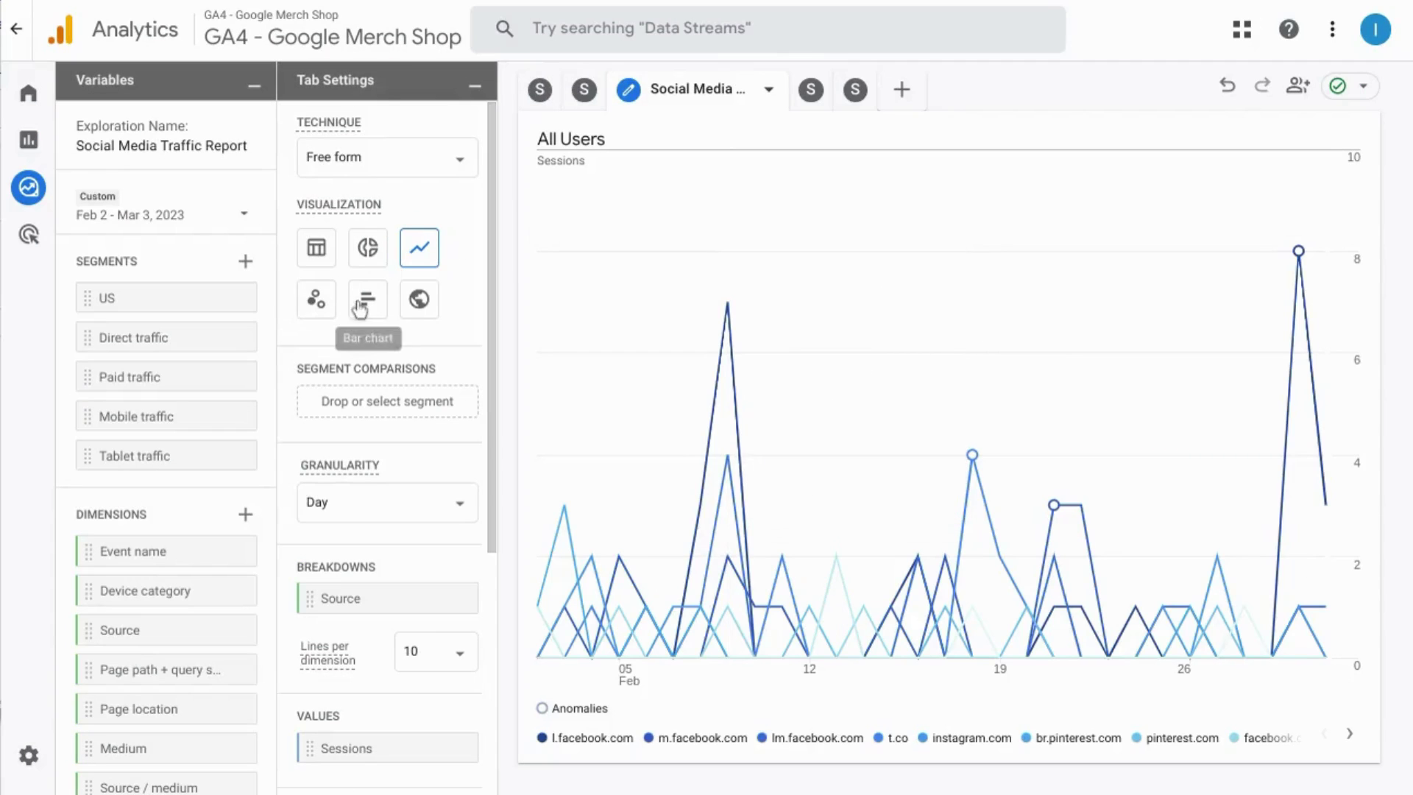
# Step: View the Social Media Traffic by Network and geo map tabs, then return to Explorations
pyautogui.click(833, 87)
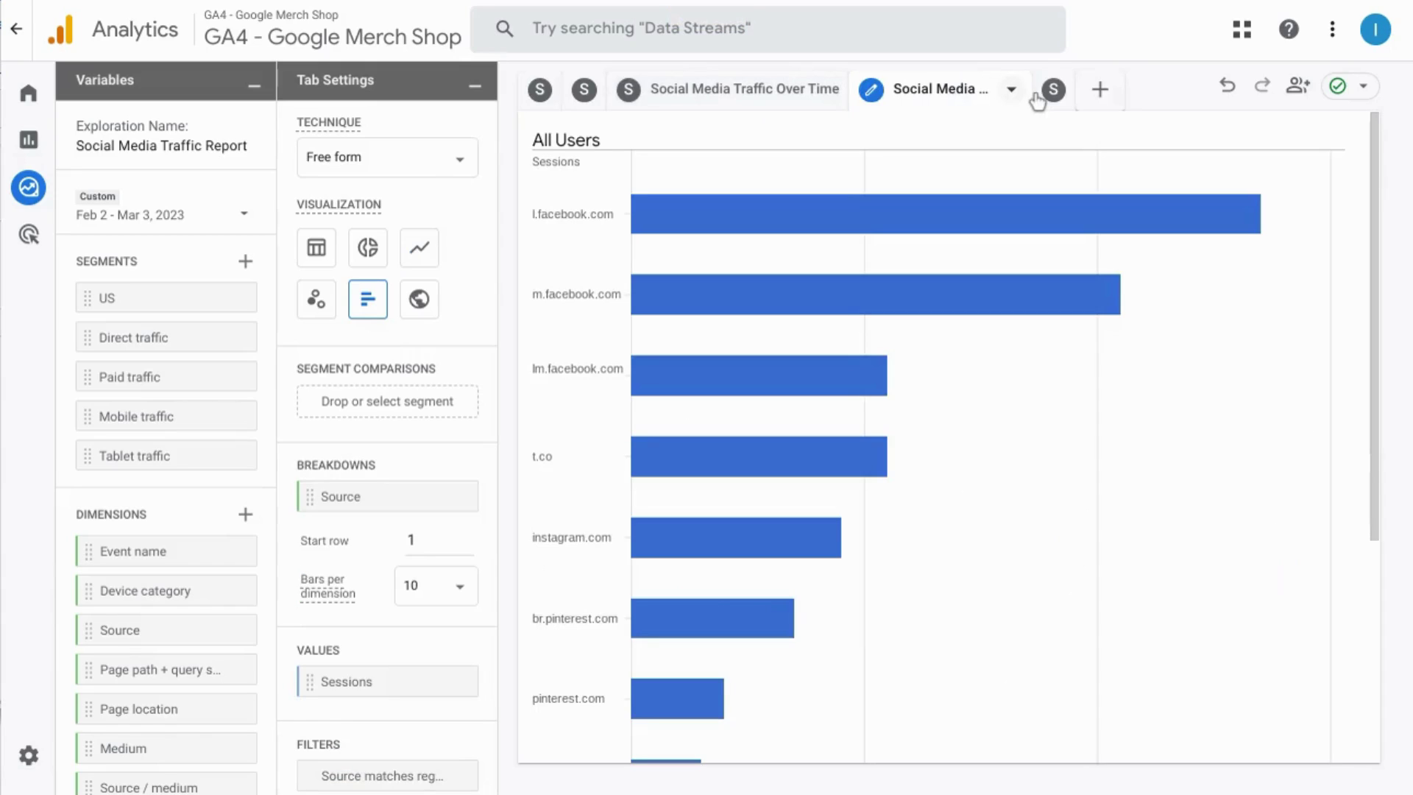
pyautogui.click(1051, 89)
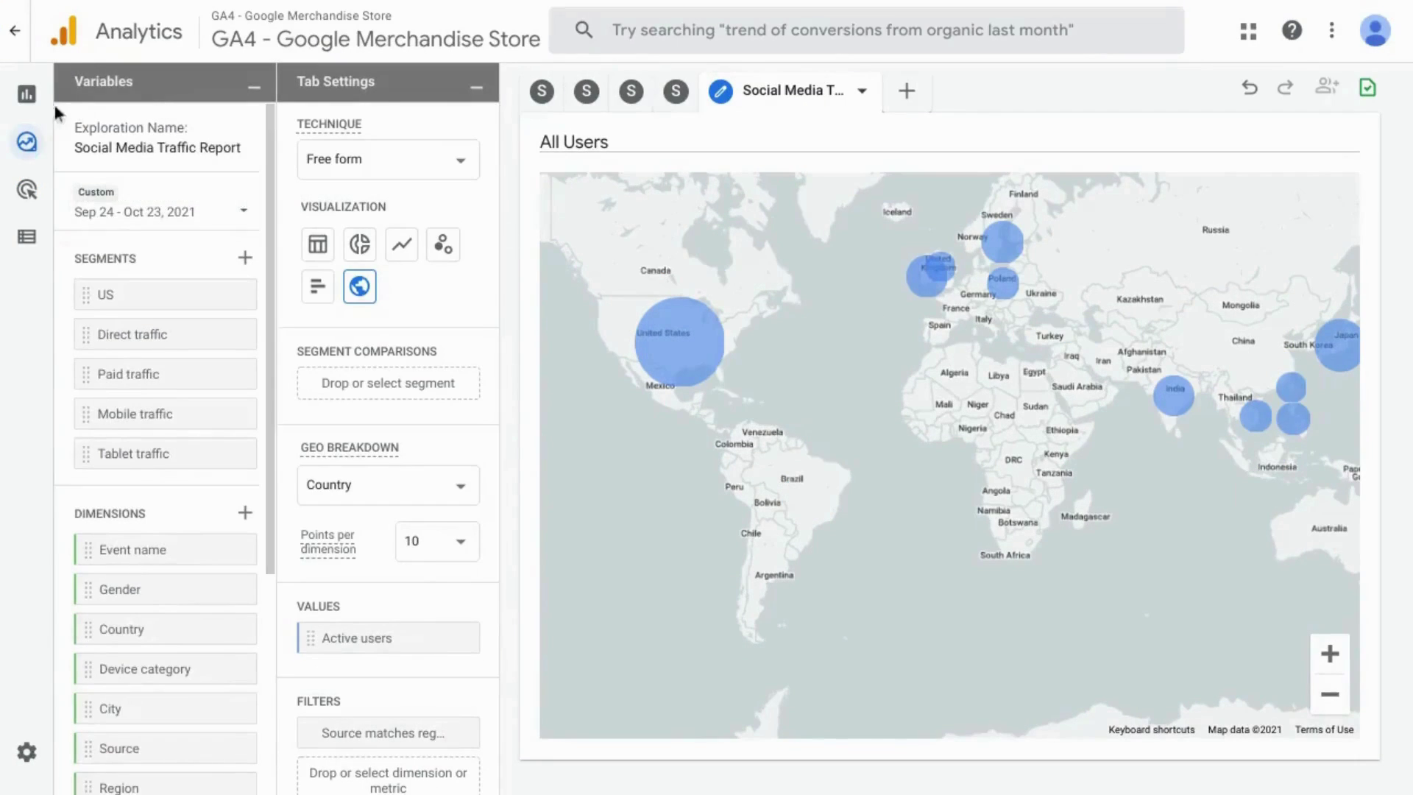
pyautogui.click(63, 151)
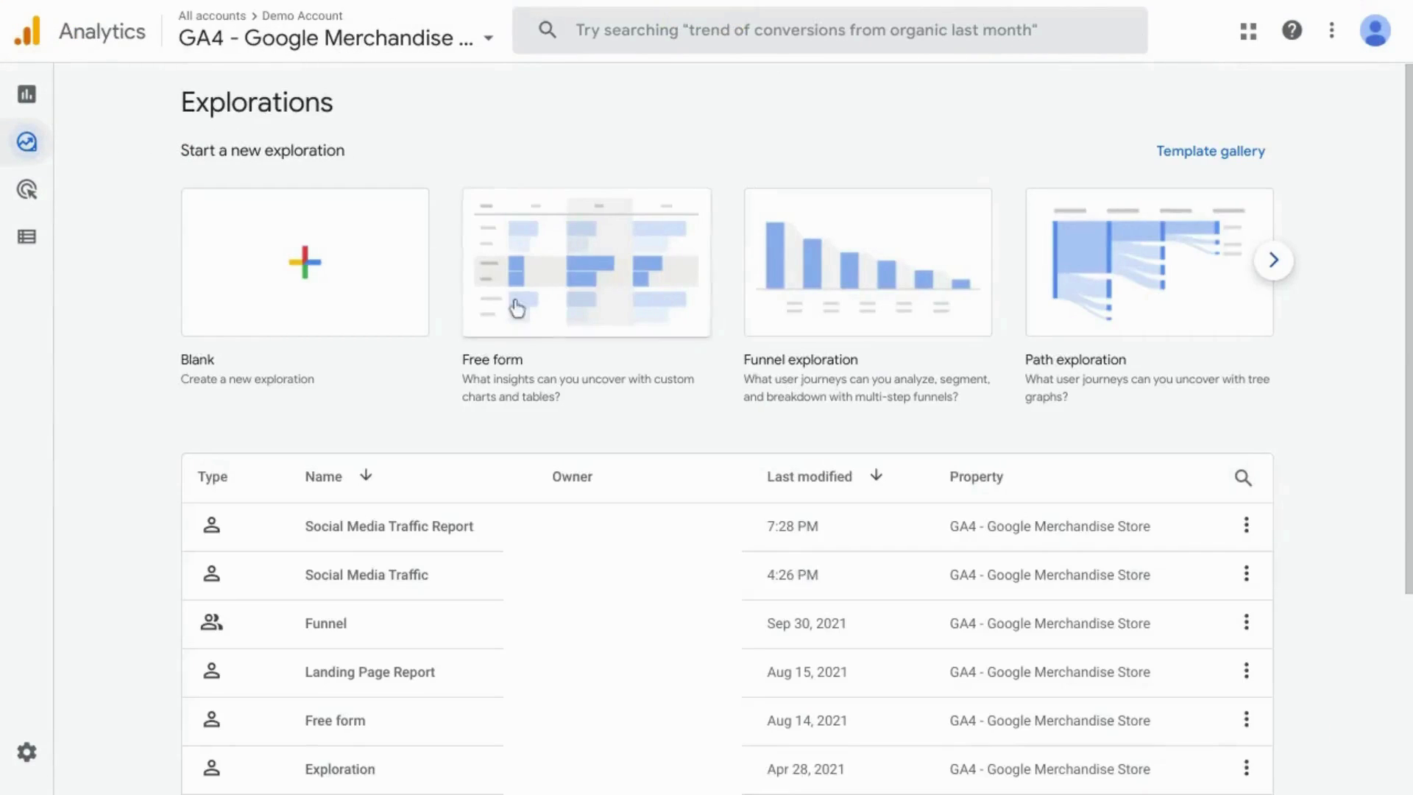
# Step: Open the Social Media Traffic Report from the explorations list
pyautogui.click(370, 529)
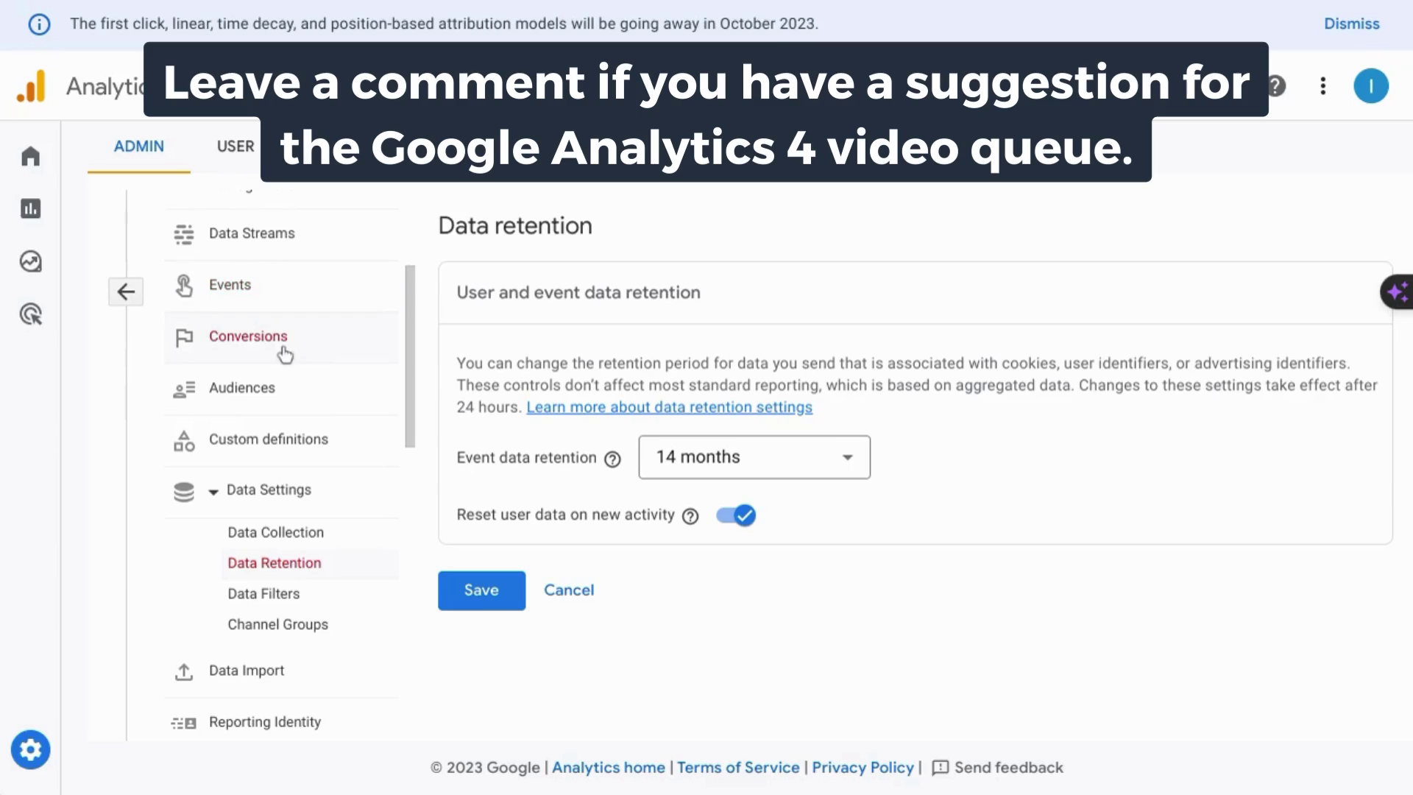
pyautogui.moveTo(68, 218)
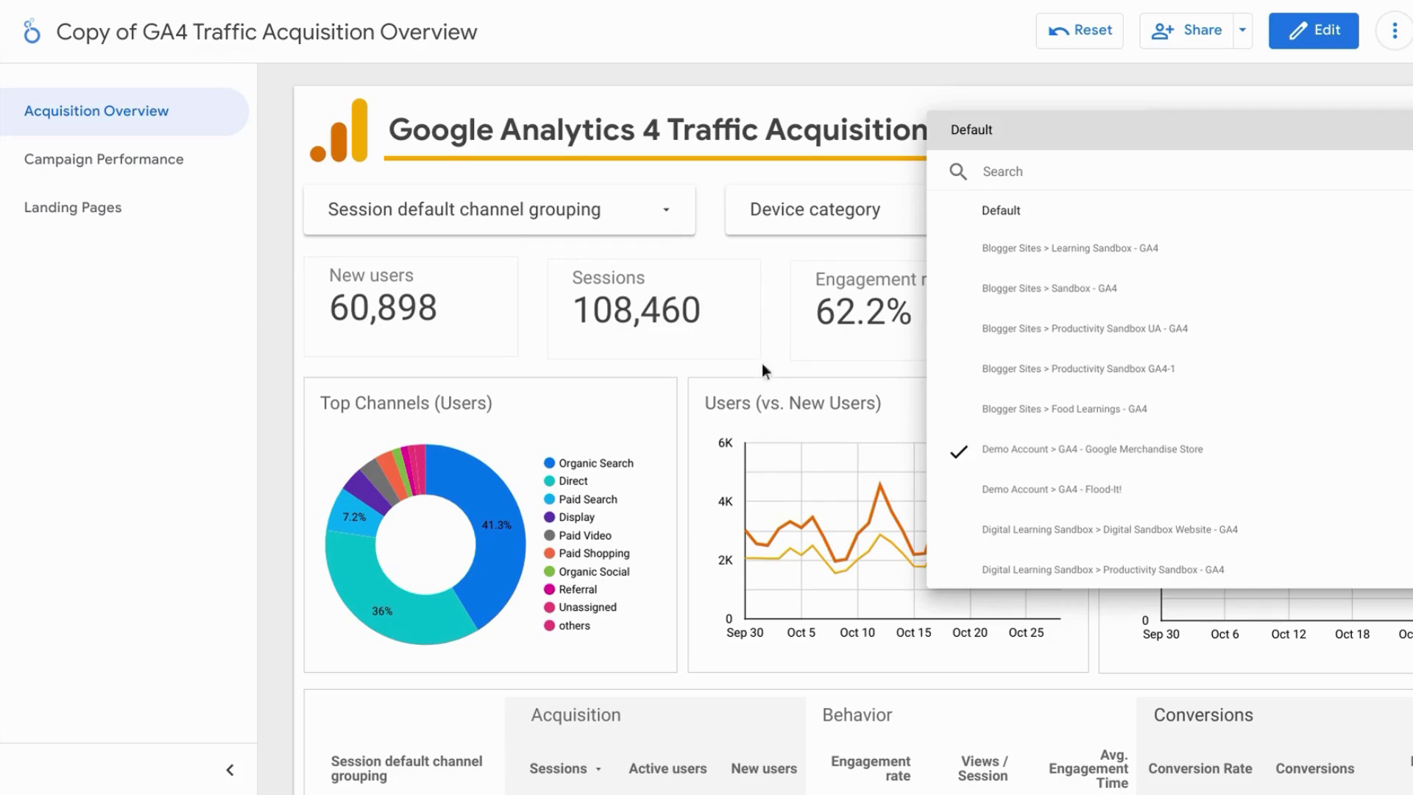
# Step: Close the property list with 'Demo Account > GA4 - Google Merchandise Store' still selected
pyautogui.click(284, 305)
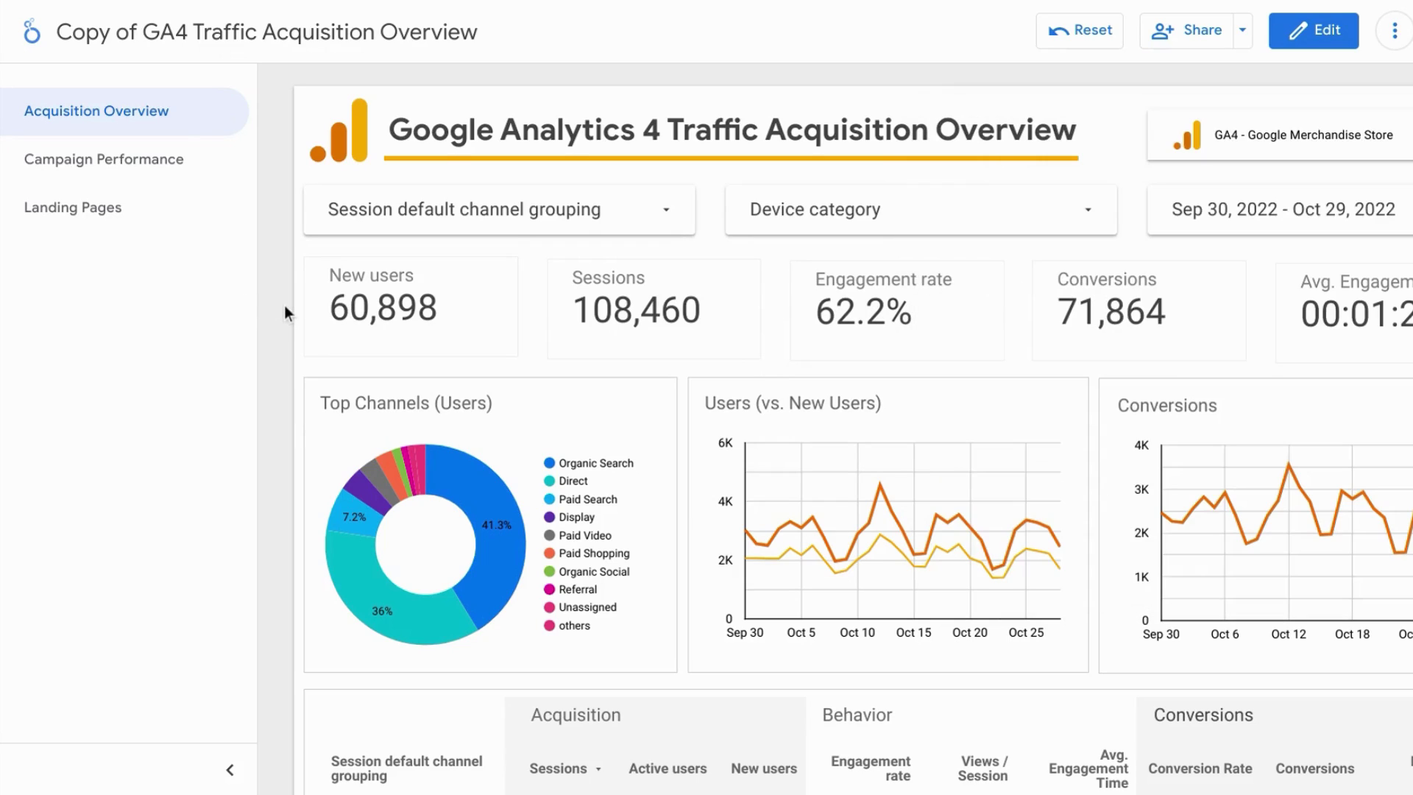